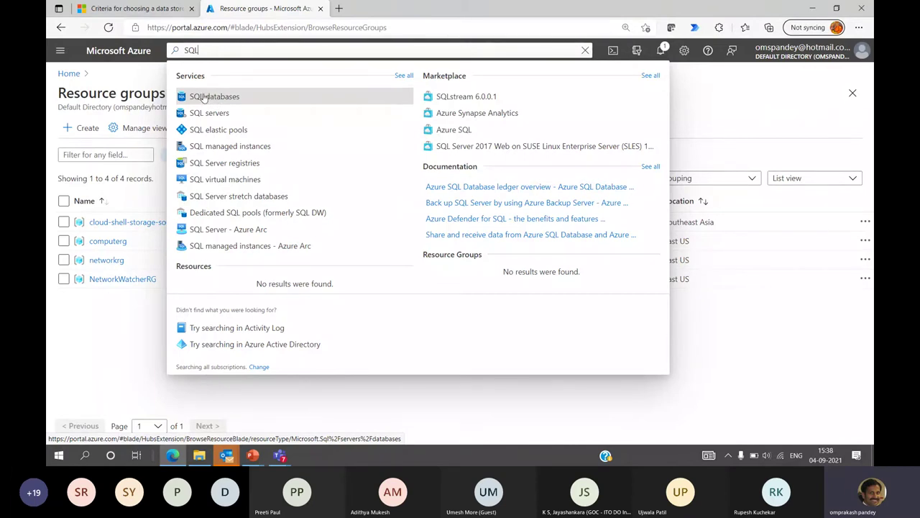
Open the Create SQL Database form from SQL databases, and launch SSMS 18 from Start search.
left_click(203, 97)
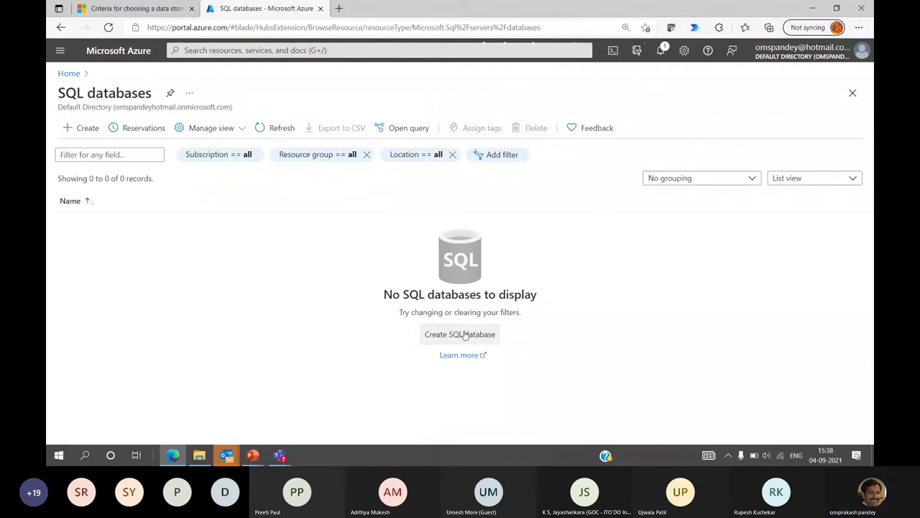
left_click(465, 336)
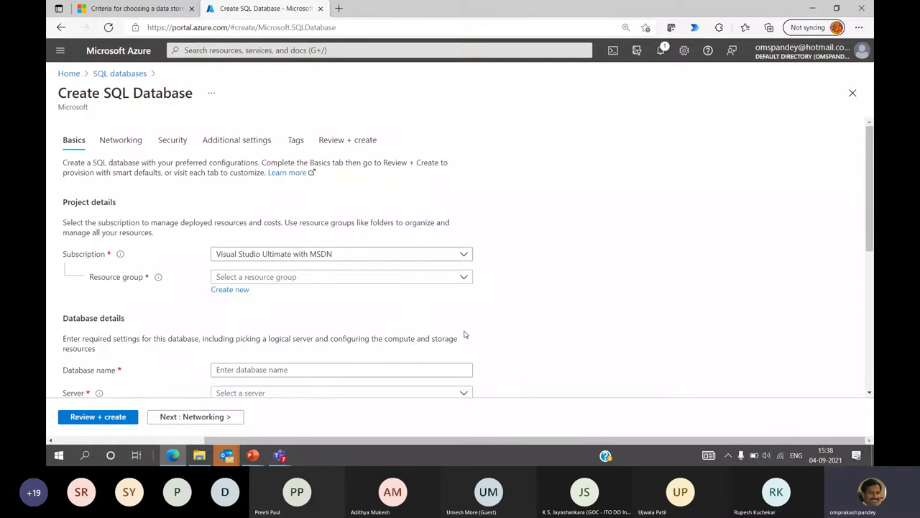
key("super")
type("ssms")
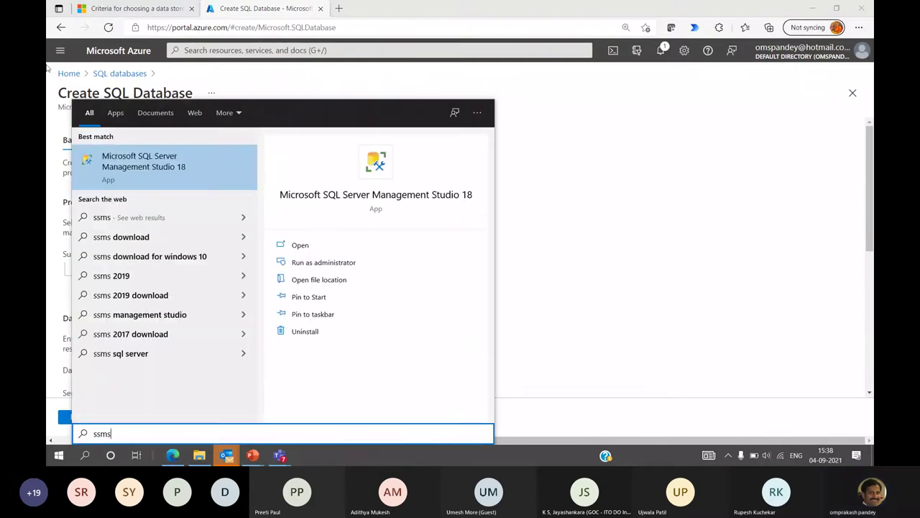
left_click(119, 168)
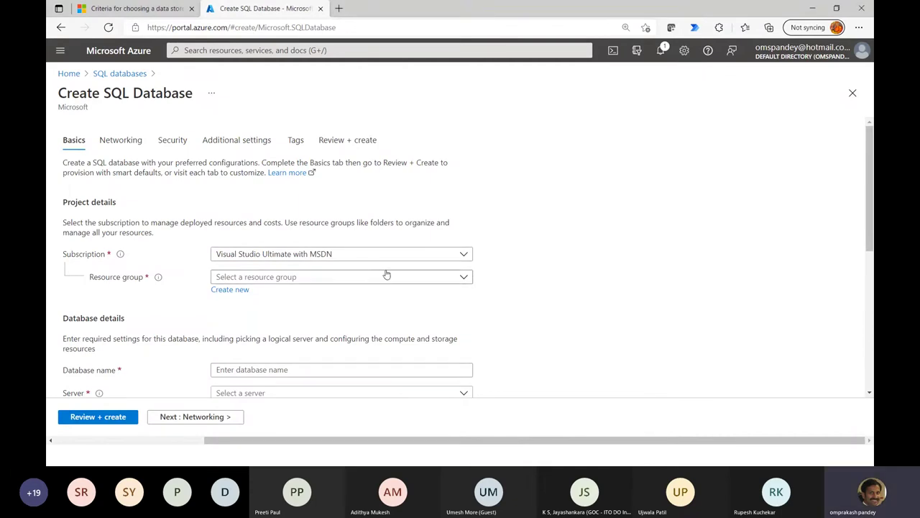
scroll(210, 194, "down", 1)
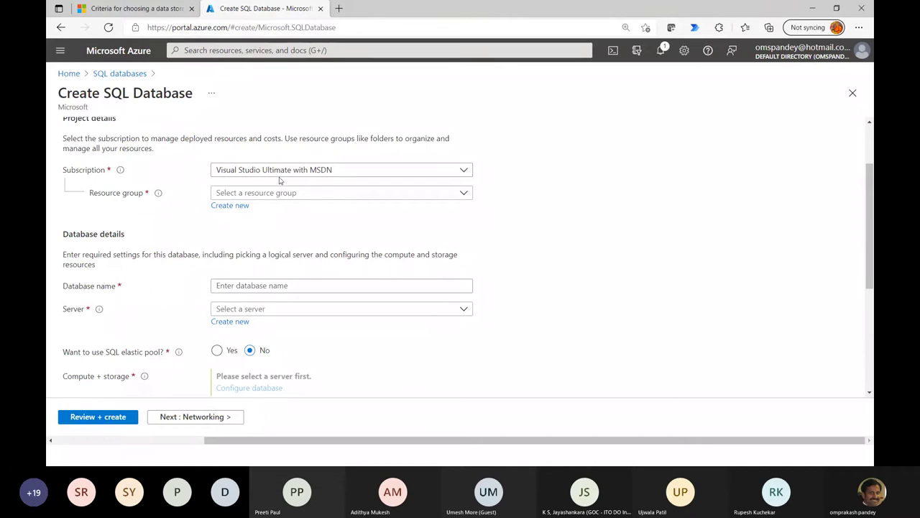
Create a new resource group named datarg for the database.
left_click(231, 206)
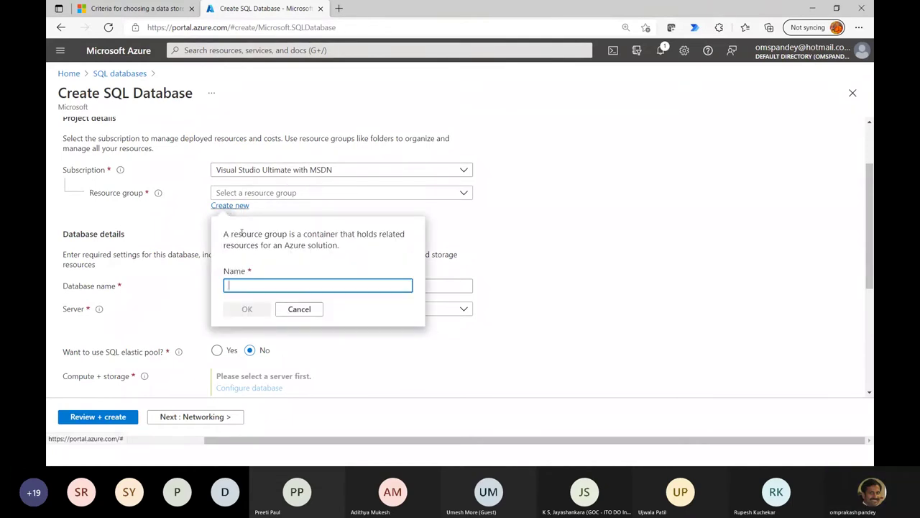
type("datarg")
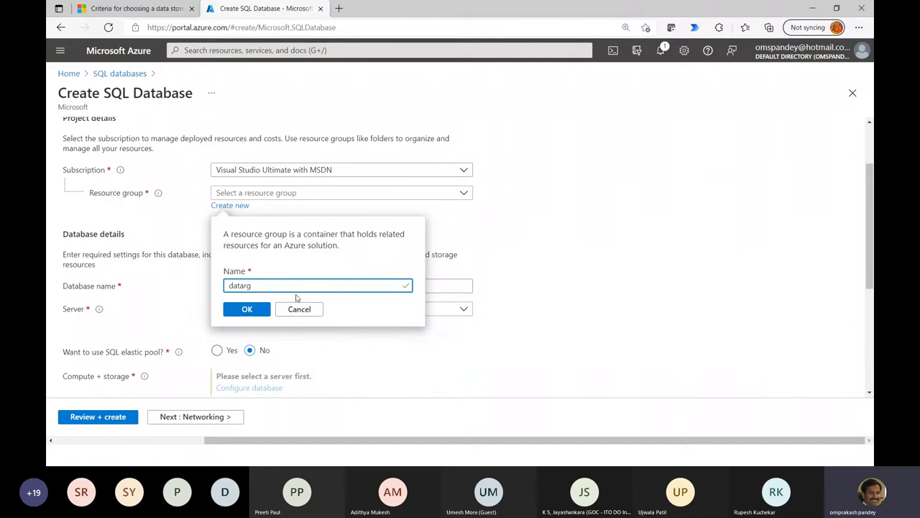
left_click(267, 310)
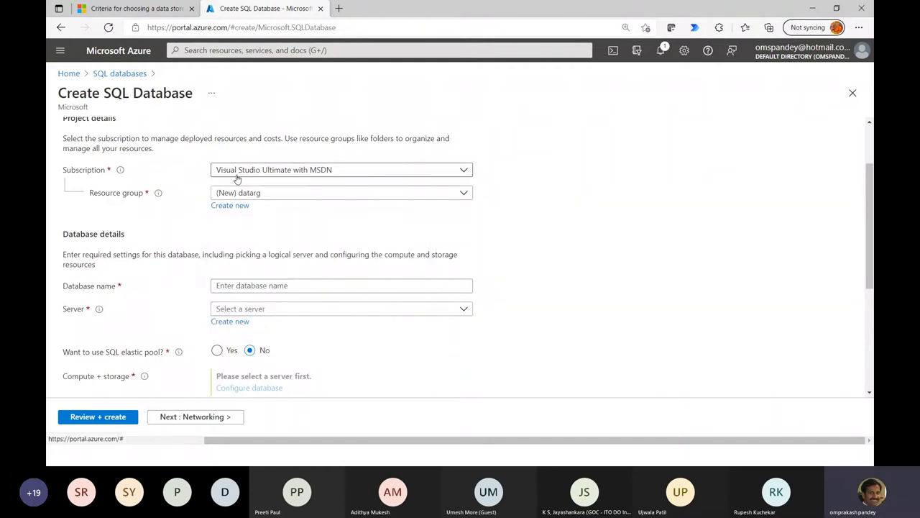
Name the database ompmanishdb and check the Server list, which has no existing servers.
scroll(306, 319, "down", 1)
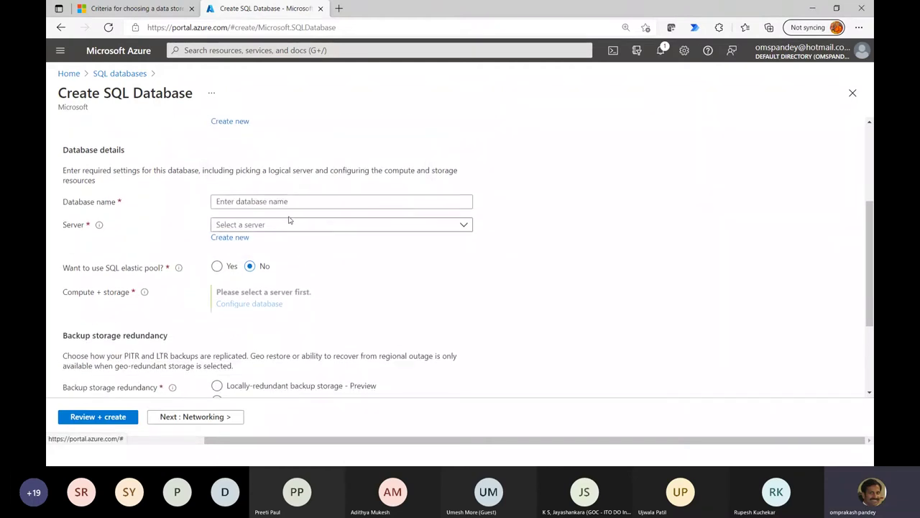
left_click(290, 203)
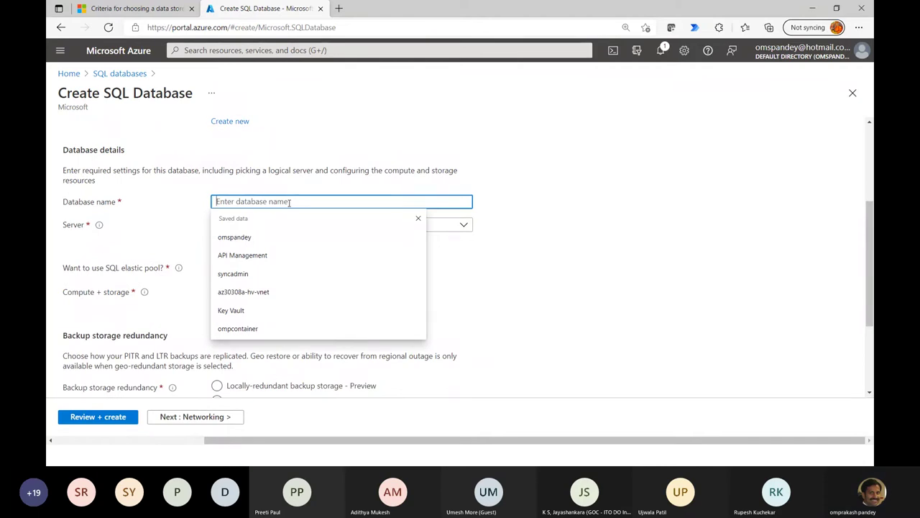
type("omp")
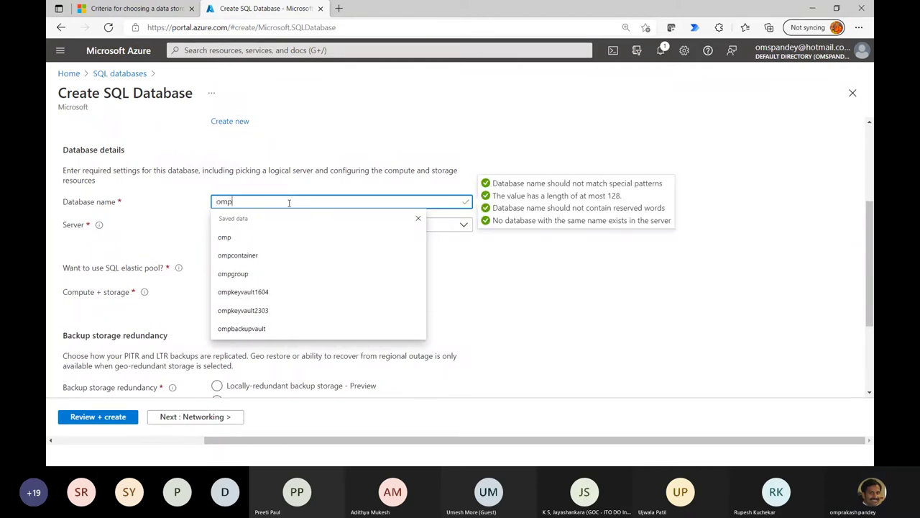
type("manish")
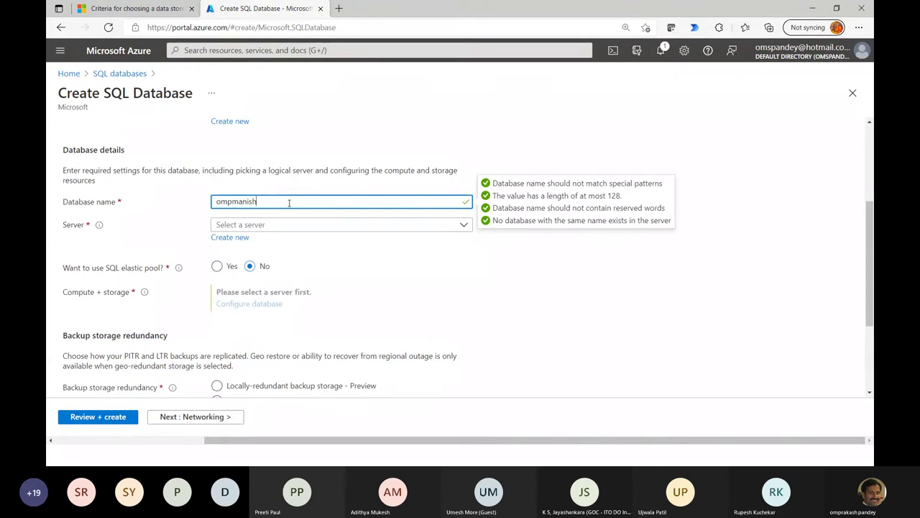
type("db")
left_click(235, 228)
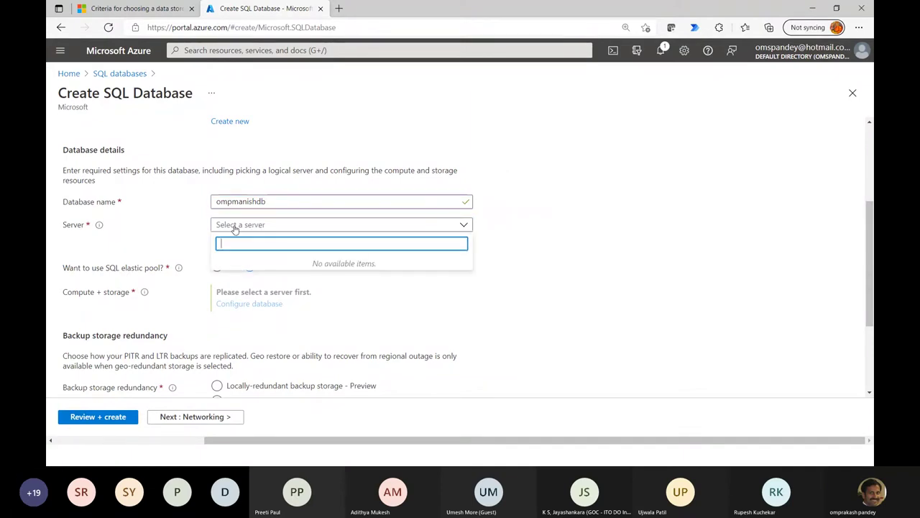
left_click(562, 242)
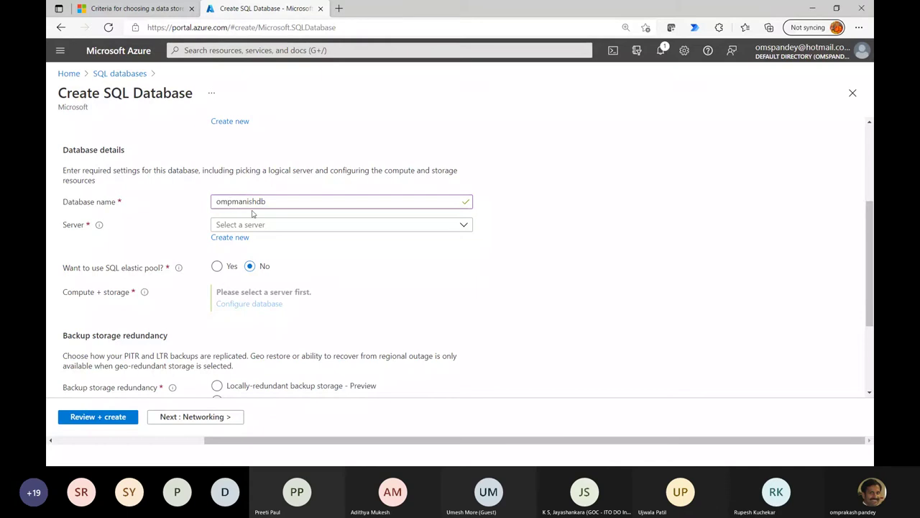
Start a new server named ompmanishserver with an admin login and password.
left_click(230, 237)
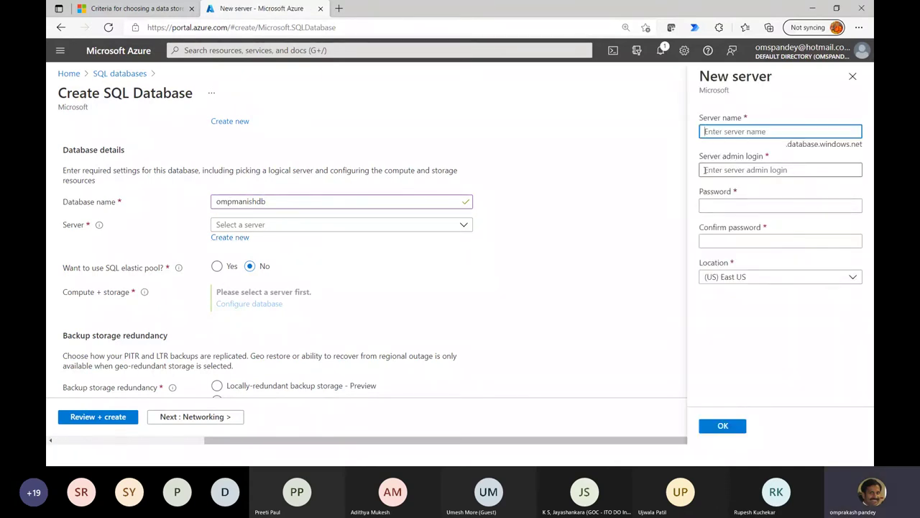
type("ompmanishserver")
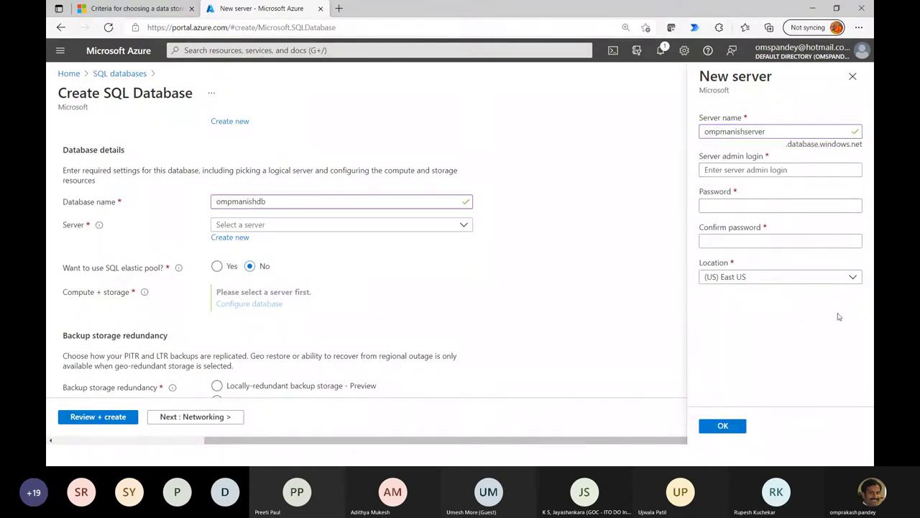
left_click(804, 170)
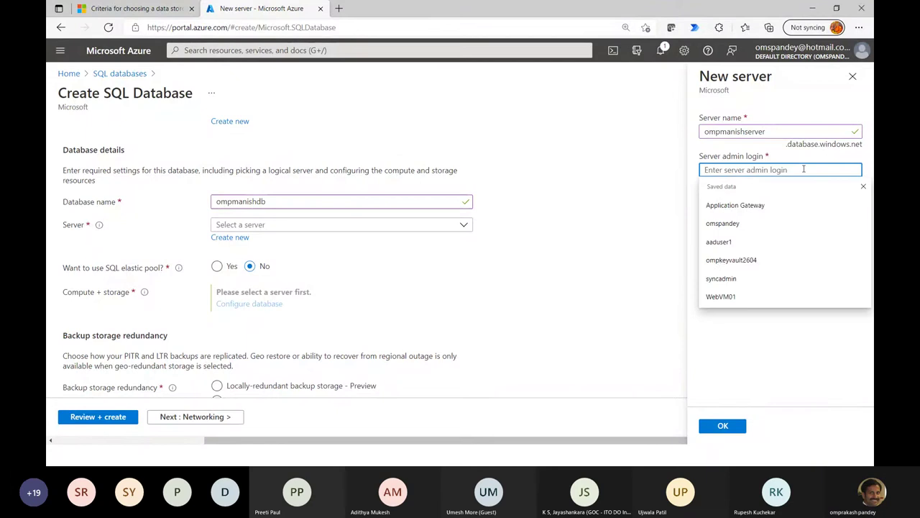
type("omspandey")
key("Tab")
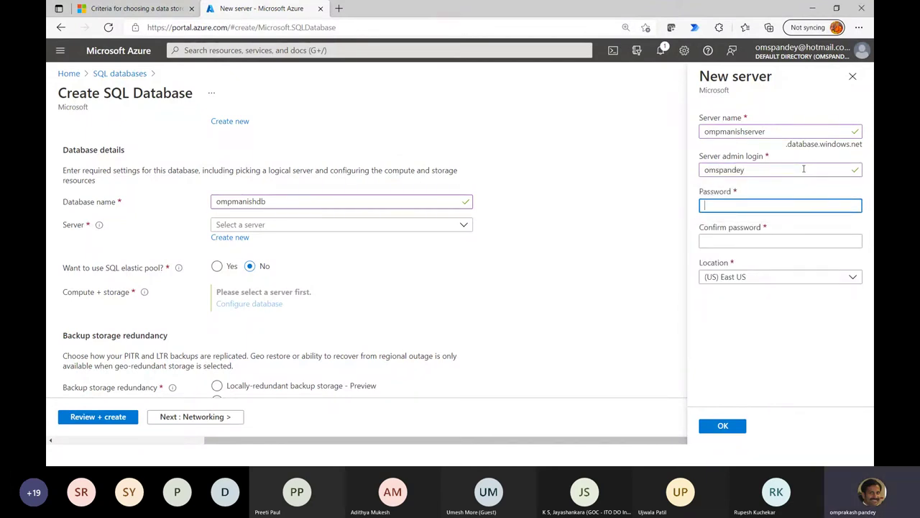
type("*****")
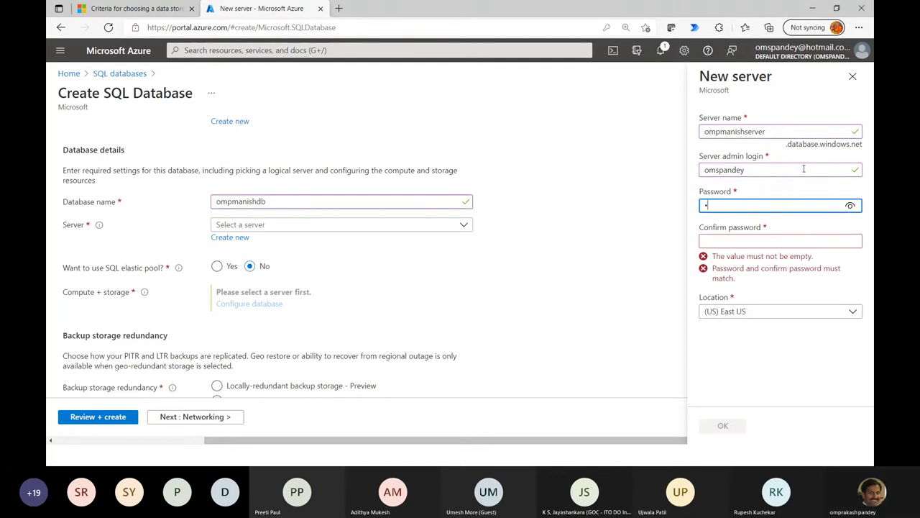
type("**")
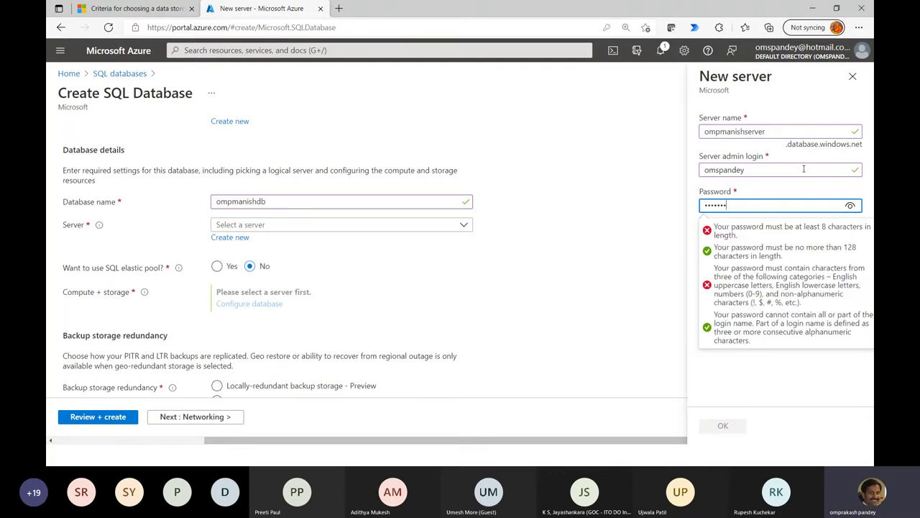
type("*****")
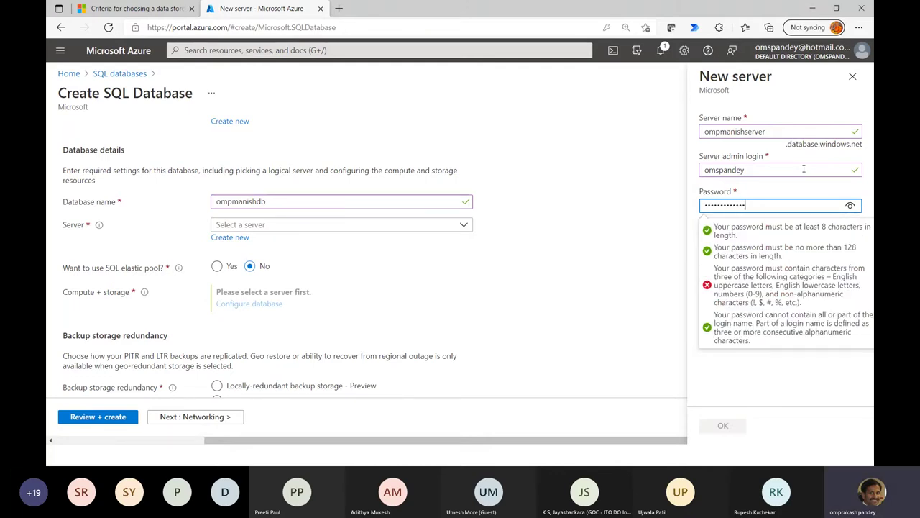
Re-enter the admin password in the confirmation field, correcting a mistyped entry.
left_click(815, 392)
left_click(728, 240)
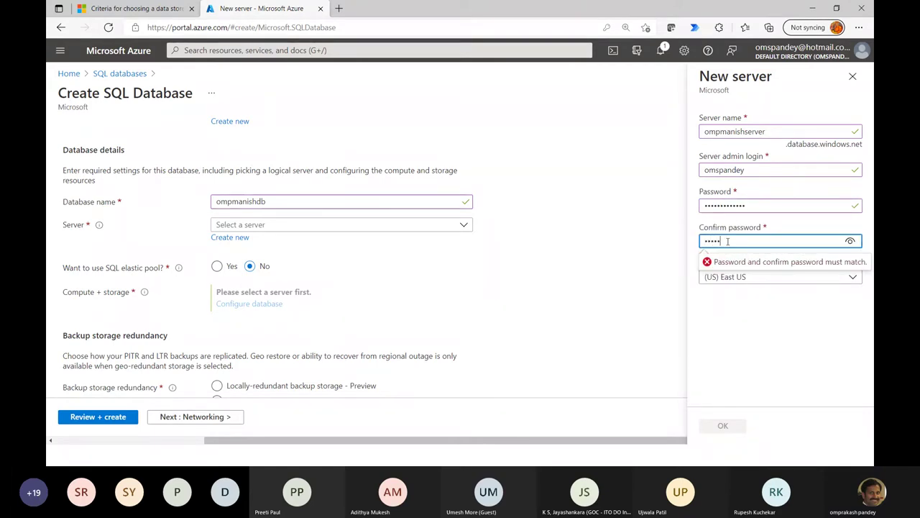
type("********")
double_click(728, 241)
type("*************")
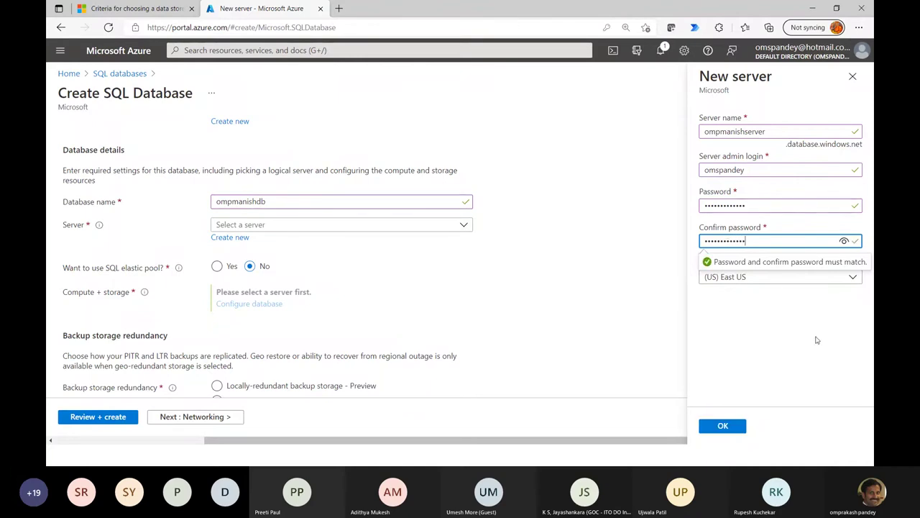
Place the new server in Southeast Asia and confirm its settings.
left_click(750, 281)
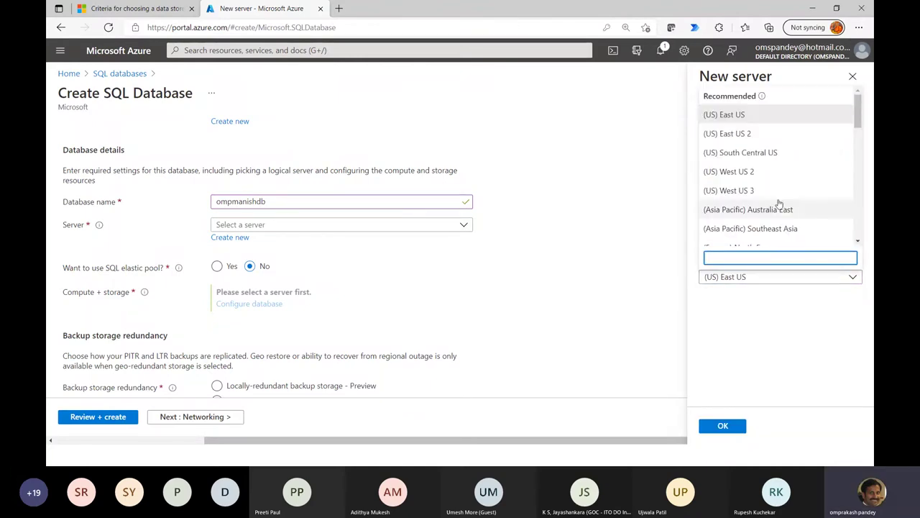
left_click(768, 228)
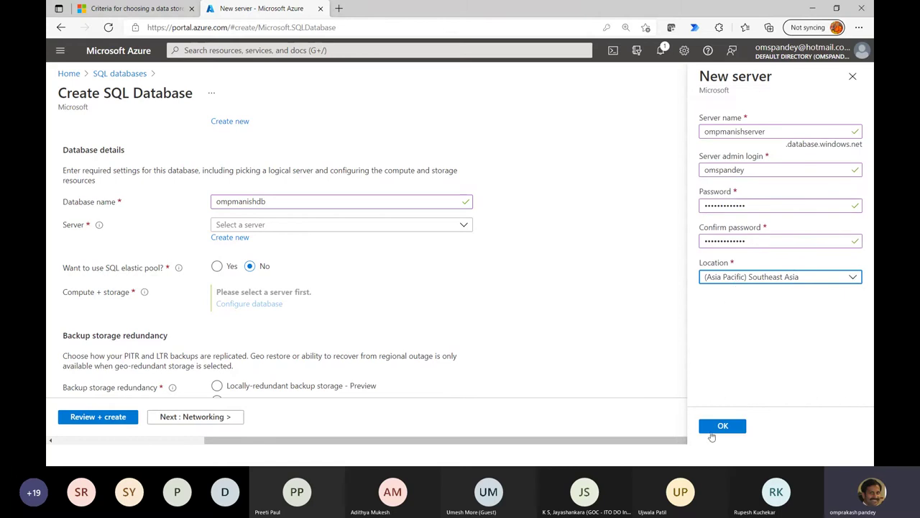
left_click(739, 429)
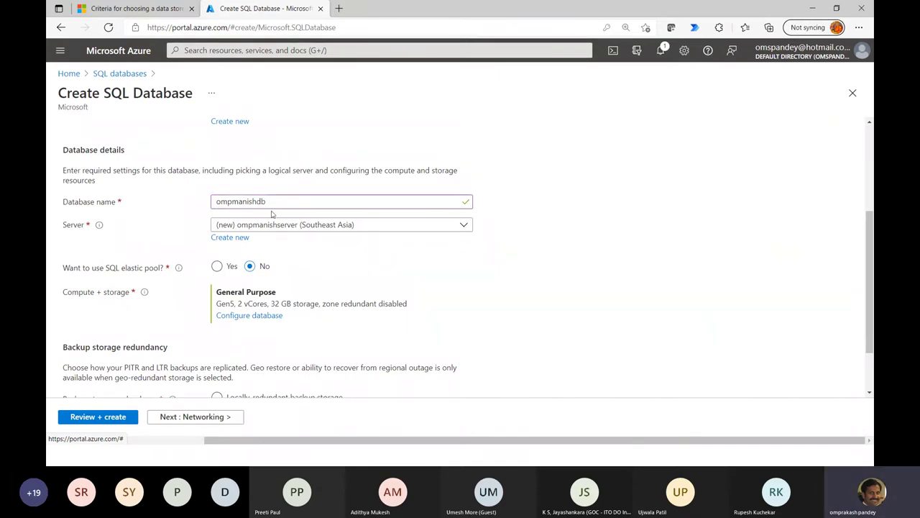
Open the Configure database page for compute and storage.
scroll(216, 251, "down", 1)
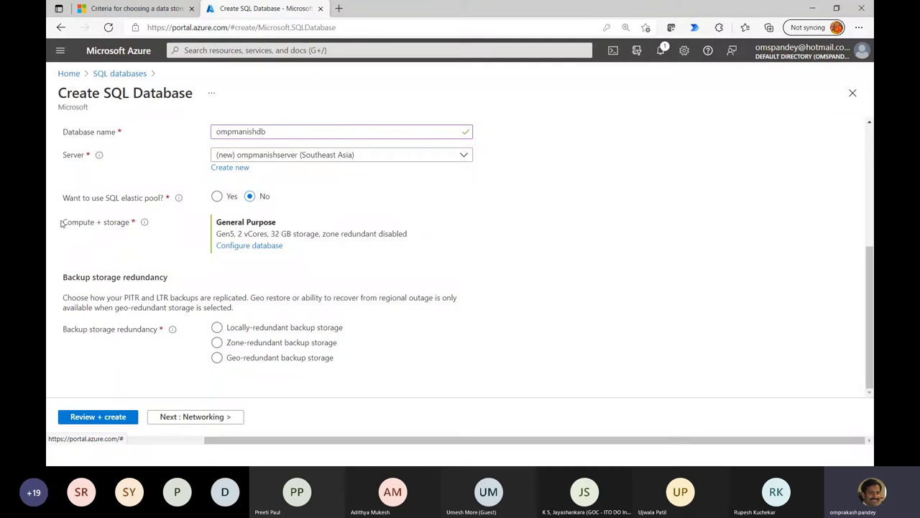
left_click_drag(61, 223, 132, 224)
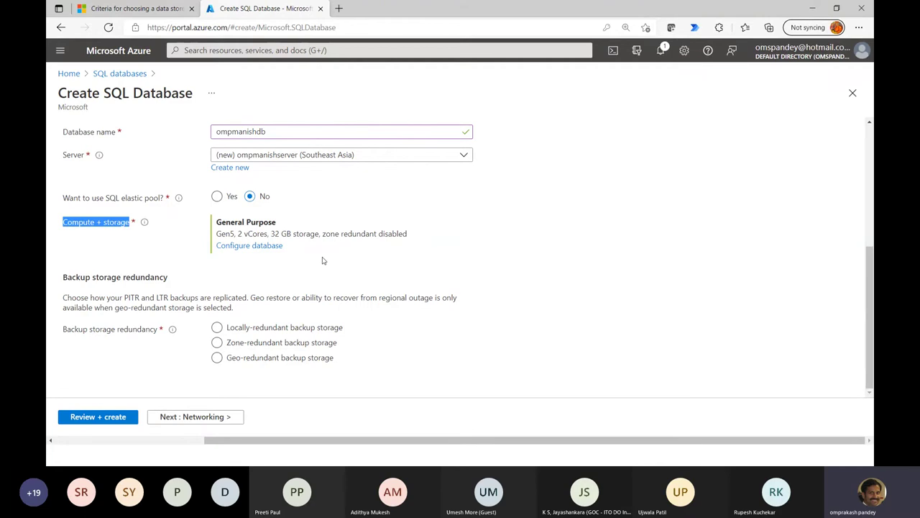
left_click(234, 246)
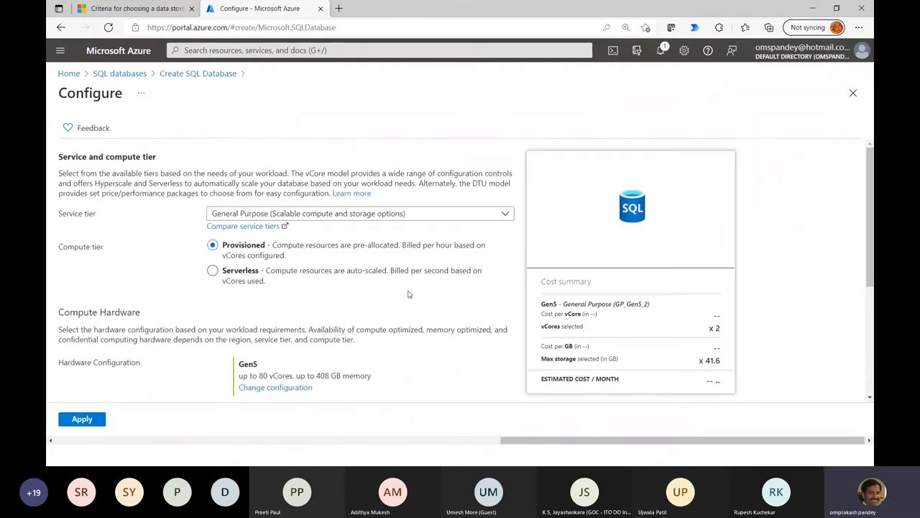
Switch the compute tier to Serverless and raise max vCores from 1 to 2.
scroll(219, 359, "down", 1)
scroll(223, 356, "up", 1)
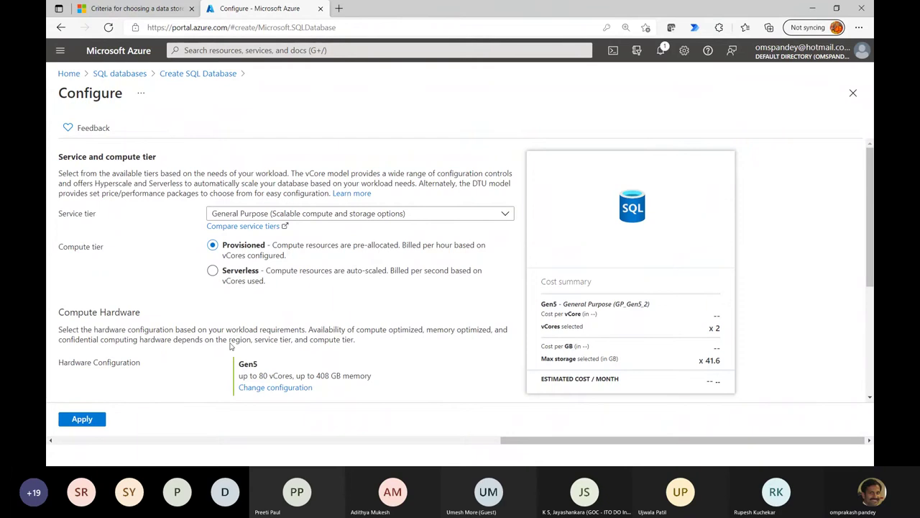
scroll(237, 332, "down", 1)
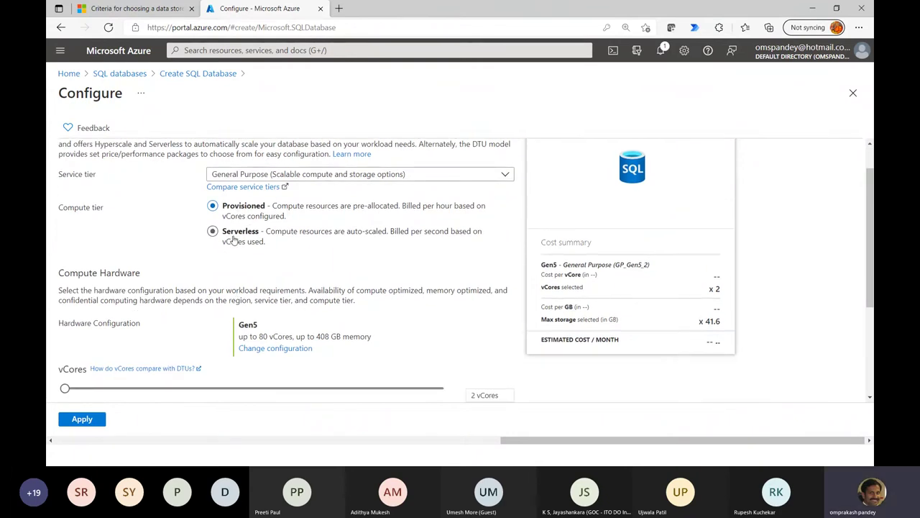
left_click(232, 233)
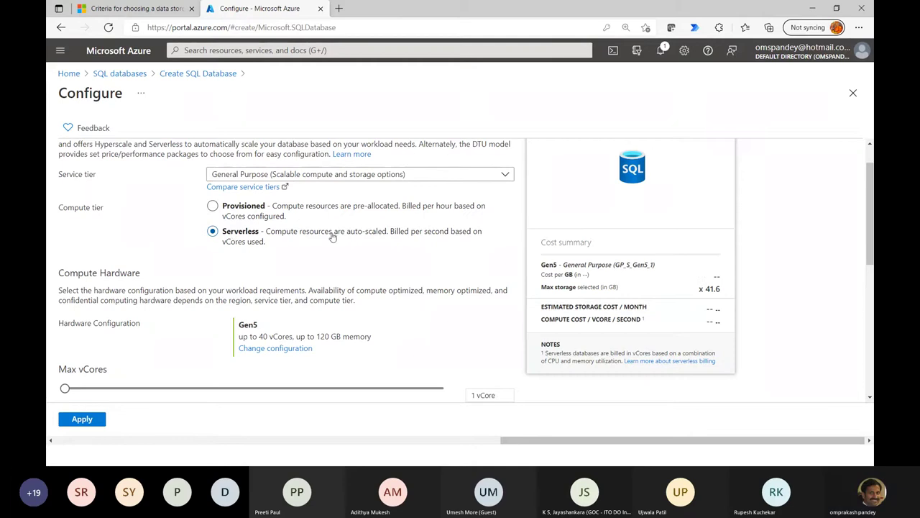
scroll(293, 348, "down", 2)
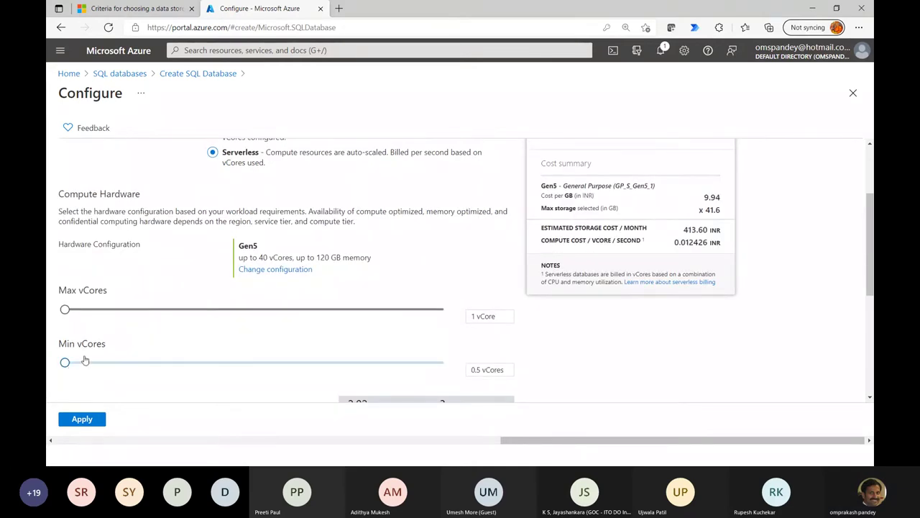
left_click_drag(65, 310, 83, 311)
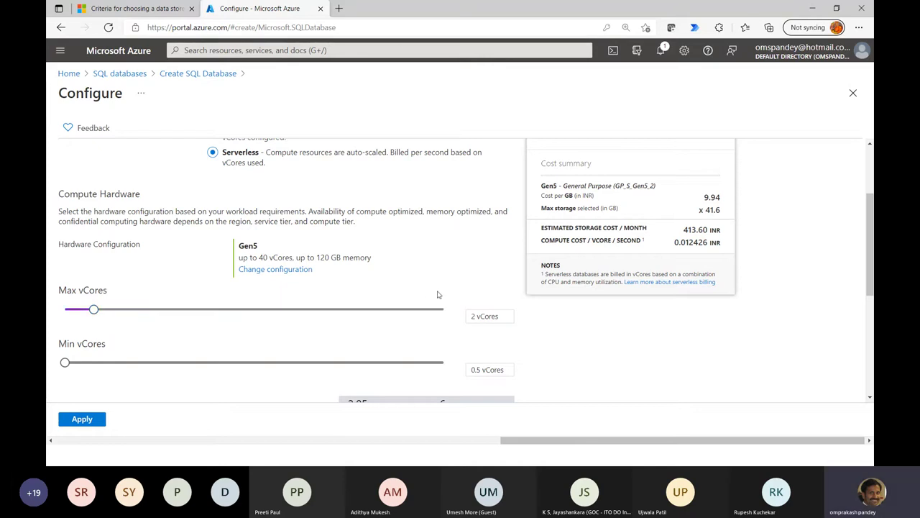
Review the auto-pause delay and the 32 GB data max size settings.
scroll(235, 306, "down", 1)
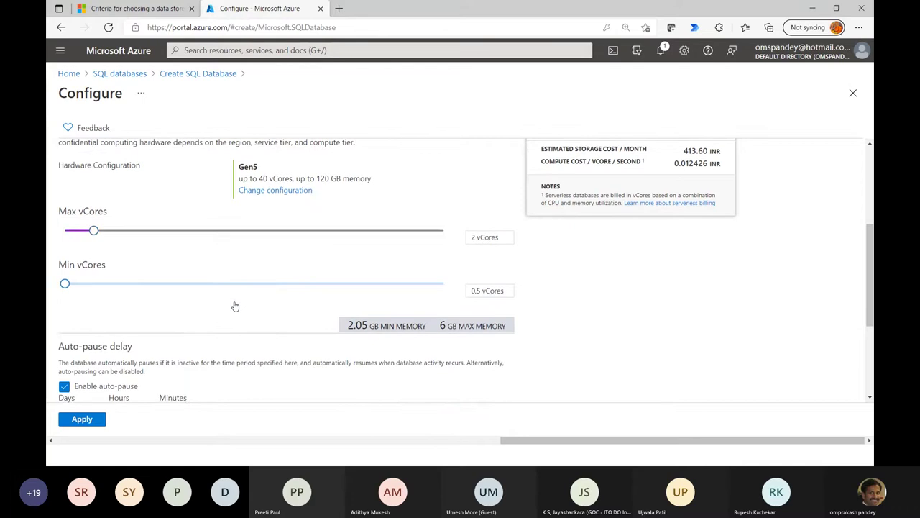
scroll(235, 306, "down", 2)
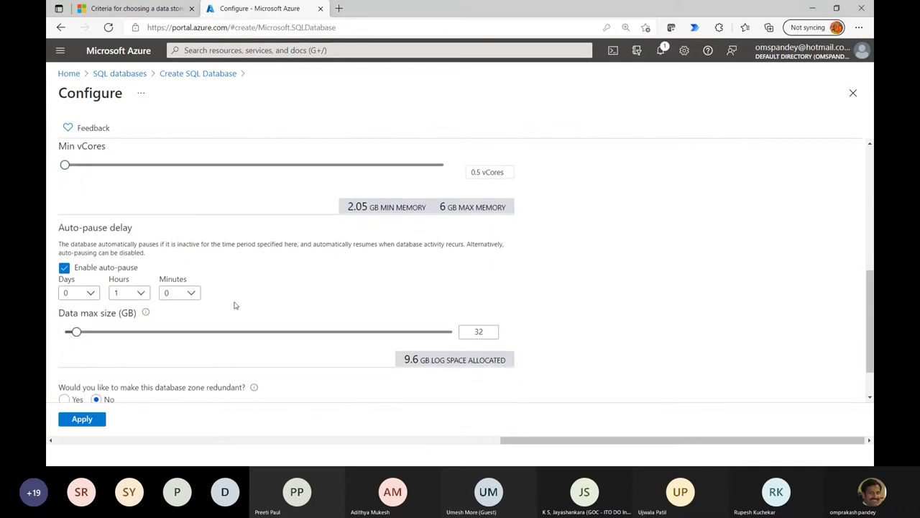
scroll(233, 305, "down", 1)
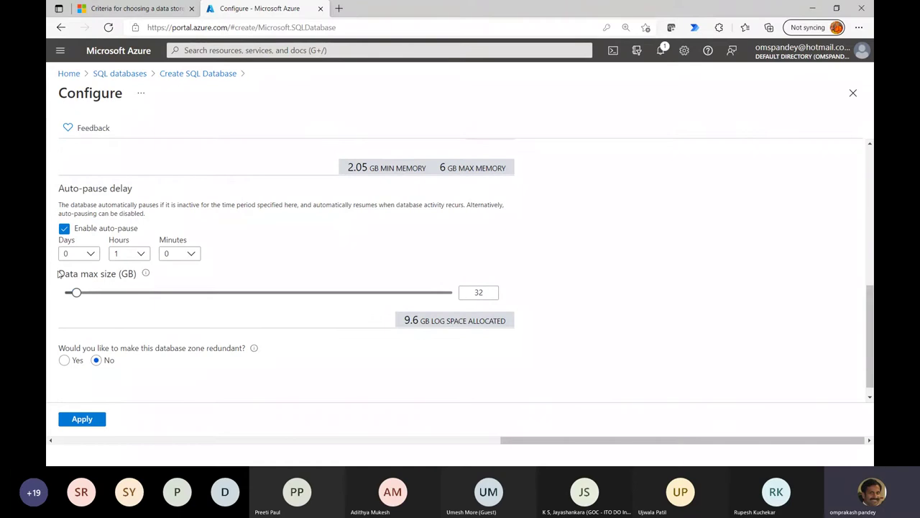
left_click_drag(54, 270, 116, 274)
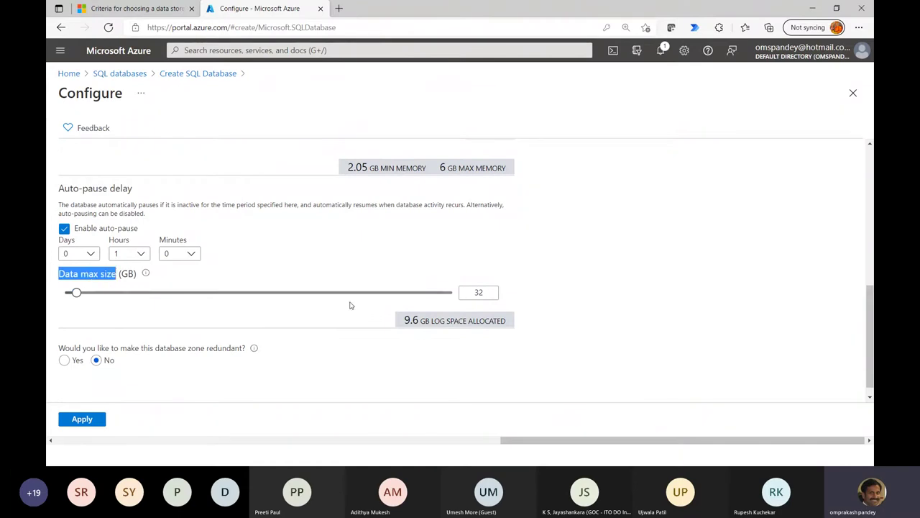
scroll(401, 306, "up", 3)
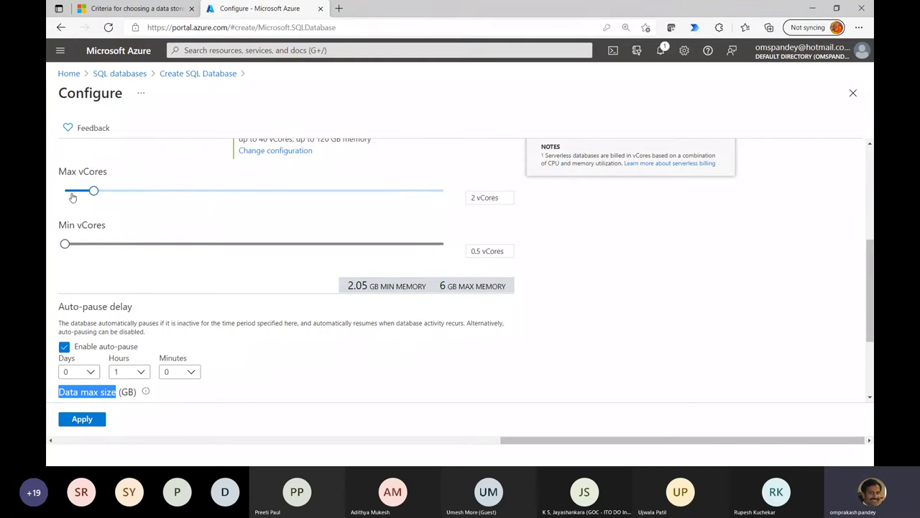
scroll(140, 280, "down", 2)
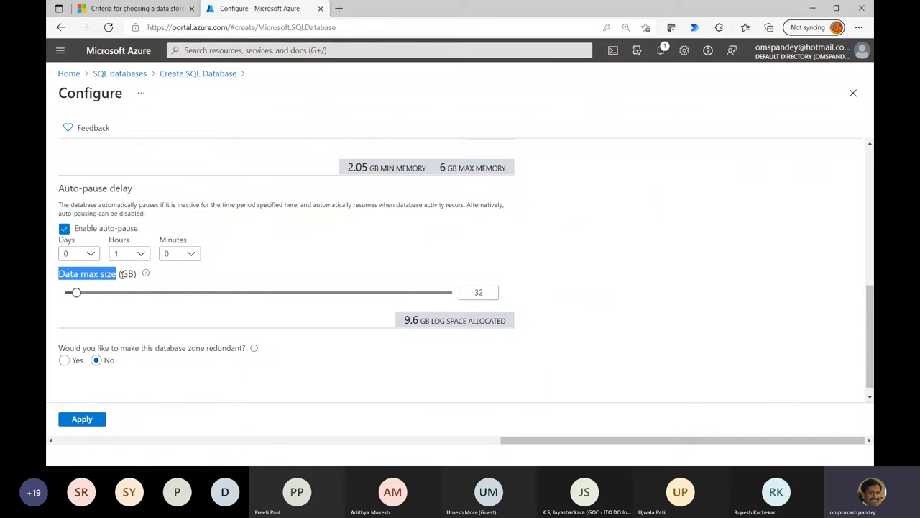
scroll(208, 374, "down", 1)
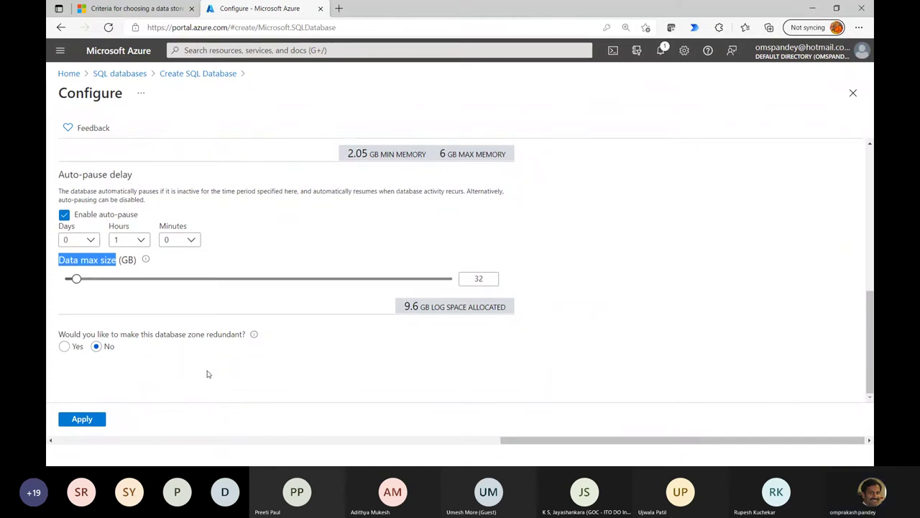
scroll(206, 374, "up", 10)
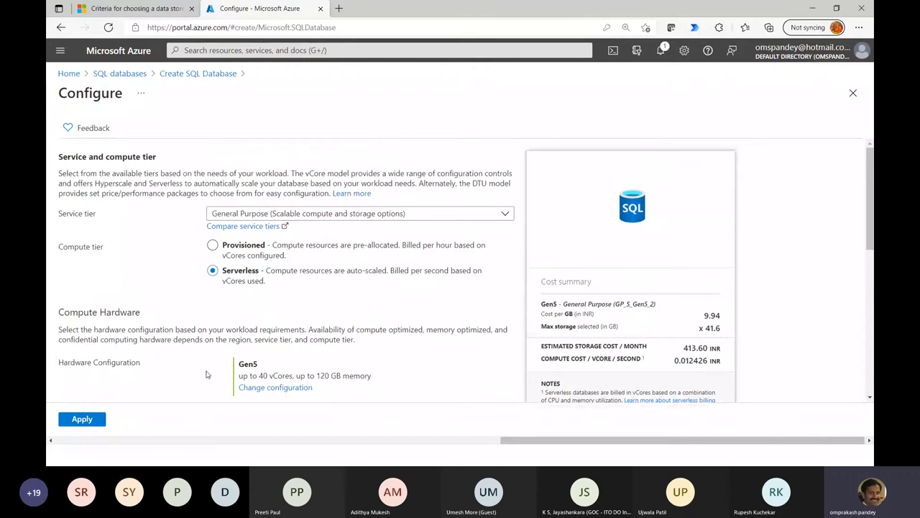
scroll(206, 374, "down", 5)
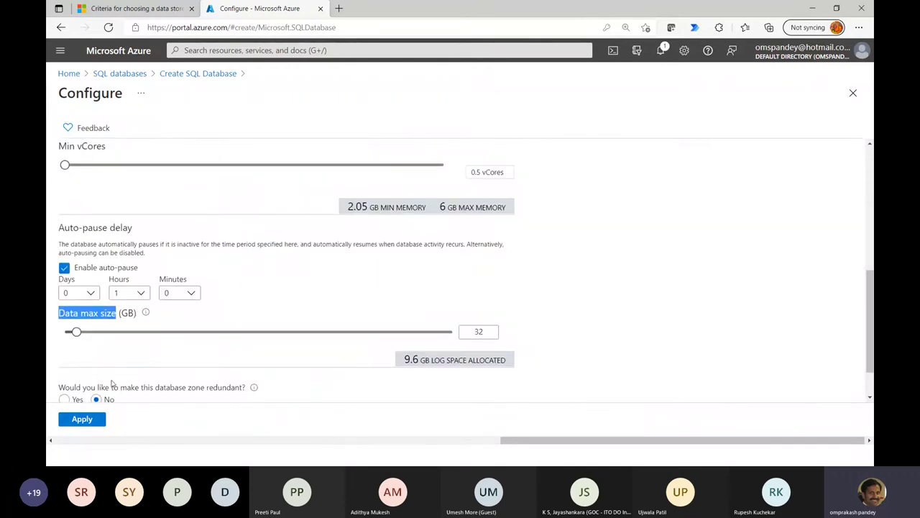
scroll(112, 385, "down", 2)
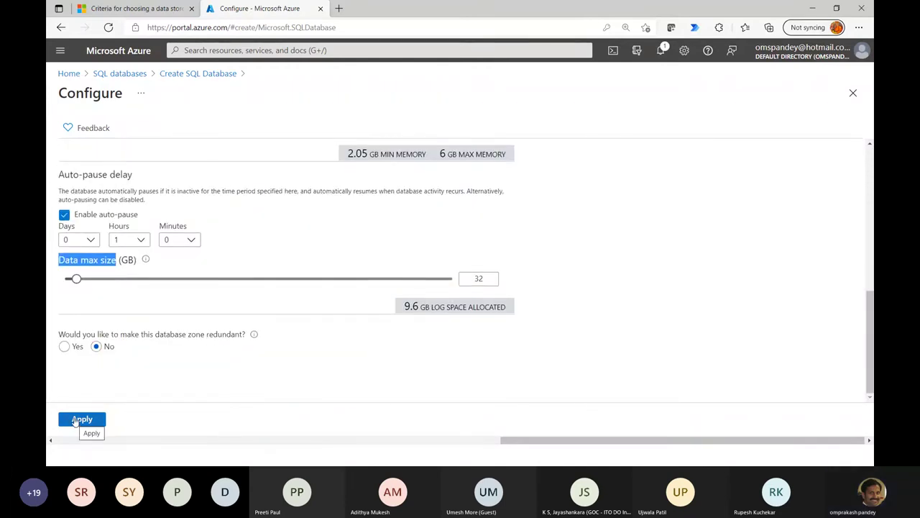
Apply the serverless configuration, attempt validation, and return to Basics after it fails.
left_click(76, 419)
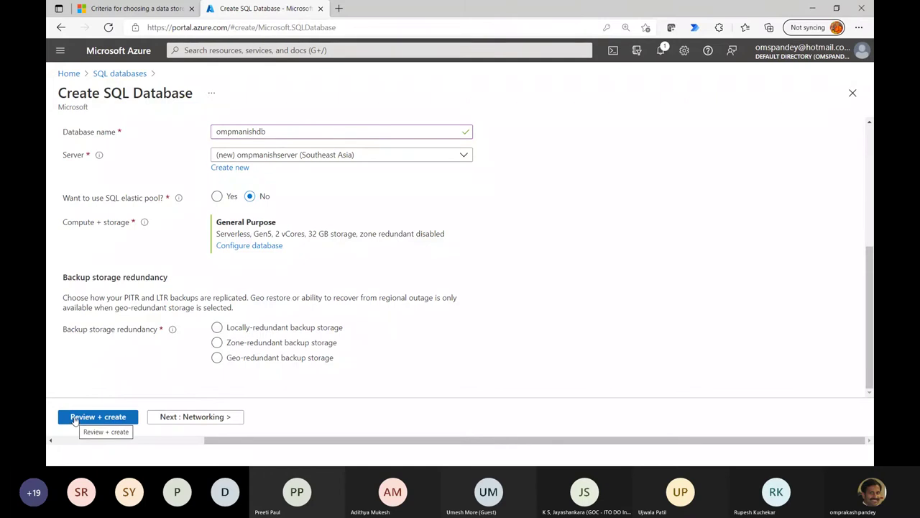
left_click(76, 419)
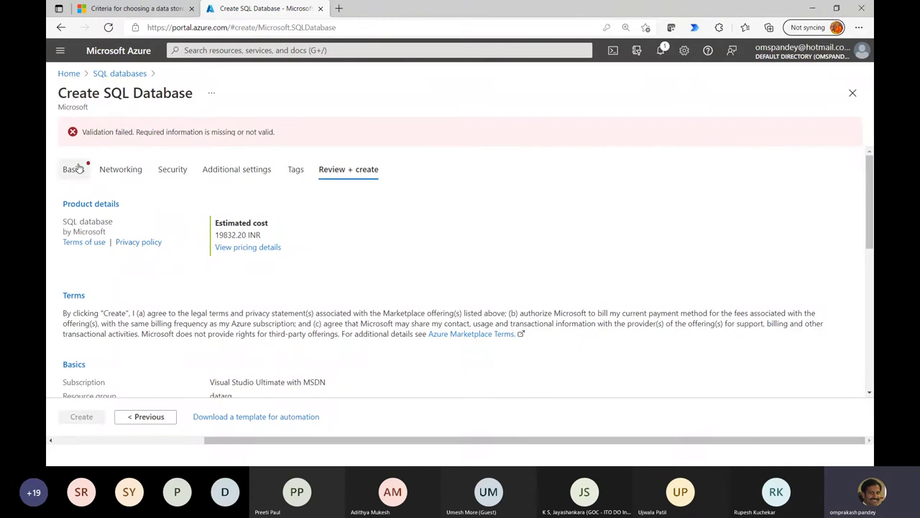
left_click(76, 170)
Choose locally-redundant backup storage and rerun Review + create.
scroll(386, 365, "down", 6)
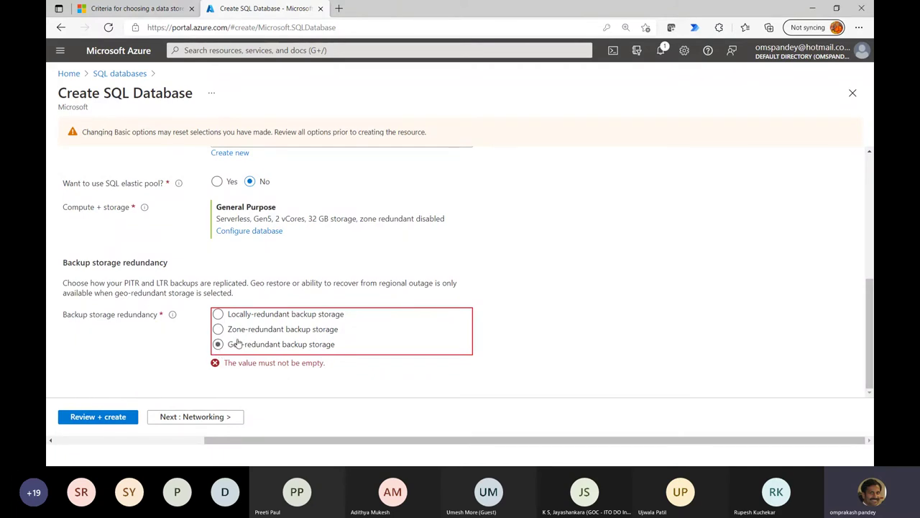
left_click(217, 316)
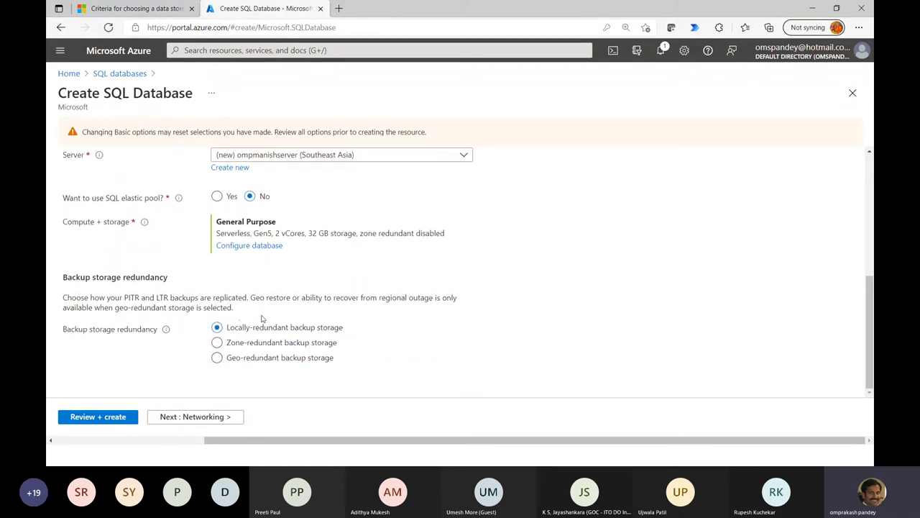
left_click(122, 422)
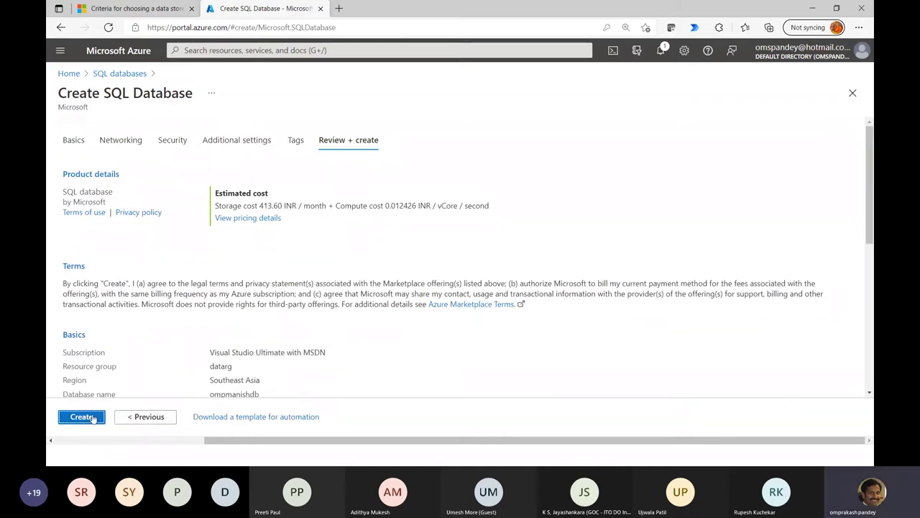
Create the SQL database and refresh the deployment status.
left_click(93, 419)
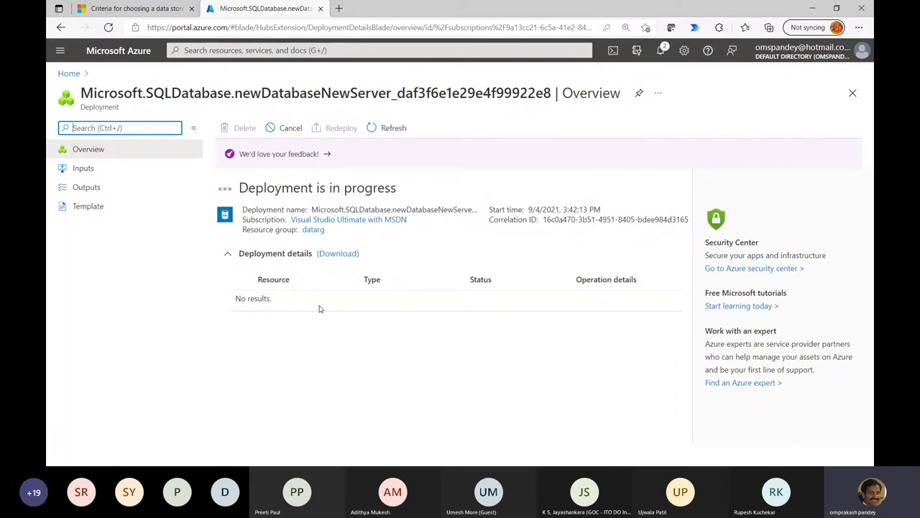
left_click(393, 131)
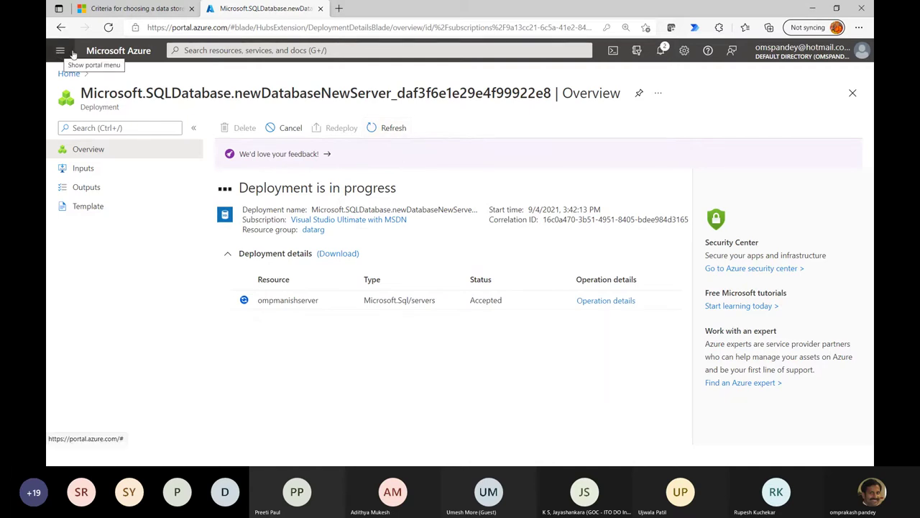
Start a new Azure Cosmos DB account using the Core (SQL) API.
left_click(230, 52)
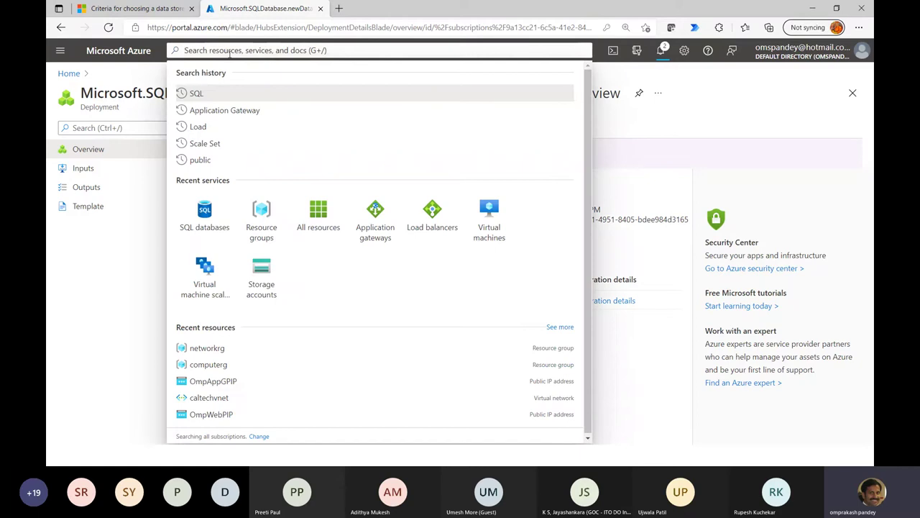
type("cosmos")
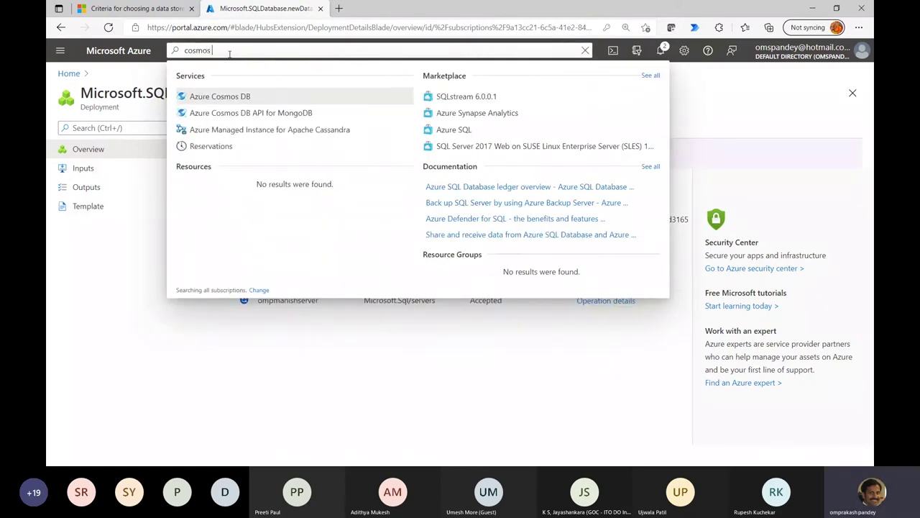
left_click(214, 97)
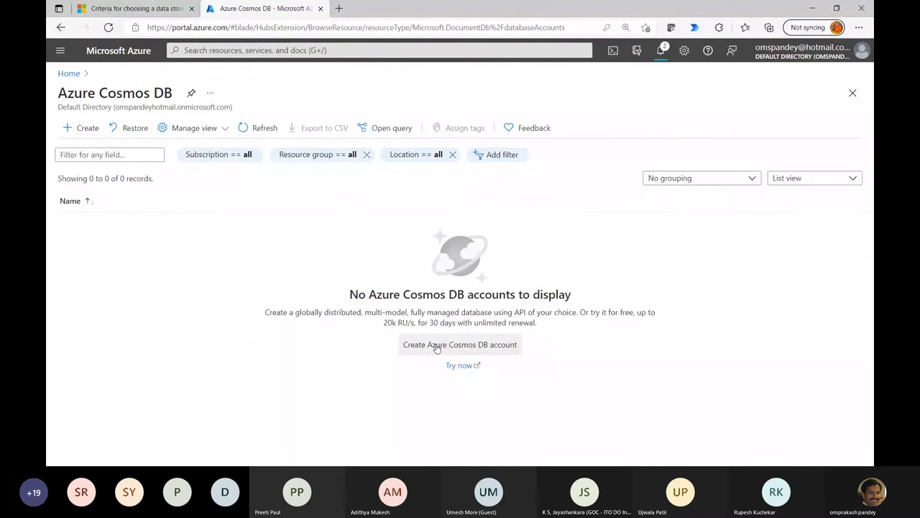
left_click(435, 346)
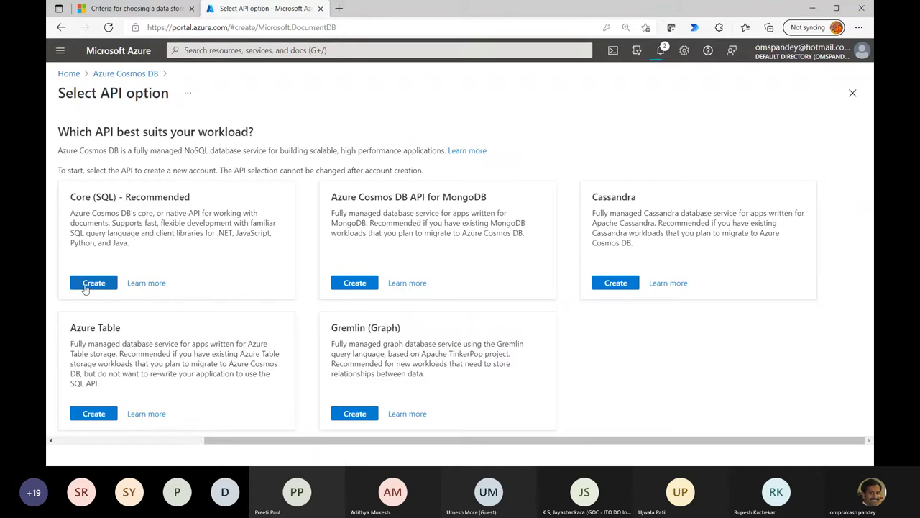
left_click(86, 285)
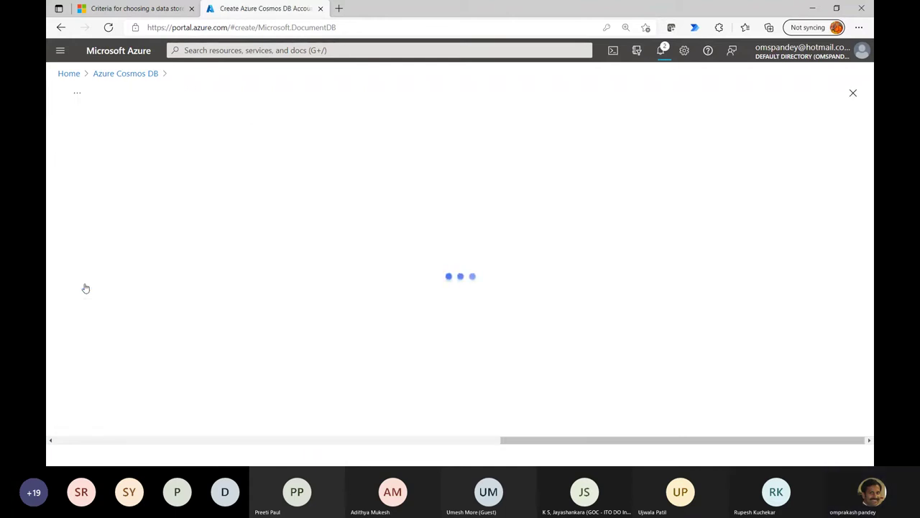
Put the account in resource group datarg and name it ompmanishcosmosdb.
left_click(230, 261)
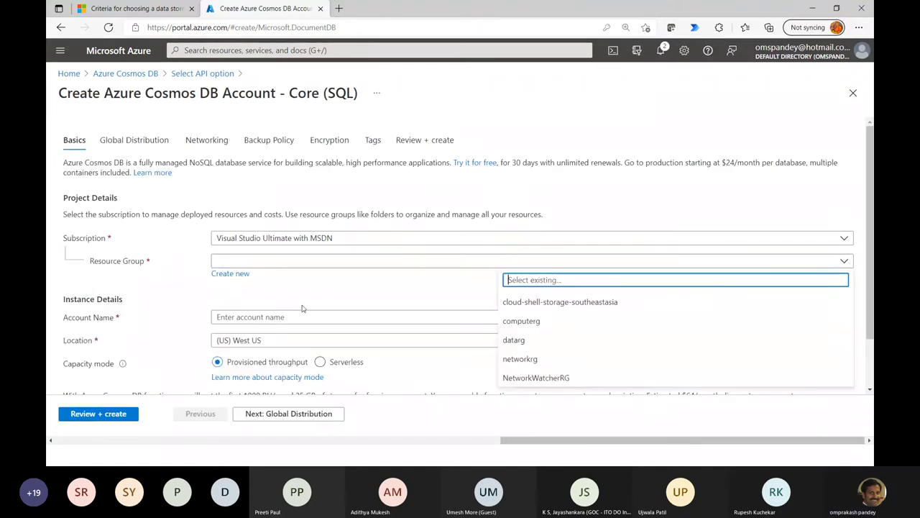
left_click(513, 339)
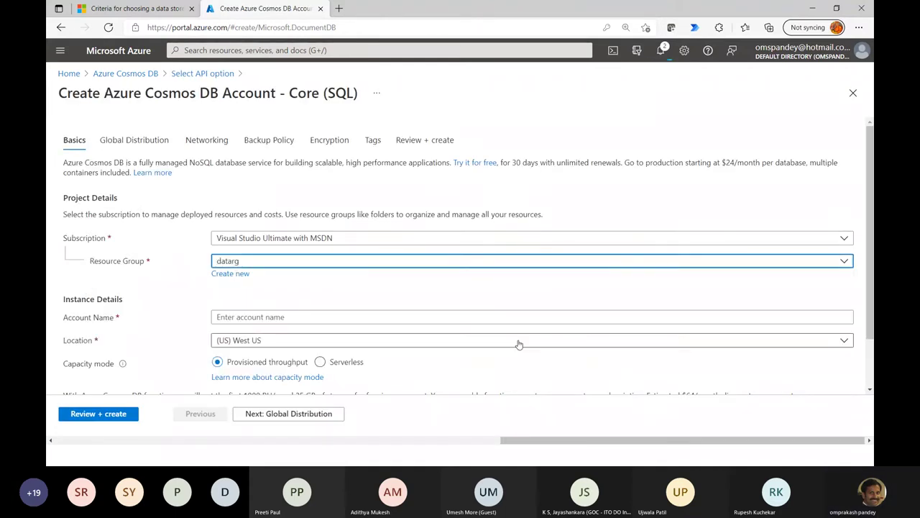
left_click(244, 318)
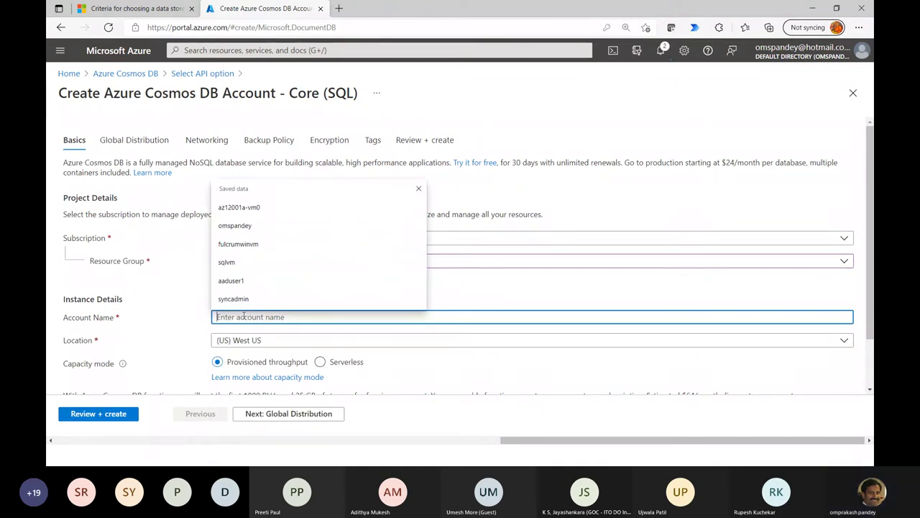
type("ompmahi")
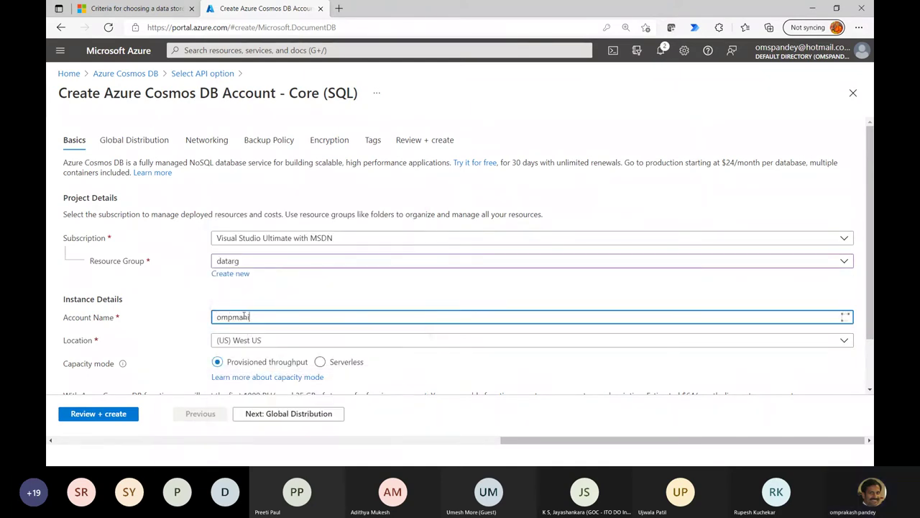
type("shcosmosdb")
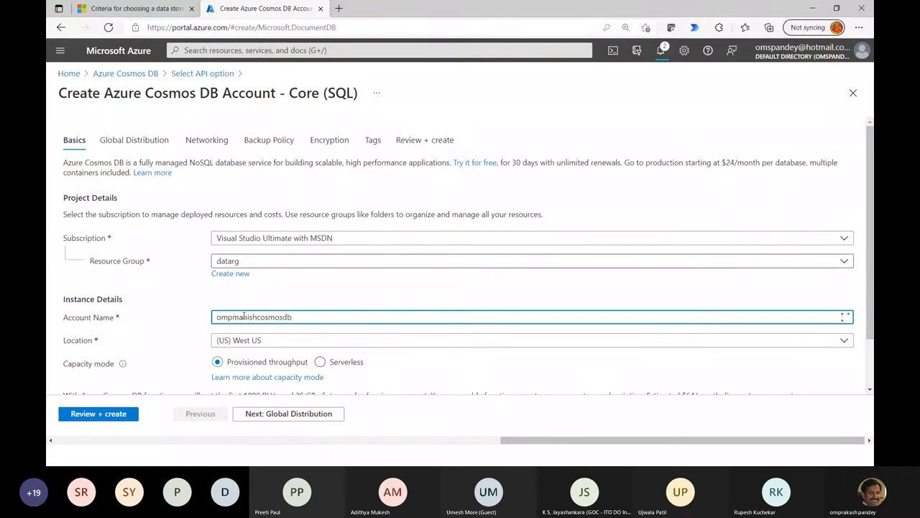
Set the account location to (Asia Pacific) Southeast Asia.
scroll(243, 316, "down", 2)
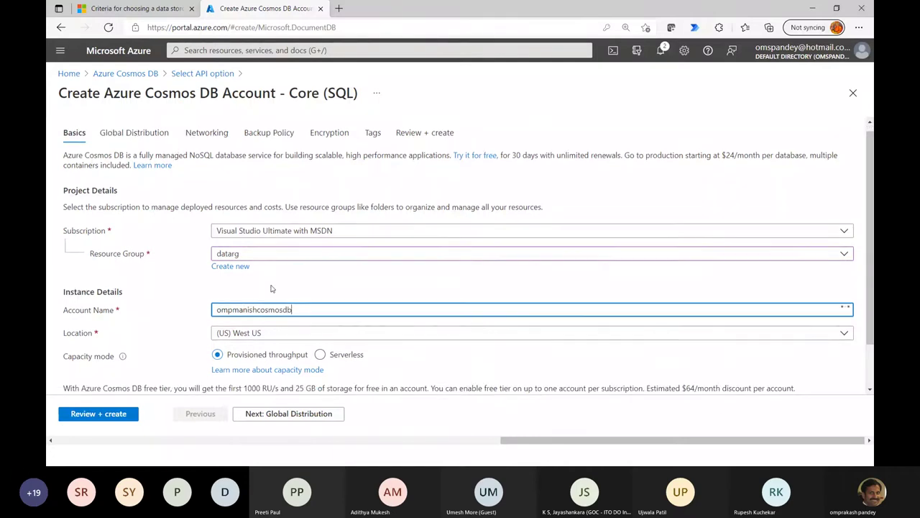
left_click(392, 282)
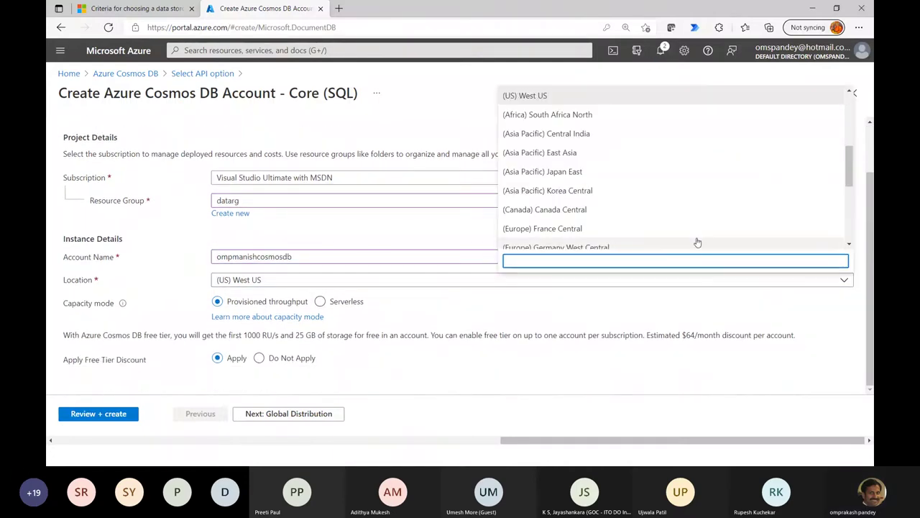
type("sou")
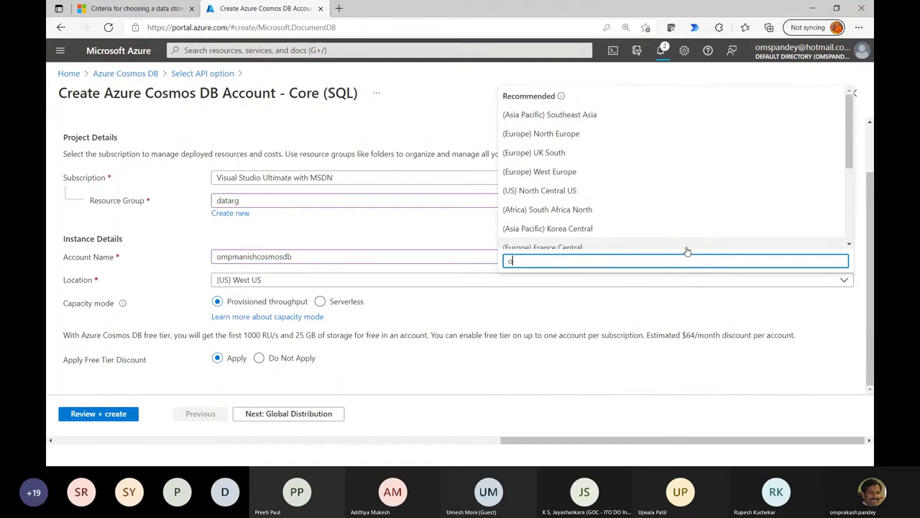
type("t")
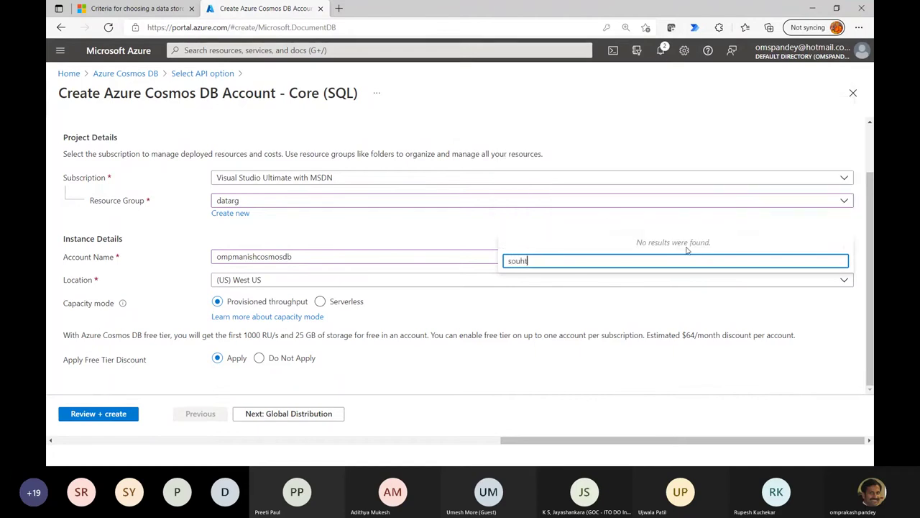
type("heas")
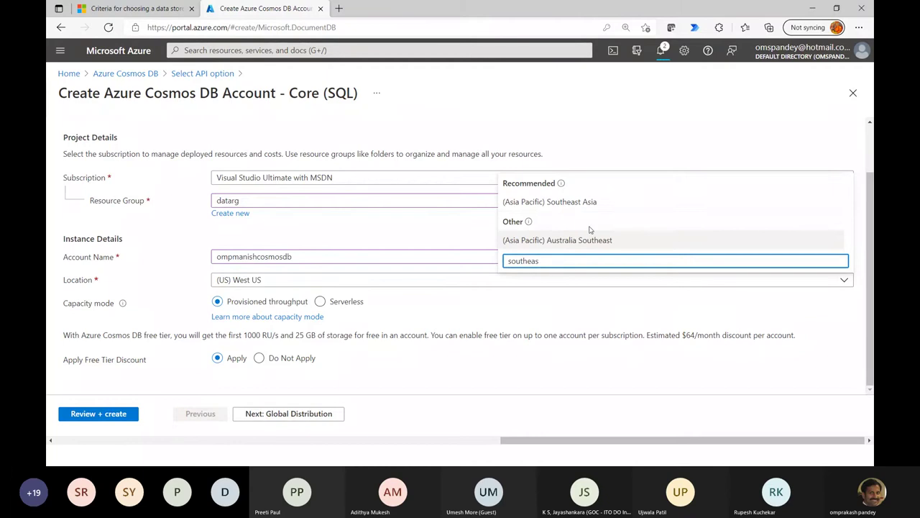
left_click(579, 204)
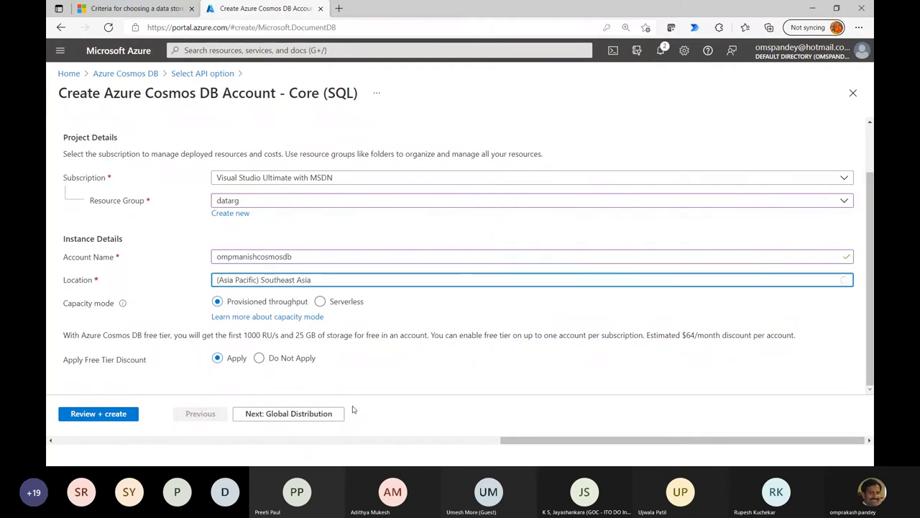
Choose locally-redundant backup storage on Backup Policy and continue to Review + create.
left_click(294, 415)
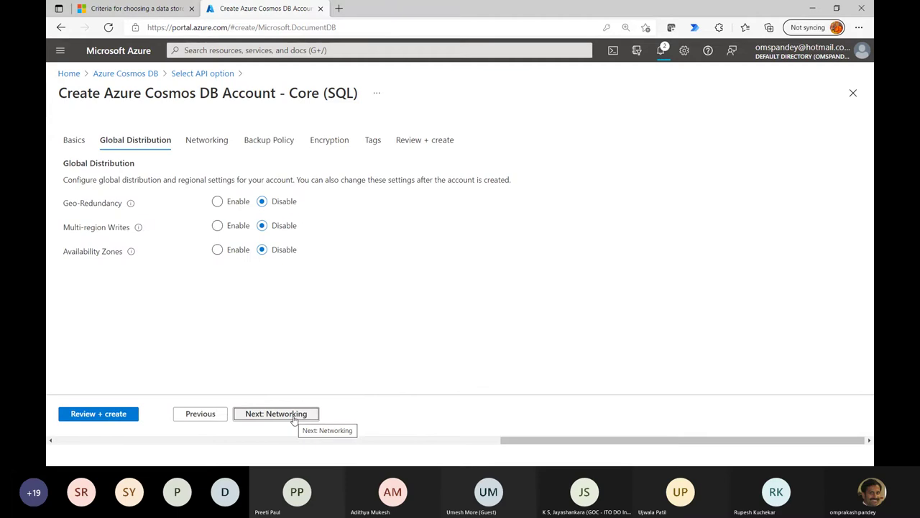
left_click(294, 416)
left_click(294, 416)
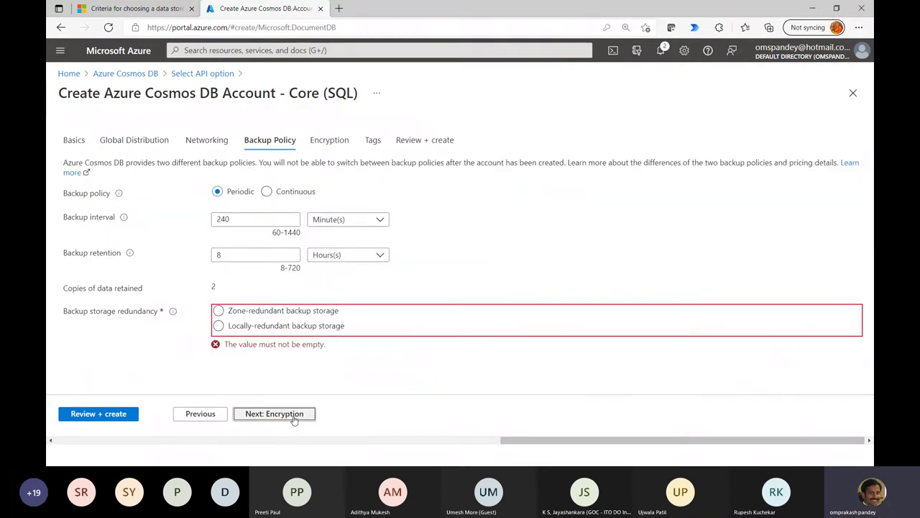
left_click(218, 325)
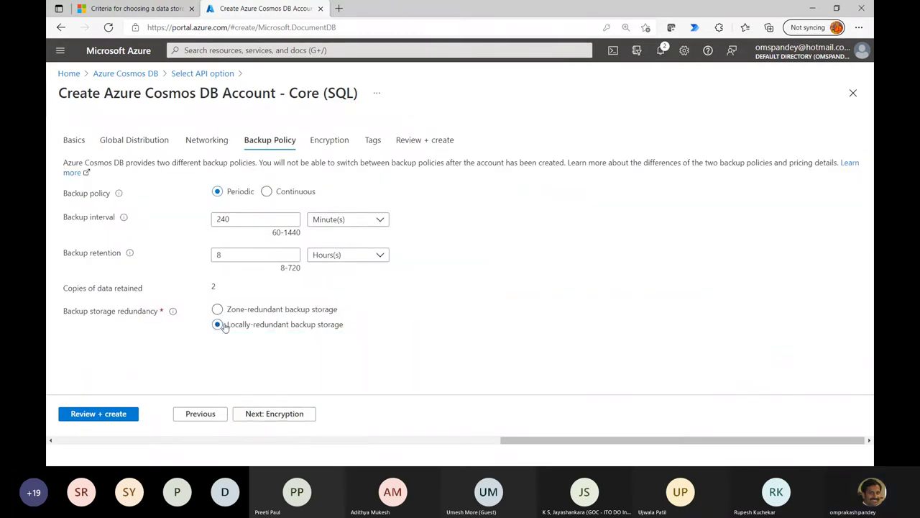
left_click(286, 415)
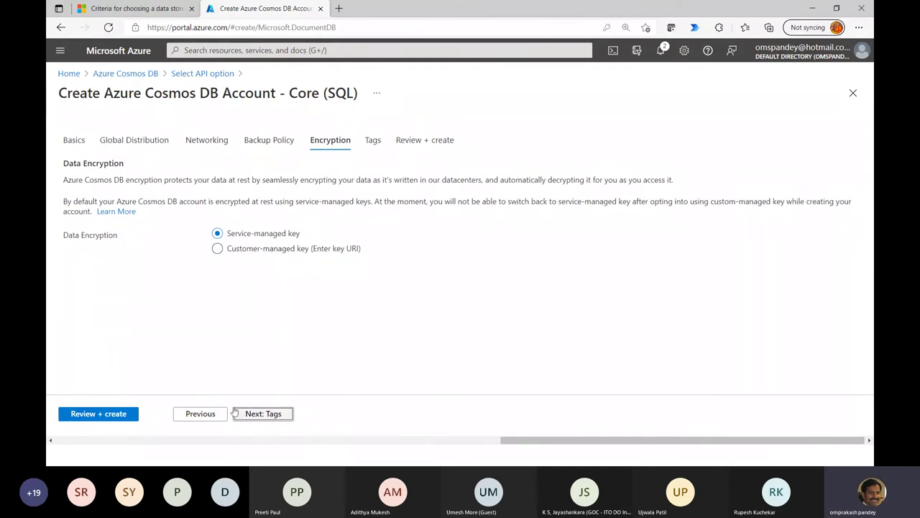
left_click(265, 414)
left_click(266, 417)
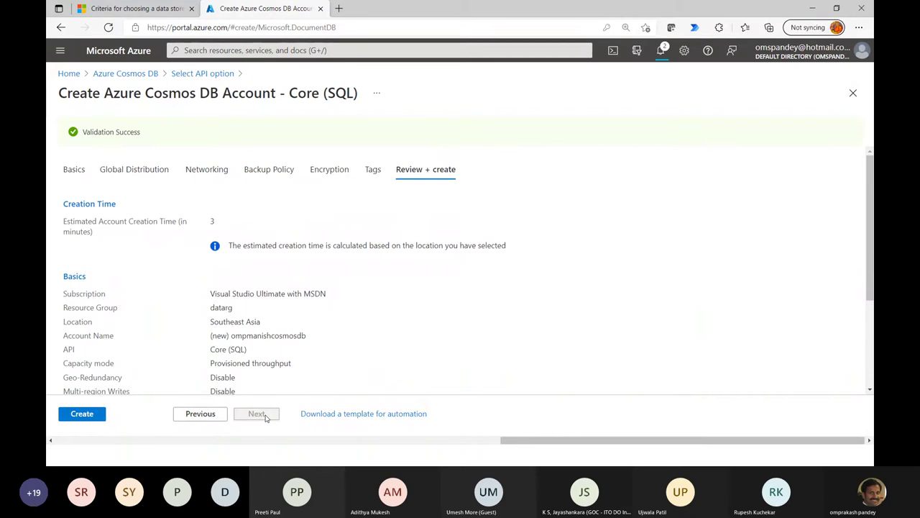
Deploy the Cosmos DB account, view resource group datarg full-page, then return to PowerPoint.
left_click(94, 416)
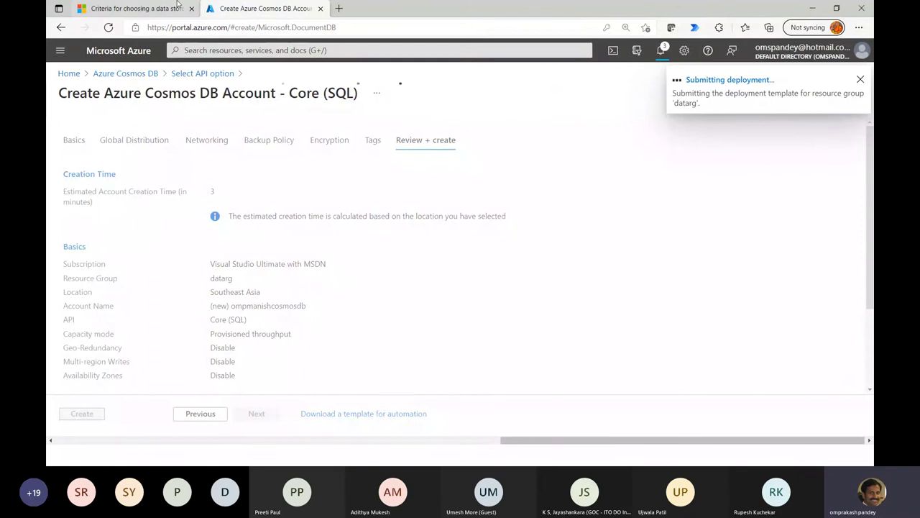
left_click(59, 51)
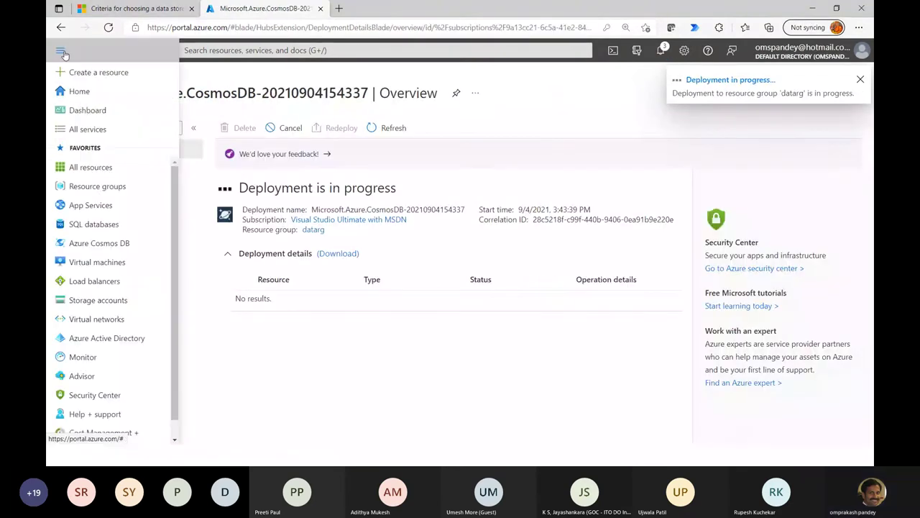
left_click(72, 187)
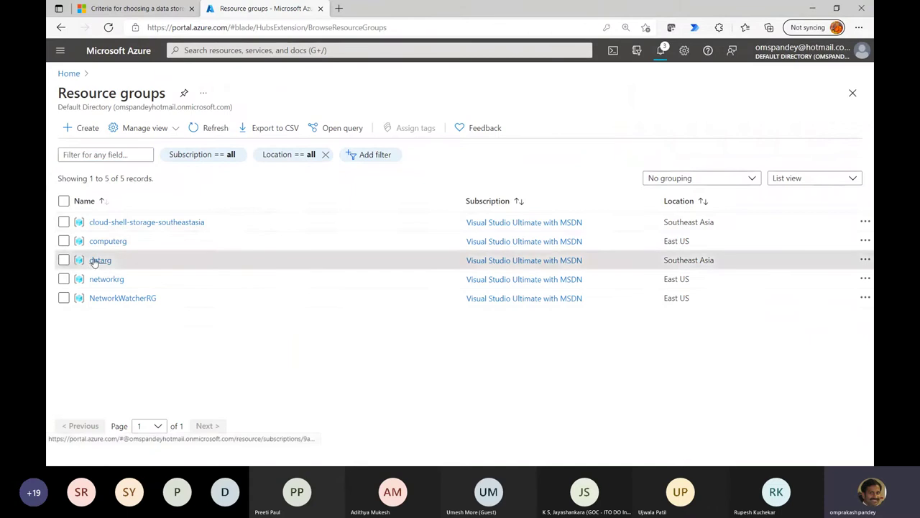
left_click(98, 260)
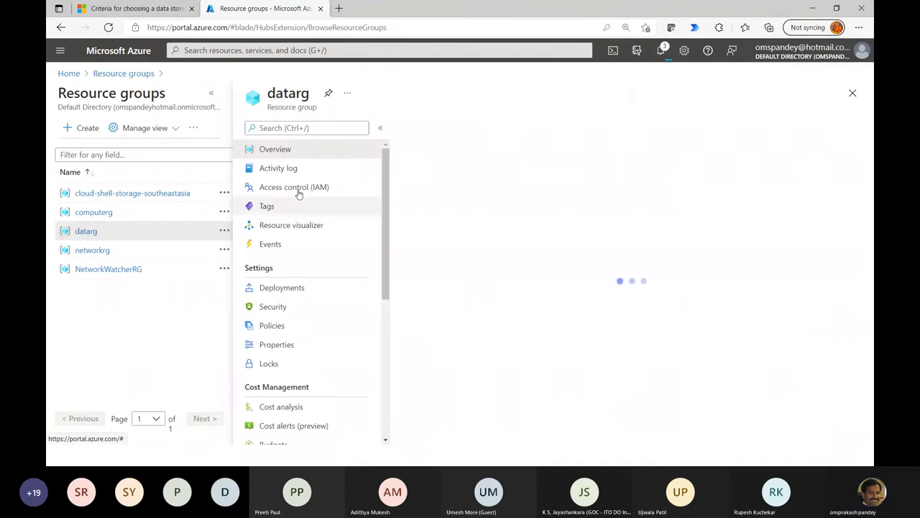
left_click(211, 92)
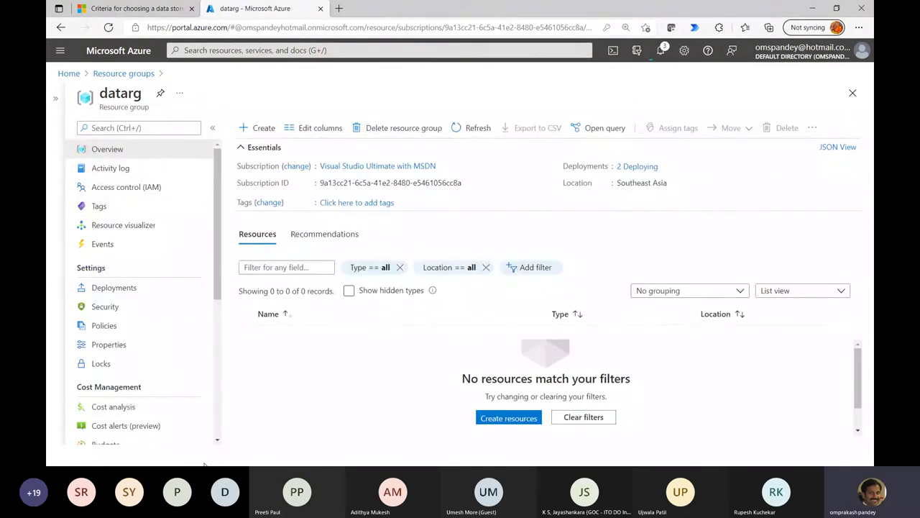
key("alt+Tab")
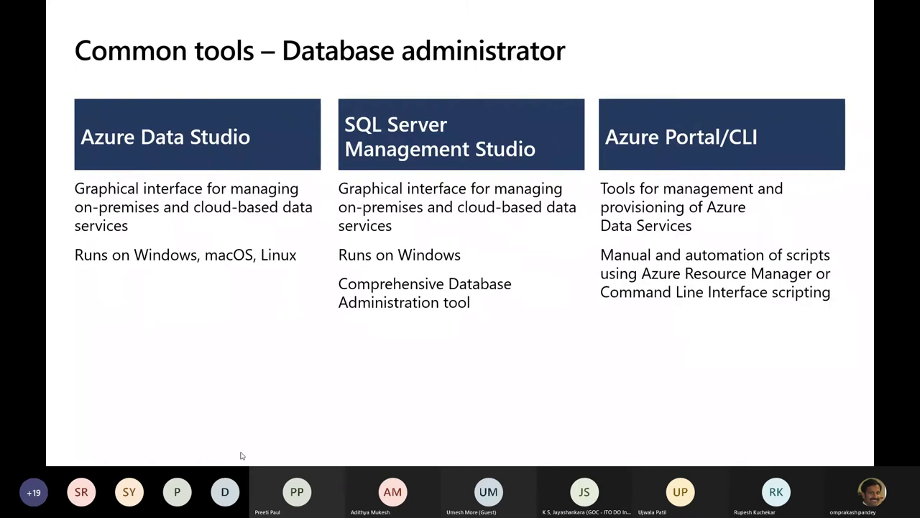
key("super")
type("az")
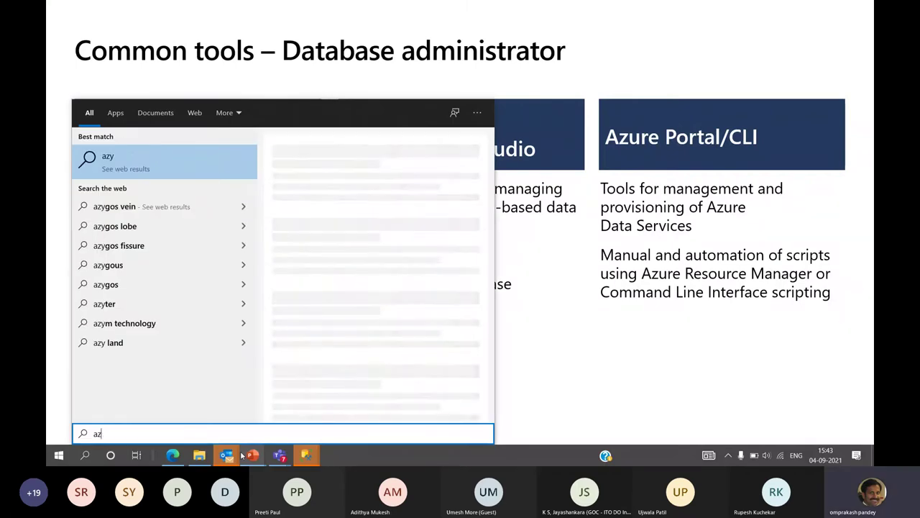
type("yure d")
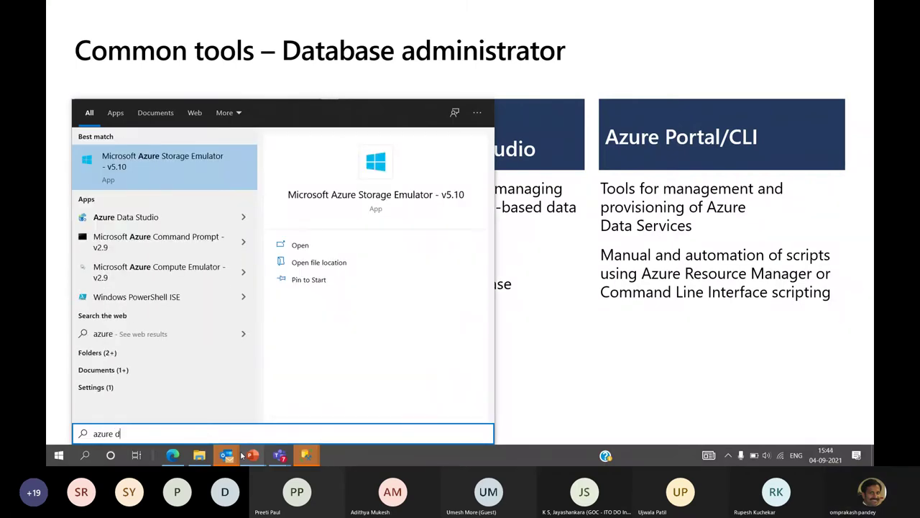
type("ata")
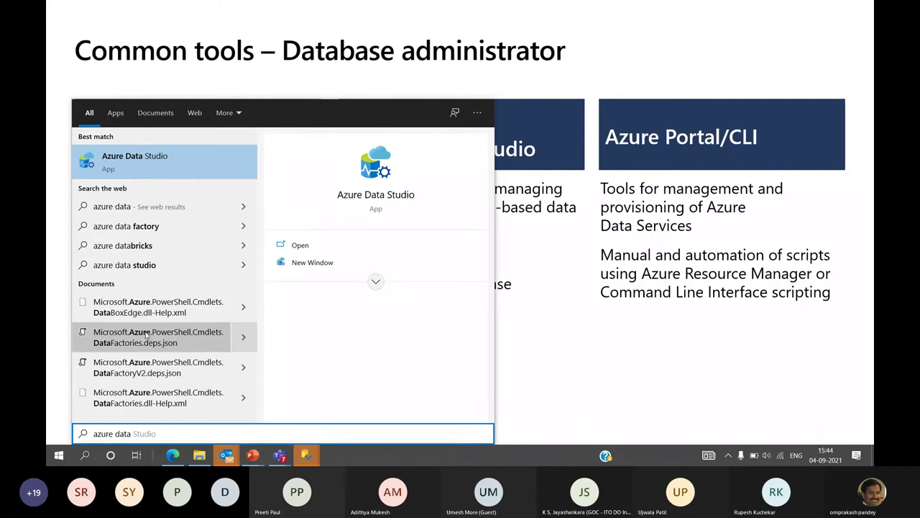
left_click(135, 161)
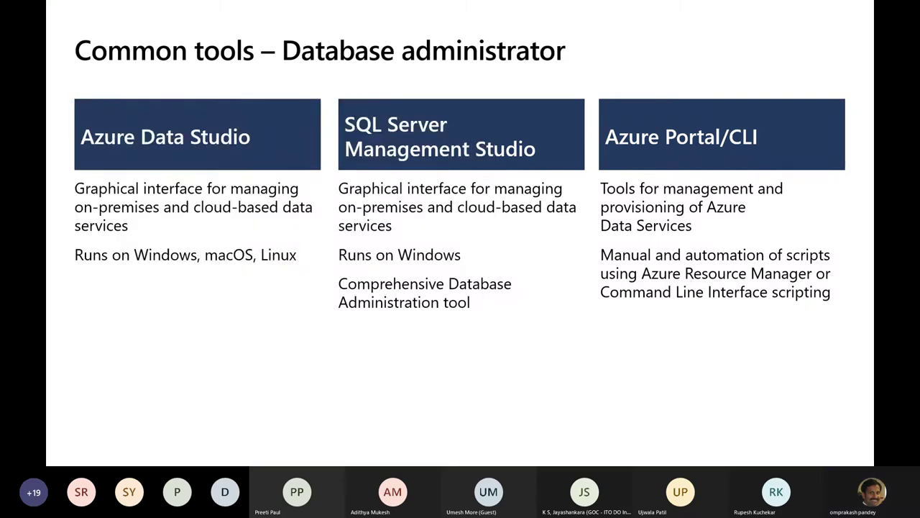
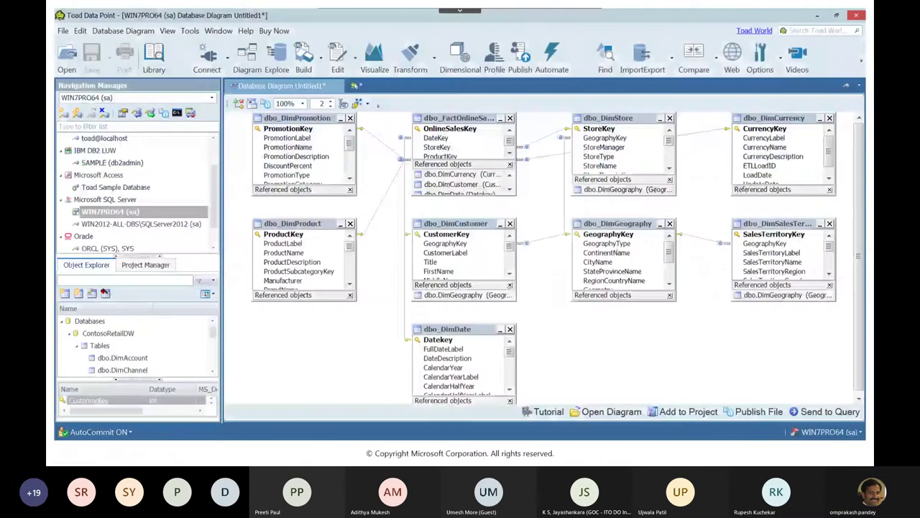
Switch from the Toad Data Point diagram to the Azure portal's datarg resource group.
key("alt+Tab")
key("alt+Tab")
key("alt+Tab")
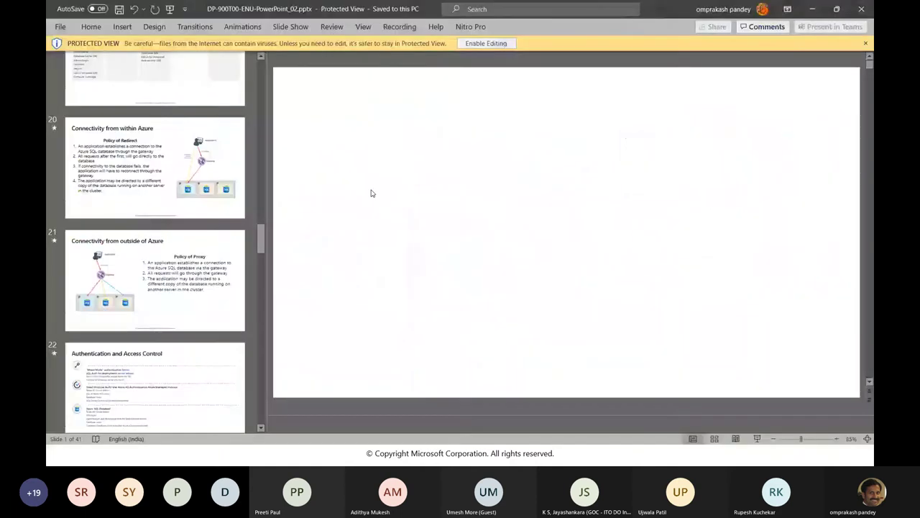
key("alt+Tab")
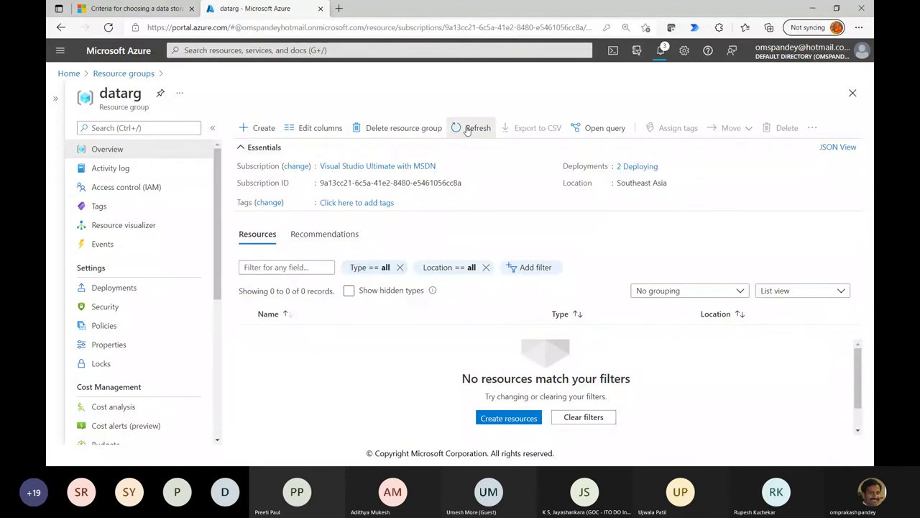
Refresh the datarg resource group, then go through SQL databases to the ompmanishdb overview.
left_click(466, 131)
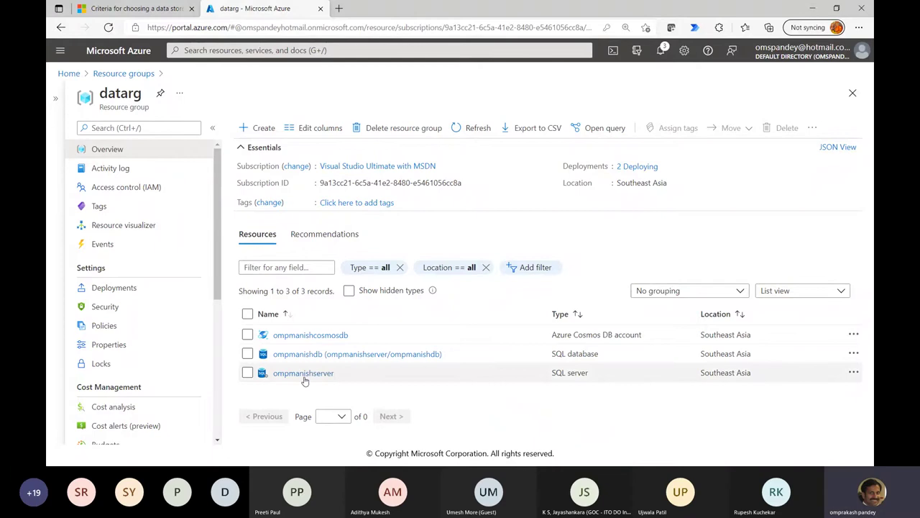
left_click(291, 354)
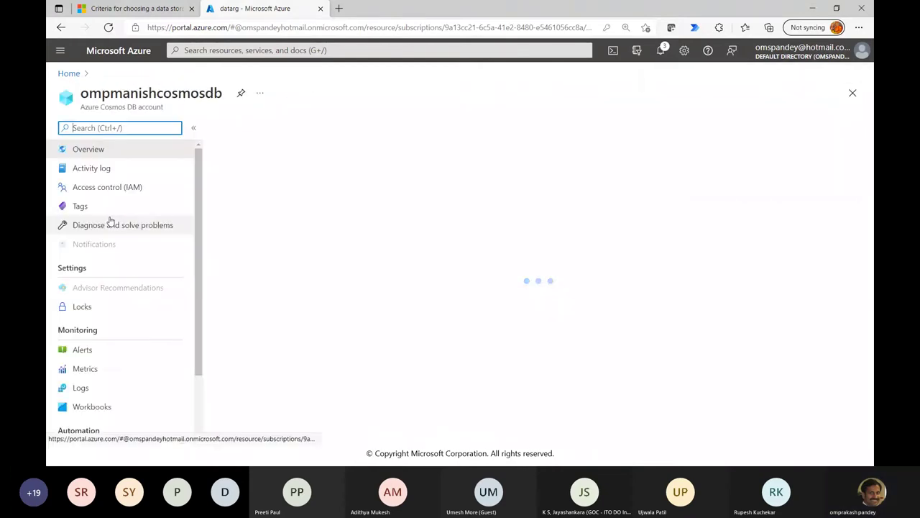
left_click(60, 52)
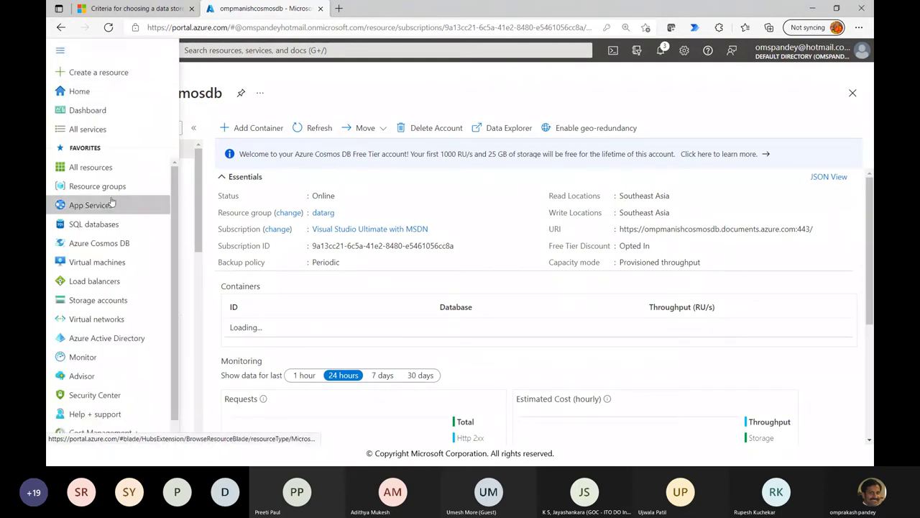
left_click(111, 189)
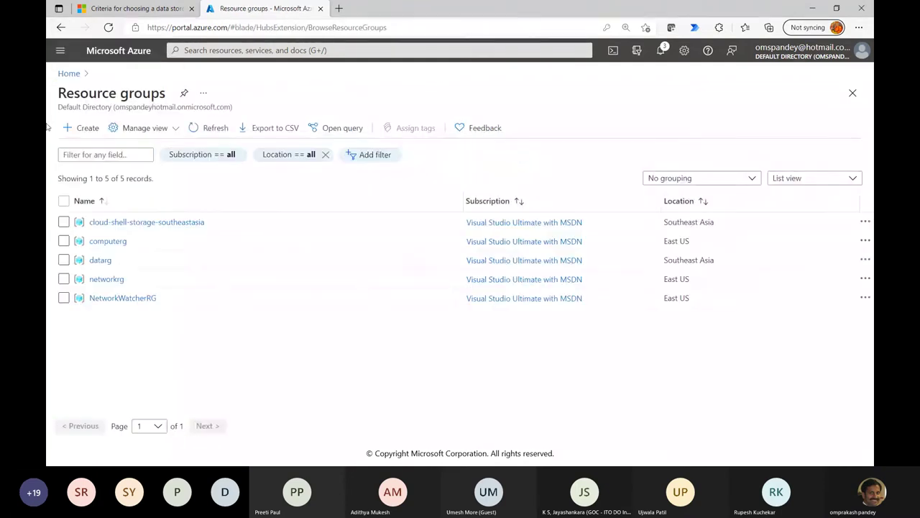
left_click(60, 52)
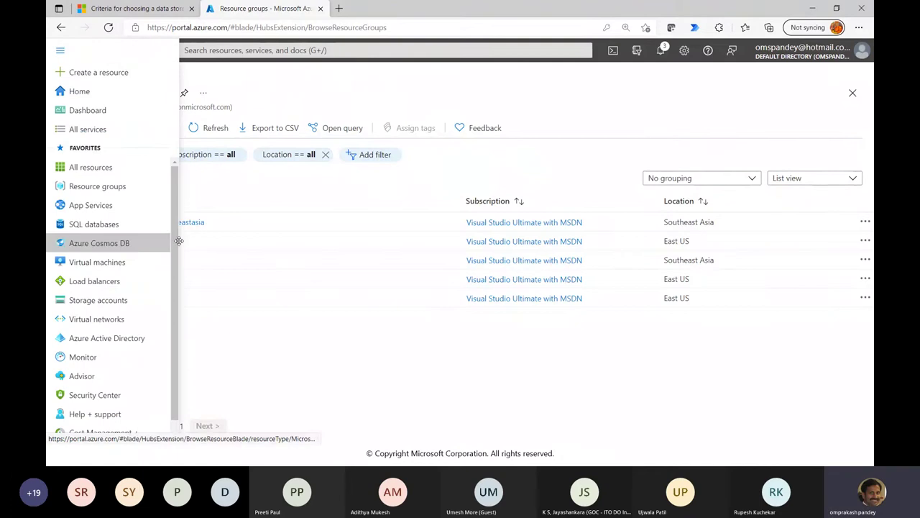
mouse_move(92, 228)
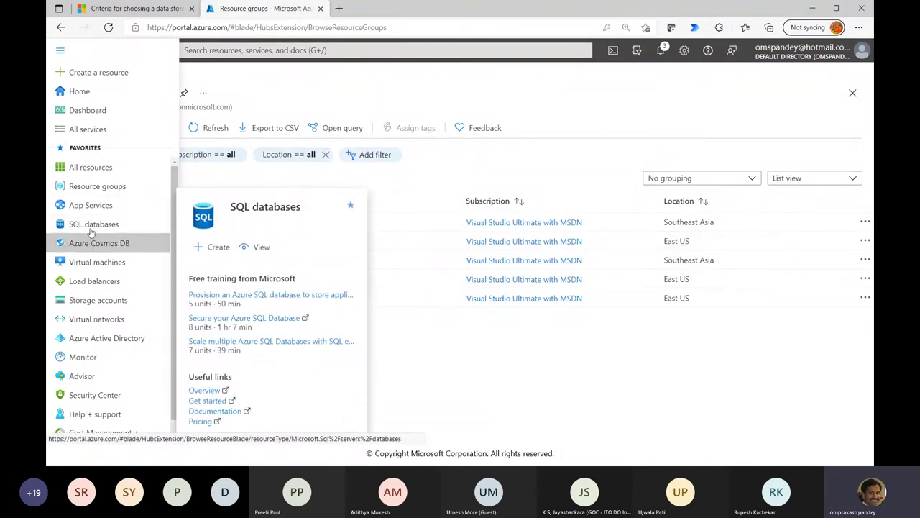
left_click(91, 228)
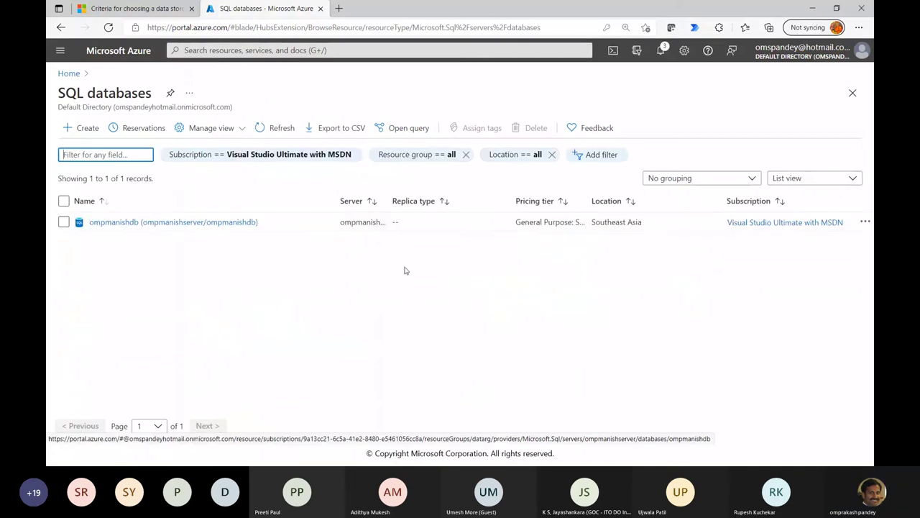
left_click(162, 223)
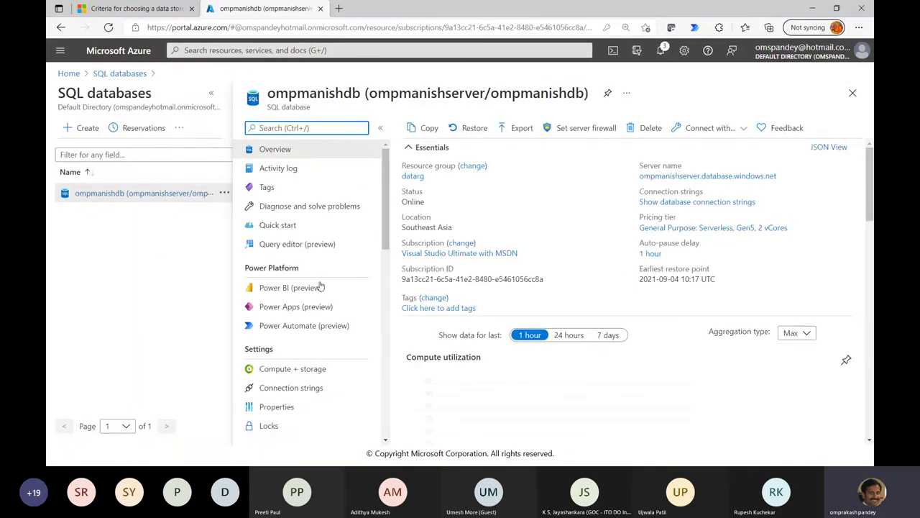
left_click(300, 245)
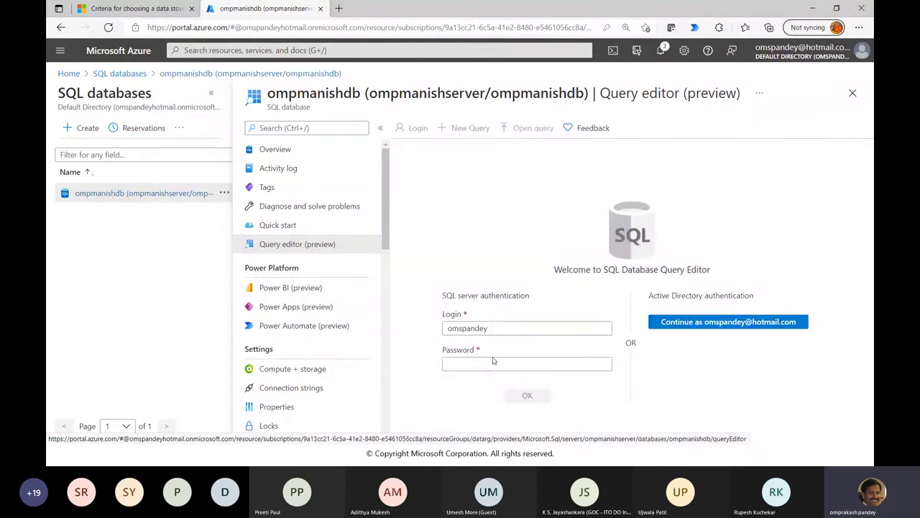
left_click(492, 363)
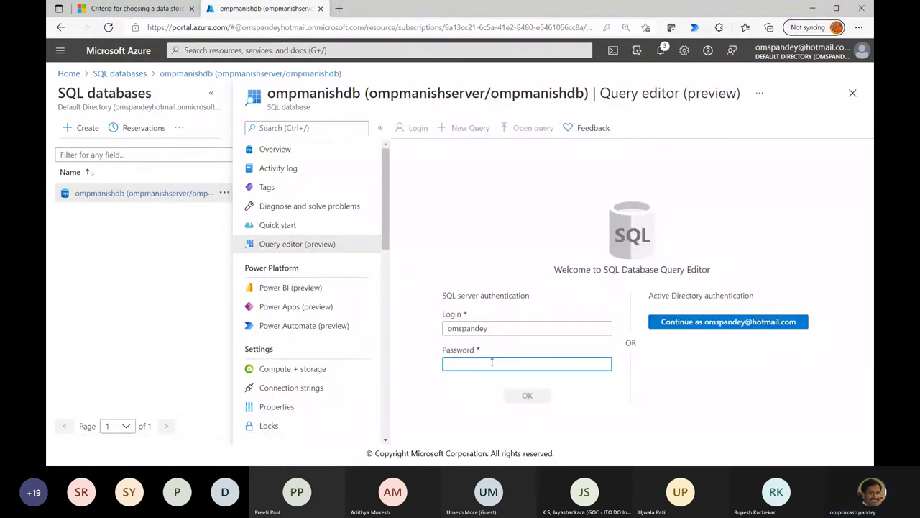
type("**********")
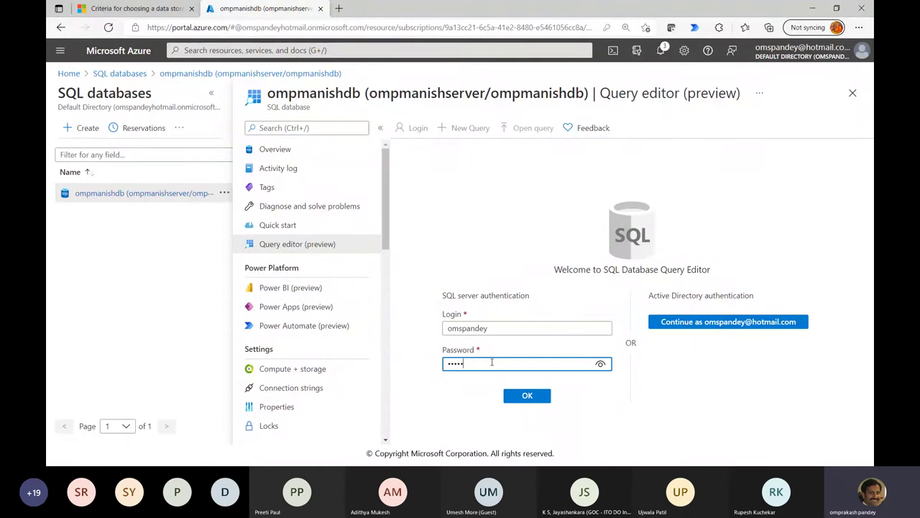
type("***")
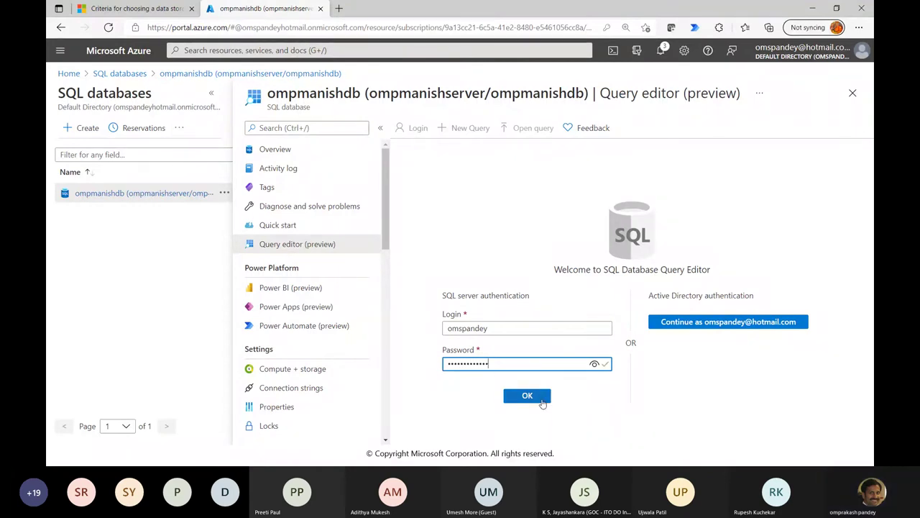
left_click(541, 397)
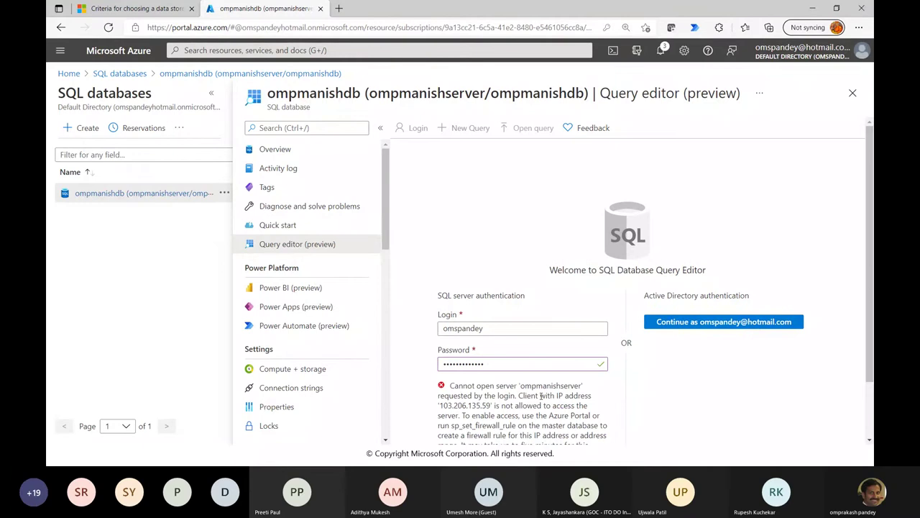
left_click(212, 92)
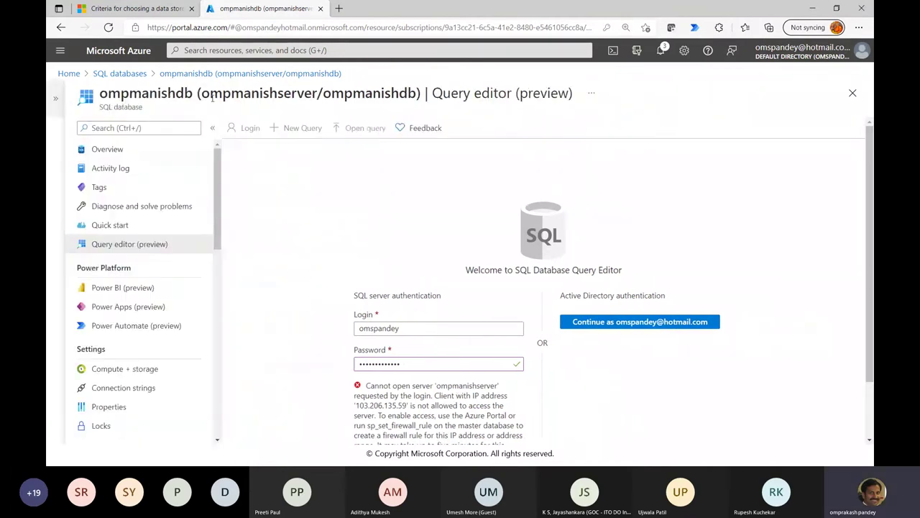
scroll(511, 446, "down", 2)
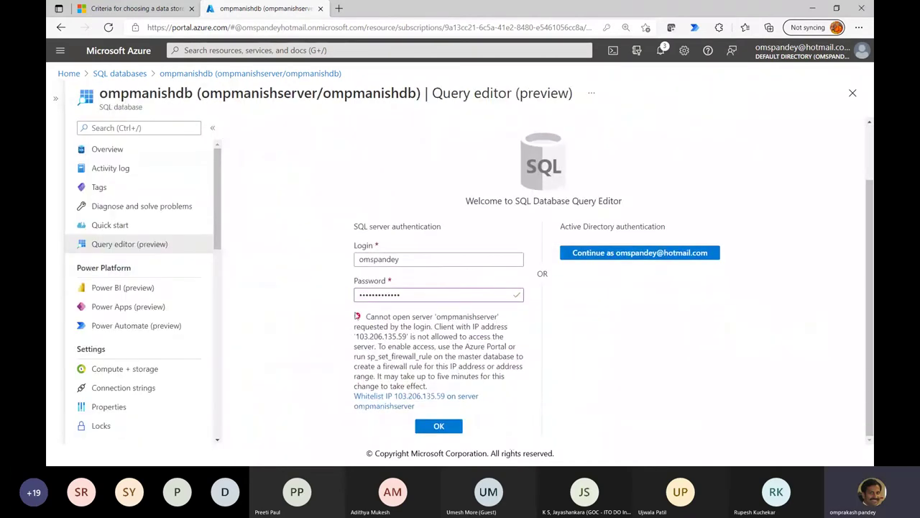
left_click_drag(367, 315, 502, 336)
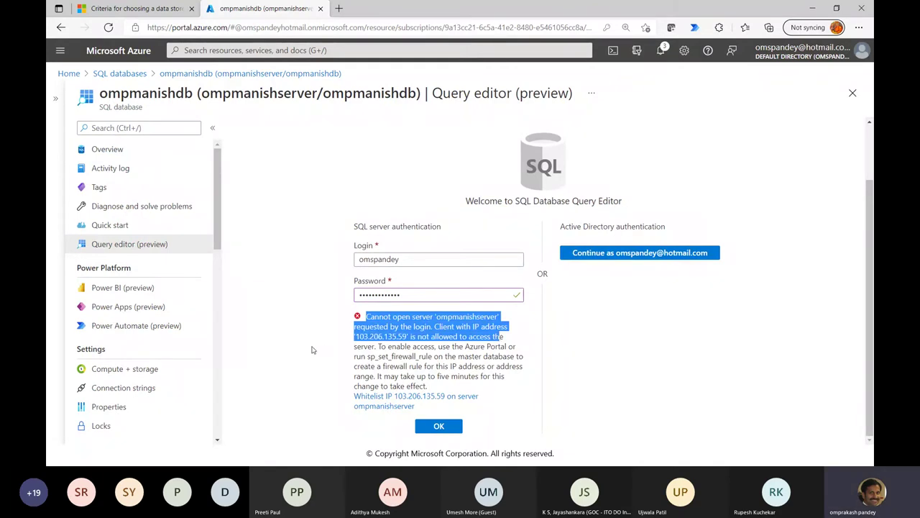
left_click(356, 335)
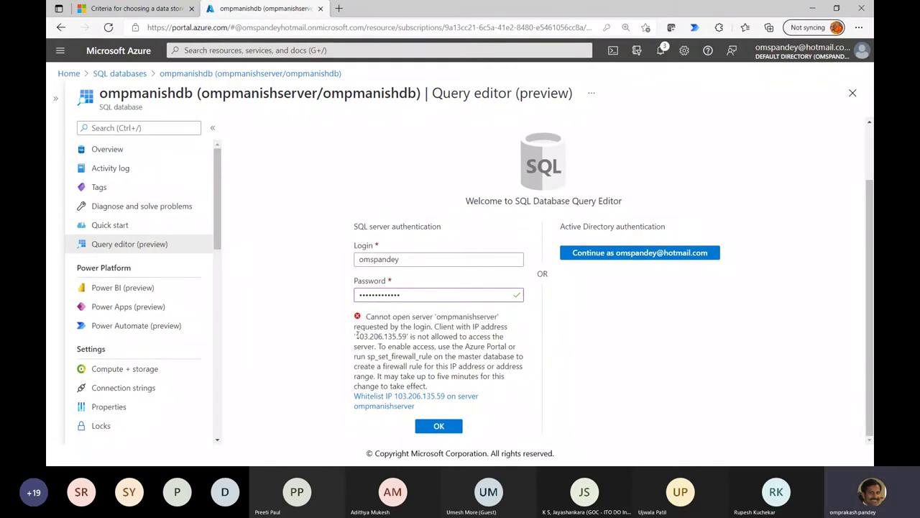
left_click_drag(356, 335, 408, 336)
key("ctrl+c")
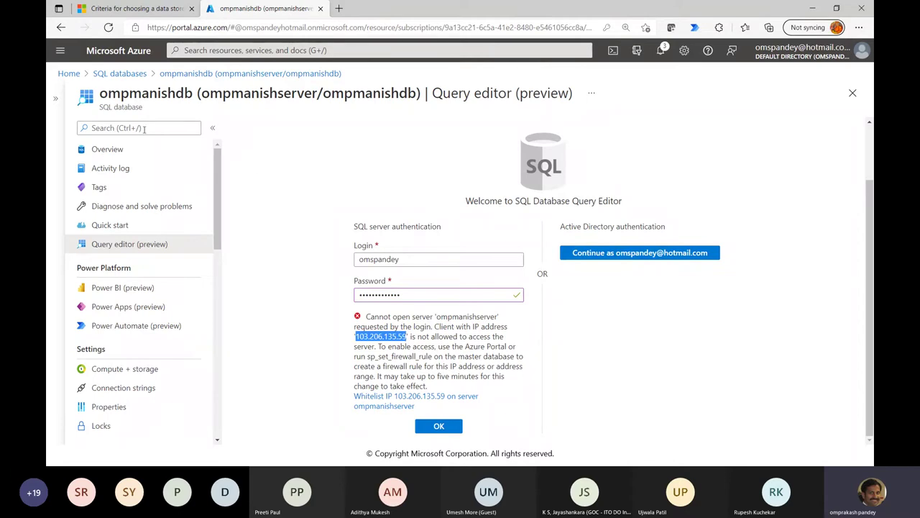
left_click(112, 152)
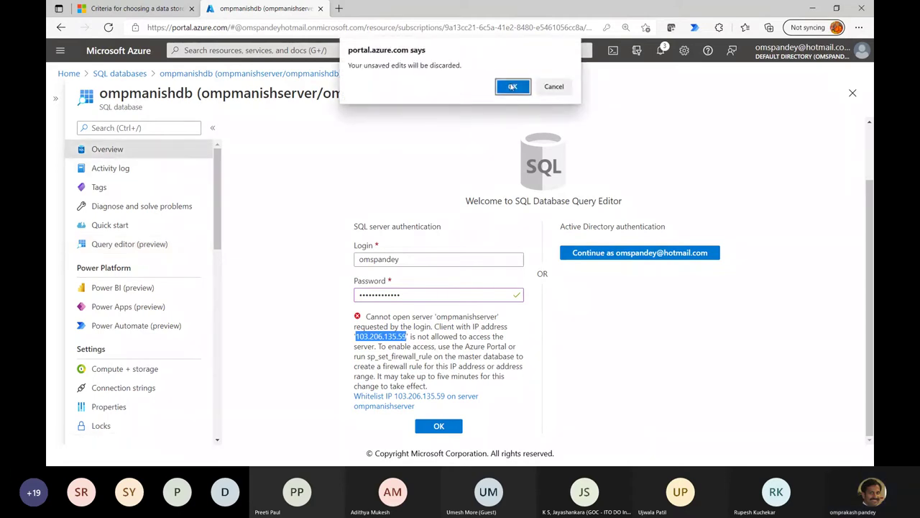
left_click(511, 85)
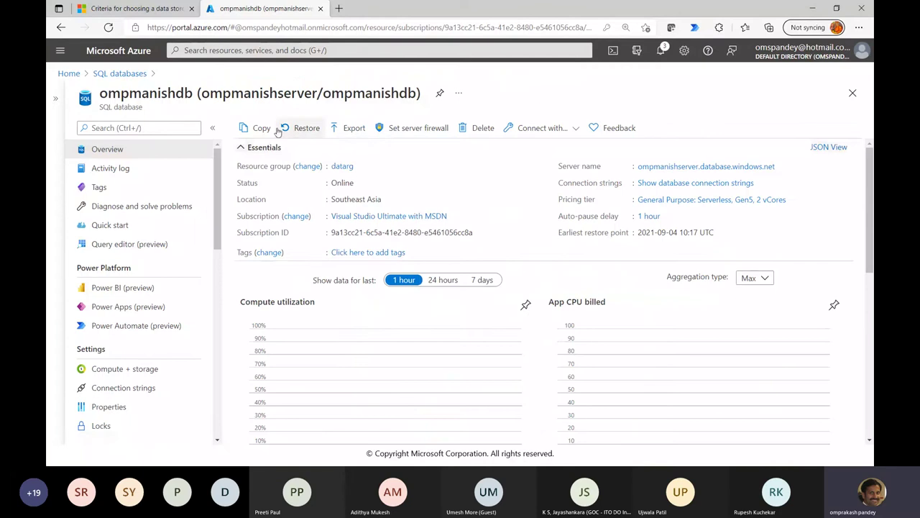
In ompmanishserver's firewall settings, paste the client IP 103.206.135.59 as a new rule's Start IP.
left_click(413, 129)
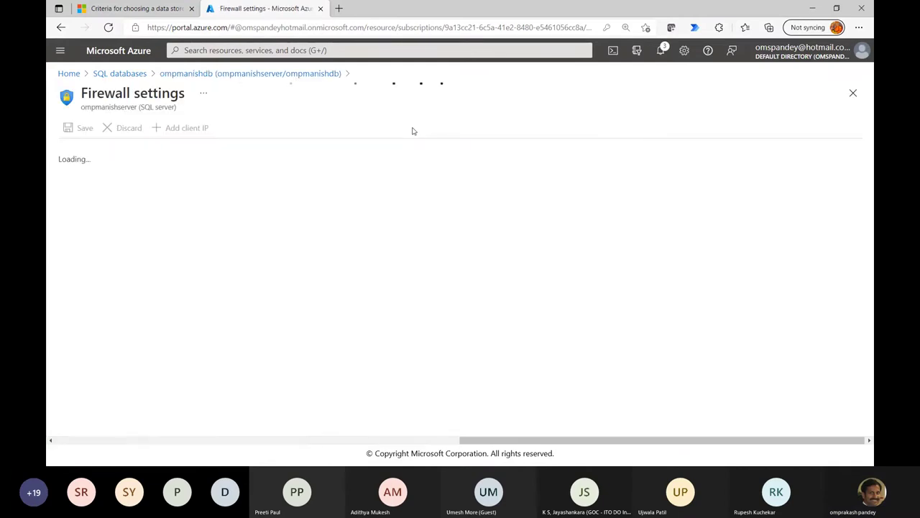
left_click(182, 368)
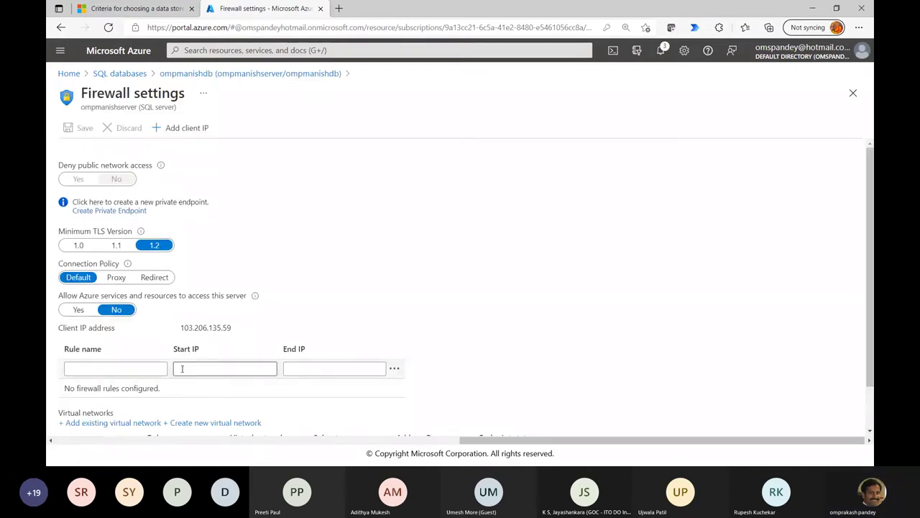
scroll(182, 369, "down", 1)
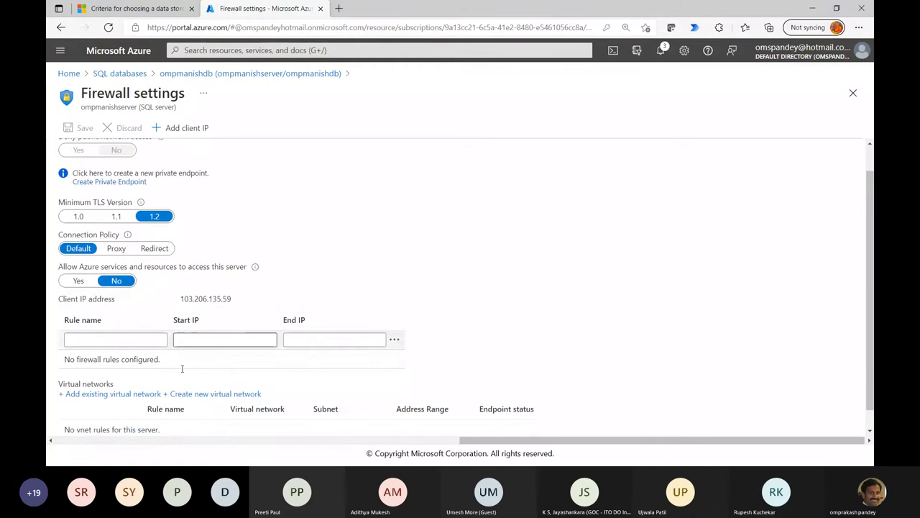
scroll(182, 368, "down", 1)
left_click(228, 324)
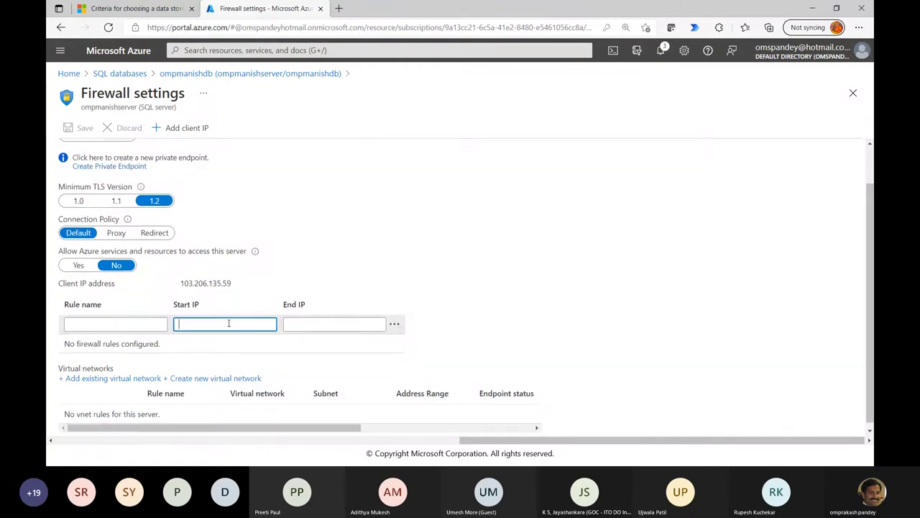
left_click(228, 324)
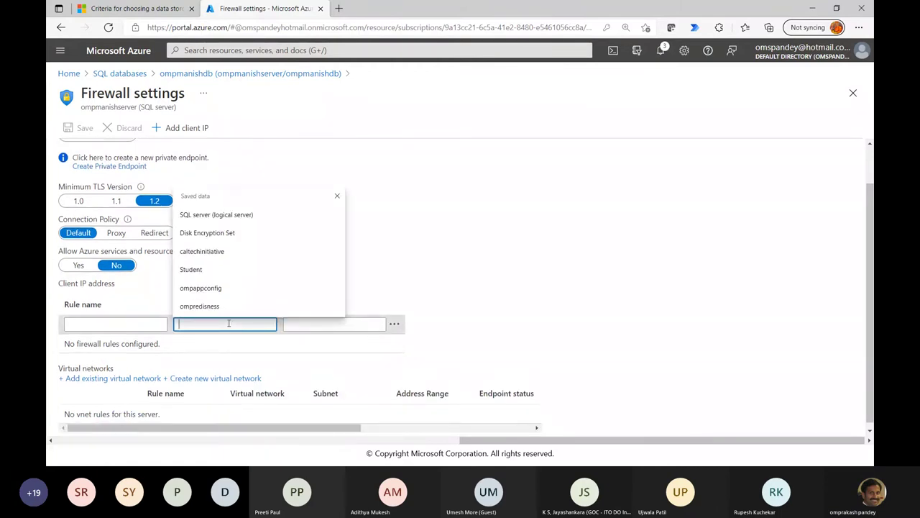
key("ctrl+v")
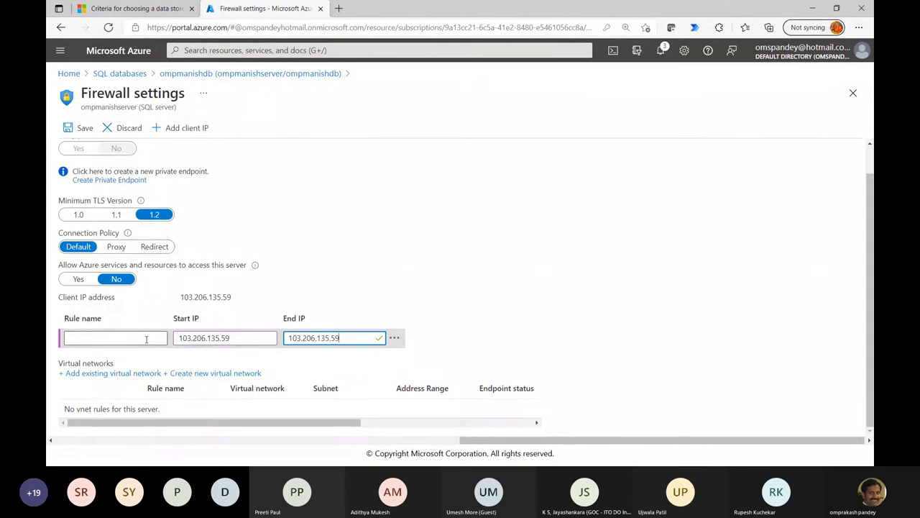
Name the firewall rule Rule1, save it, and return to the SQL databases list.
left_click(146, 338)
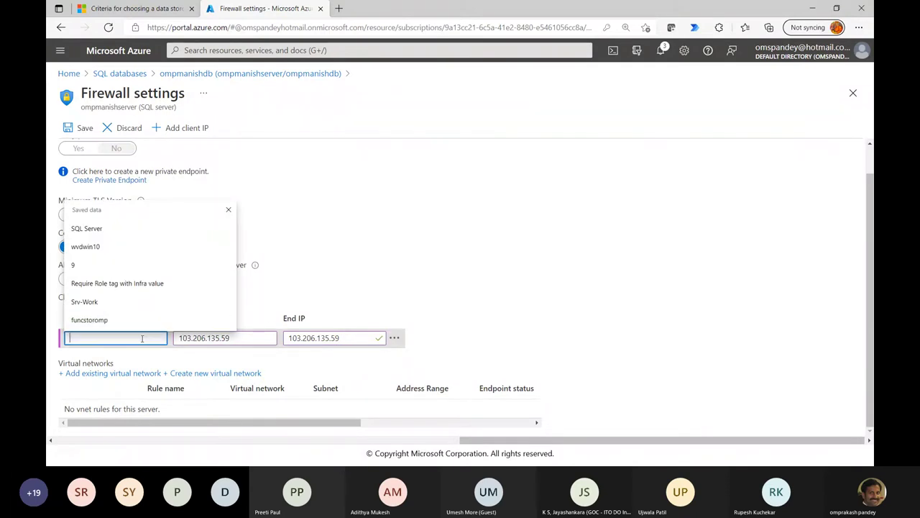
type("Rule")
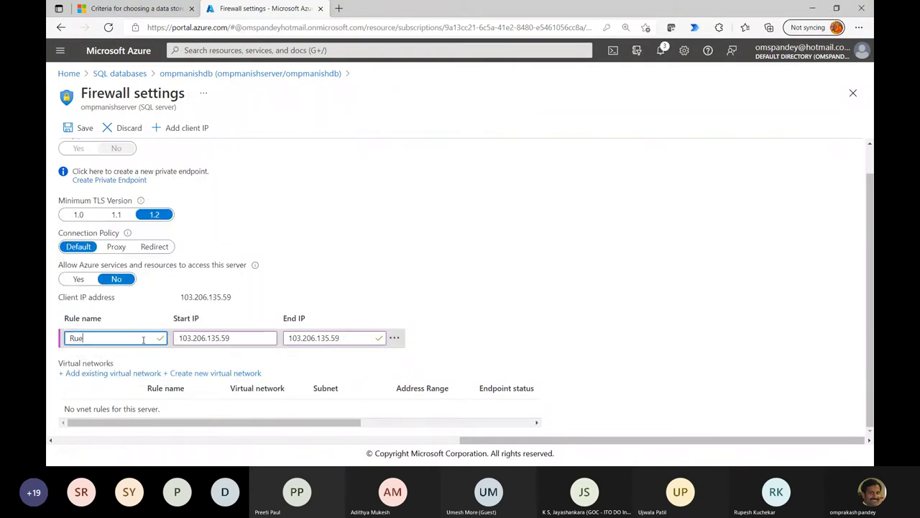
type("1")
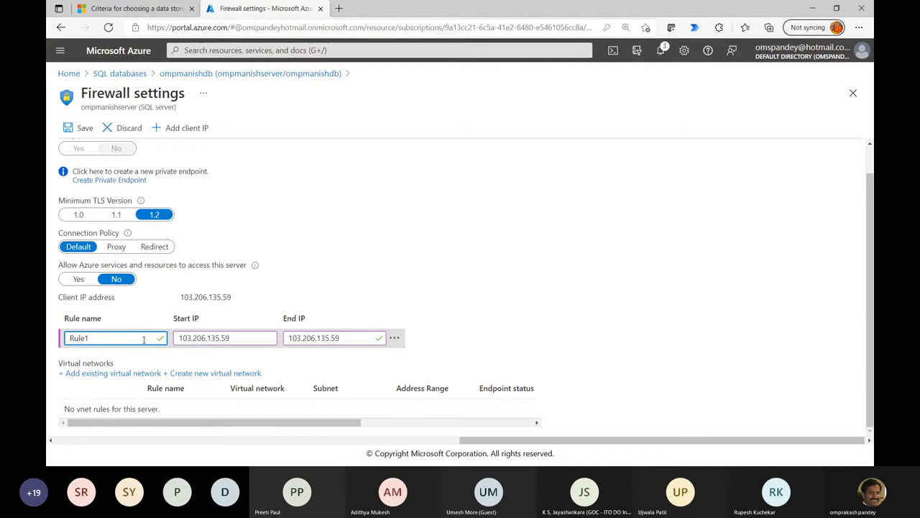
left_click(84, 128)
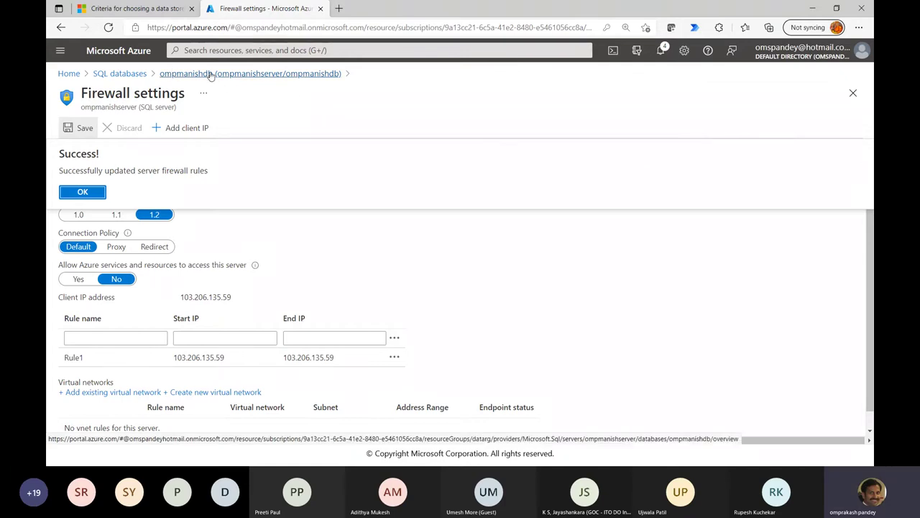
left_click(134, 75)
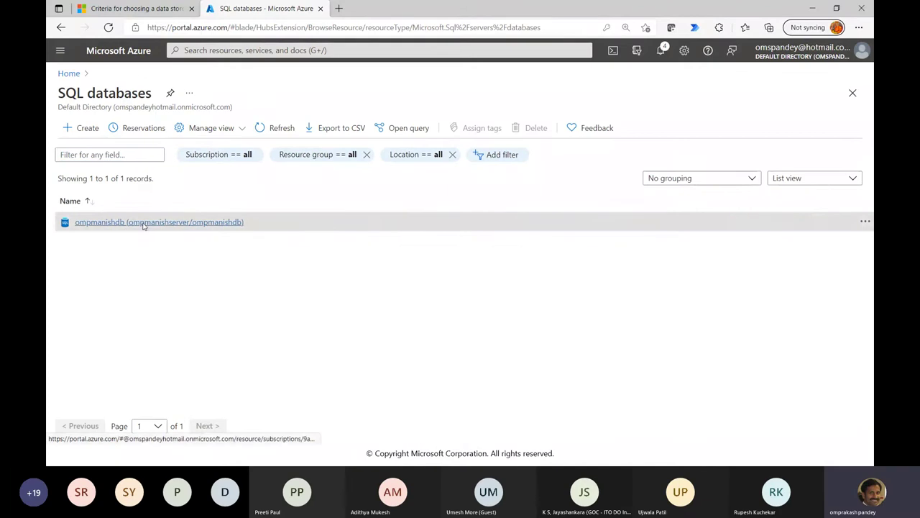
Sign in to ompmanishdb's Query editor (preview) with the SQL password.
left_click(142, 222)
left_click(295, 244)
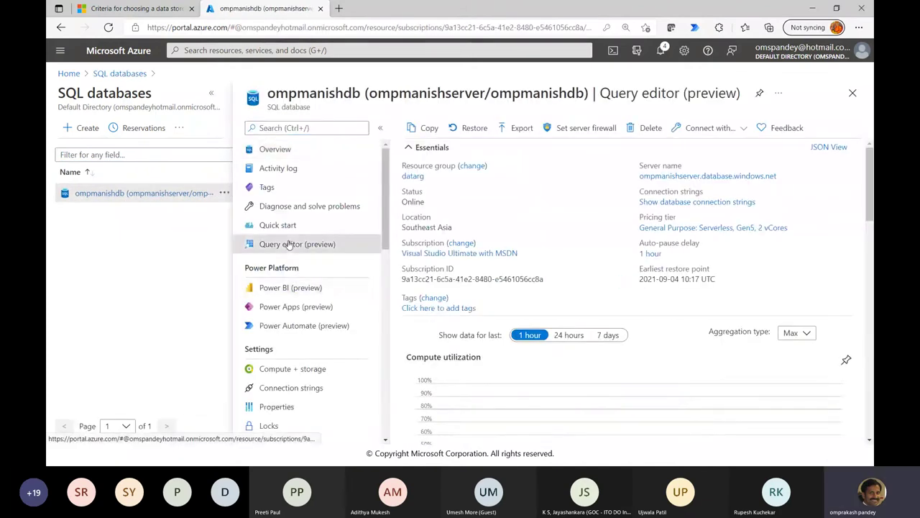
left_click(465, 363)
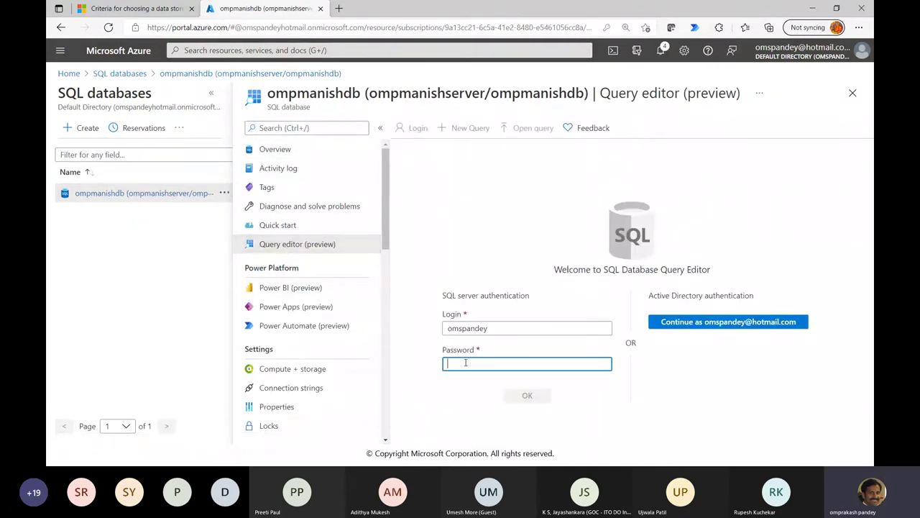
type("********")
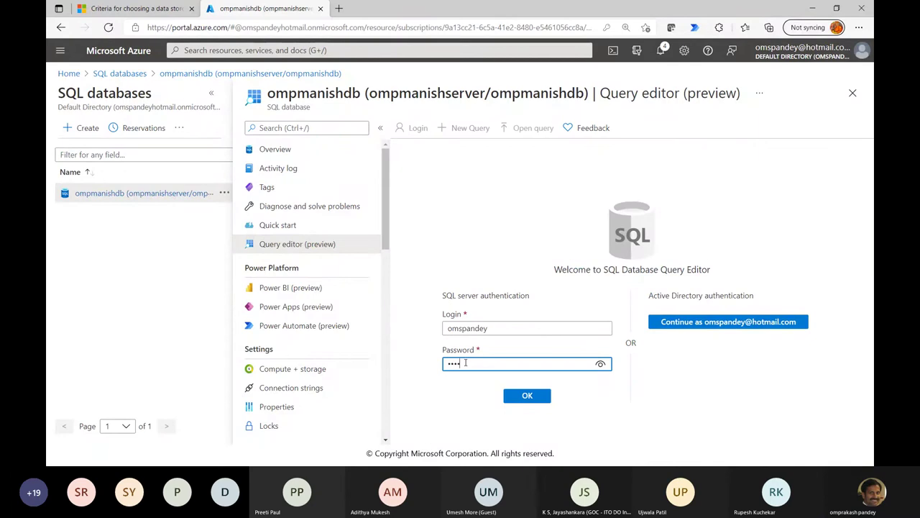
type("*****")
left_click(527, 396)
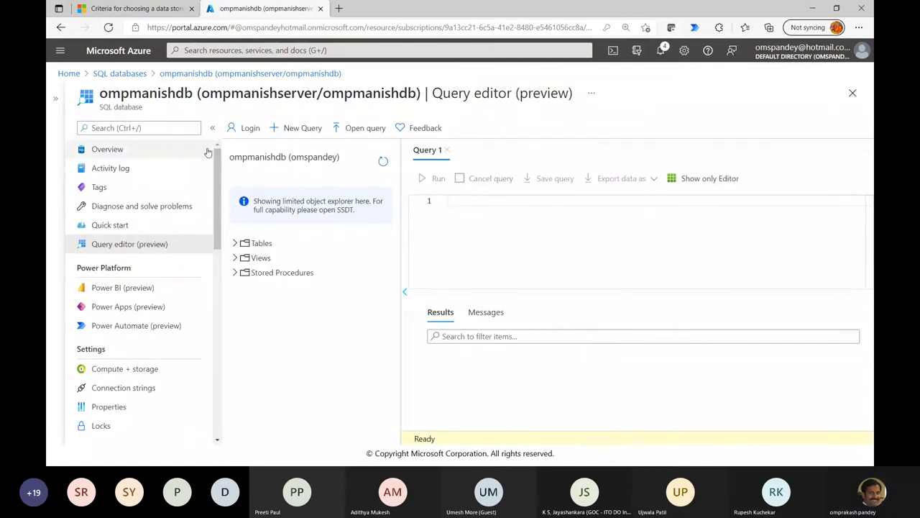
Expand Tables, Views and sys.database_firewall_rules to show its six columns.
left_click(212, 127)
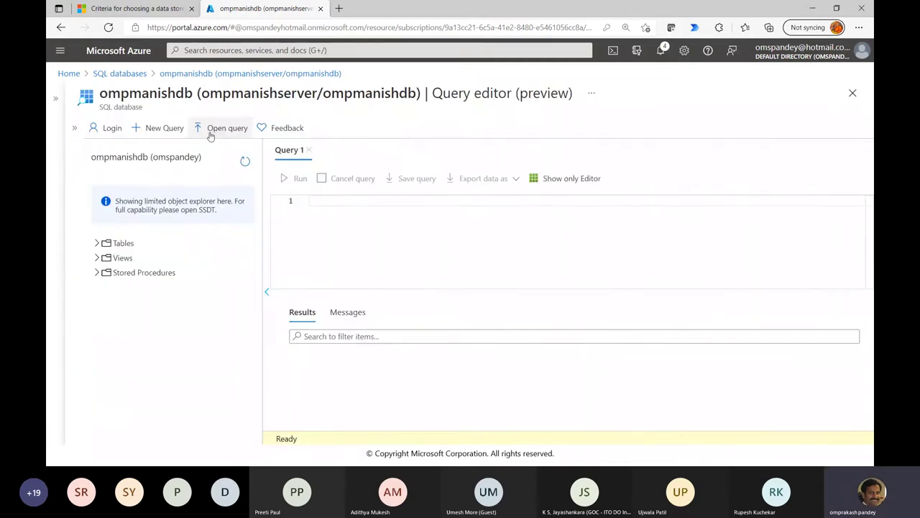
left_click(97, 243)
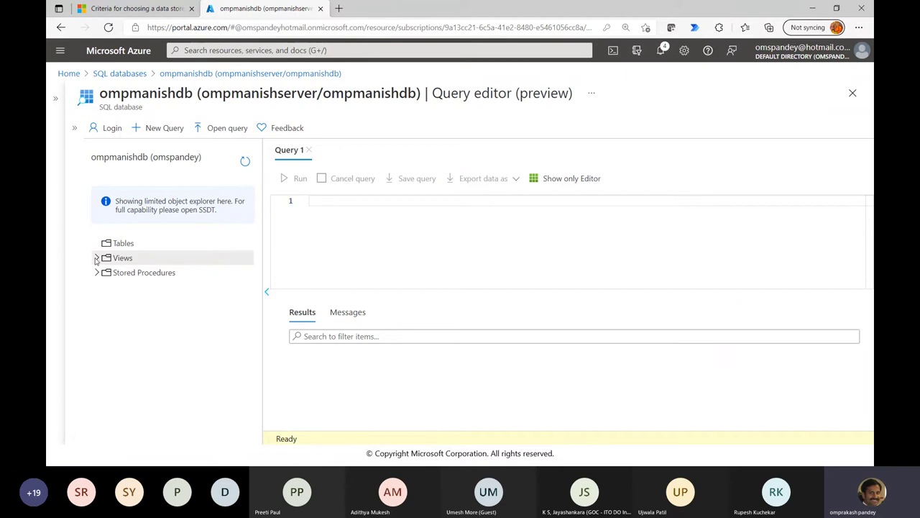
left_click(97, 258)
left_click(107, 274)
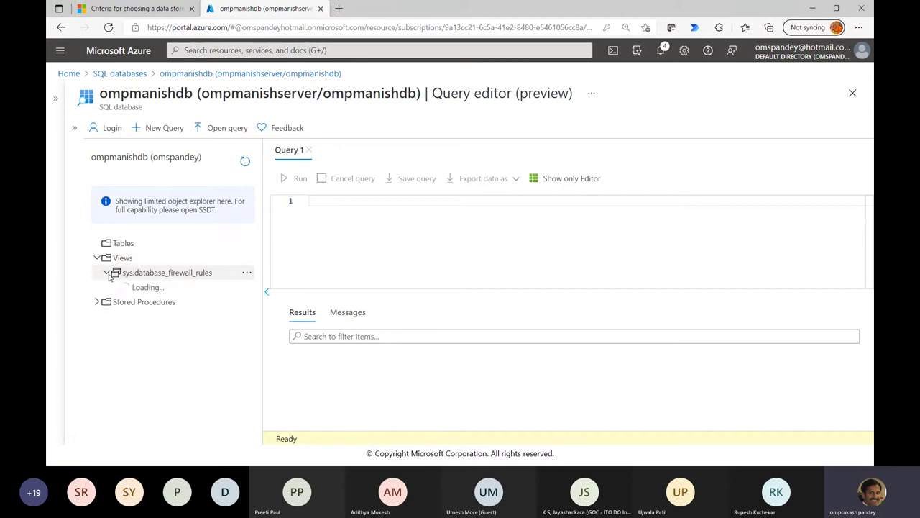
left_click(96, 375)
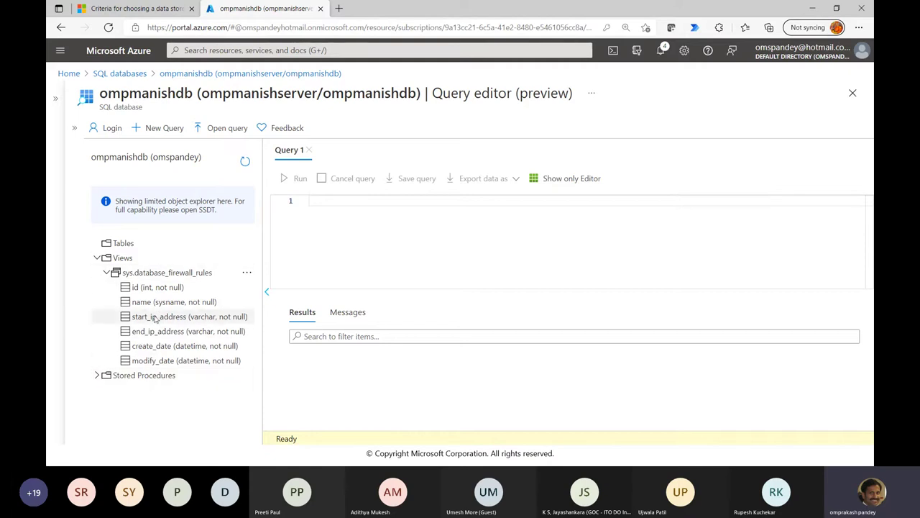
left_click(124, 243)
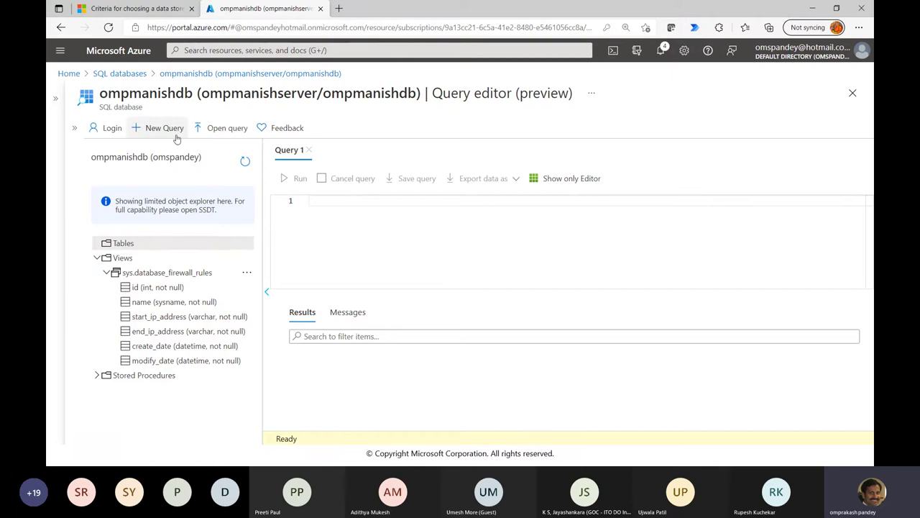
Discard the unsaved query edits and start a new SQL database named ompsampledb.
left_click(127, 74)
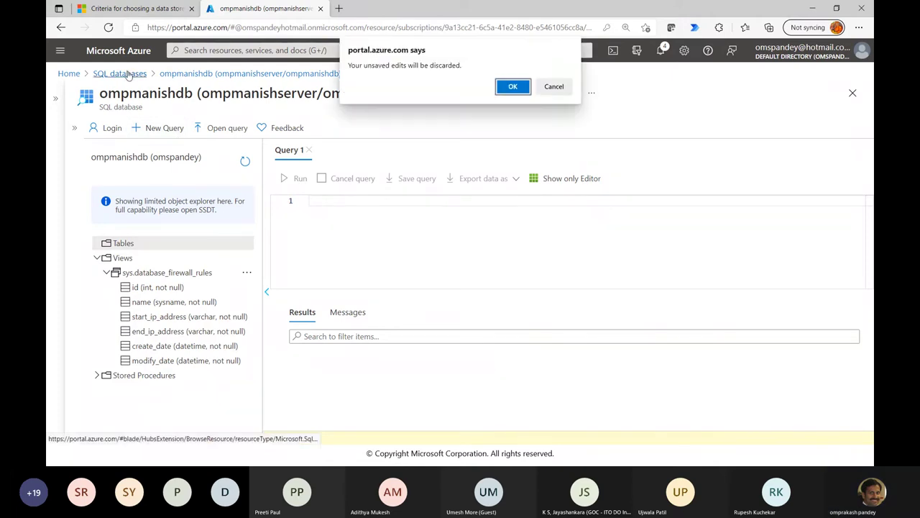
left_click(522, 87)
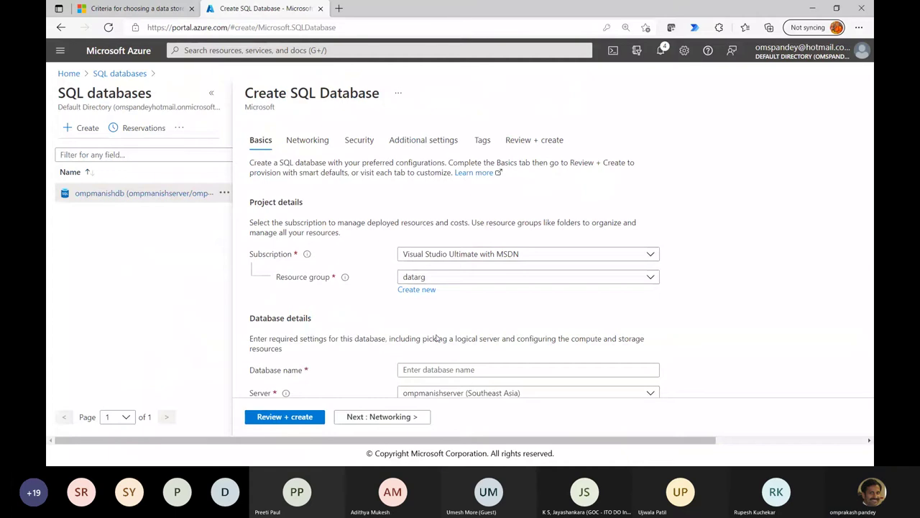
scroll(436, 338, "down", 2)
left_click(415, 244)
type("ompsa")
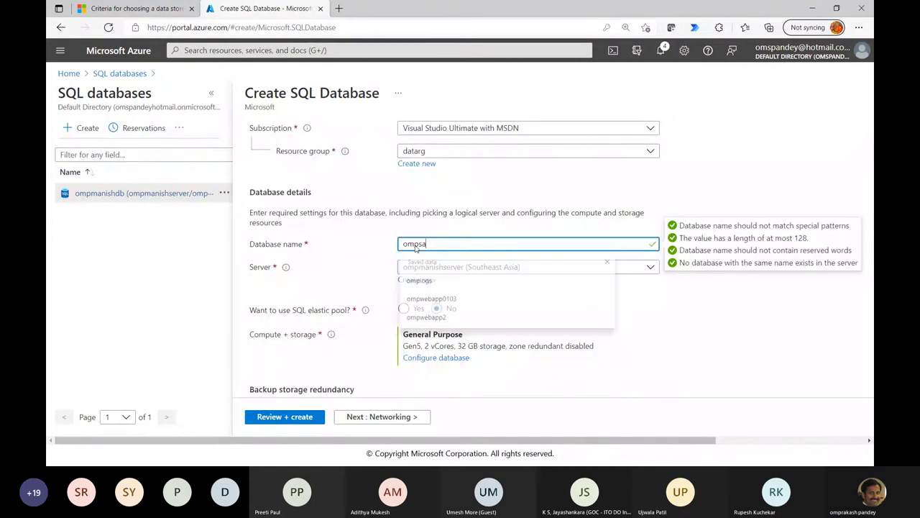
type("mpledb")
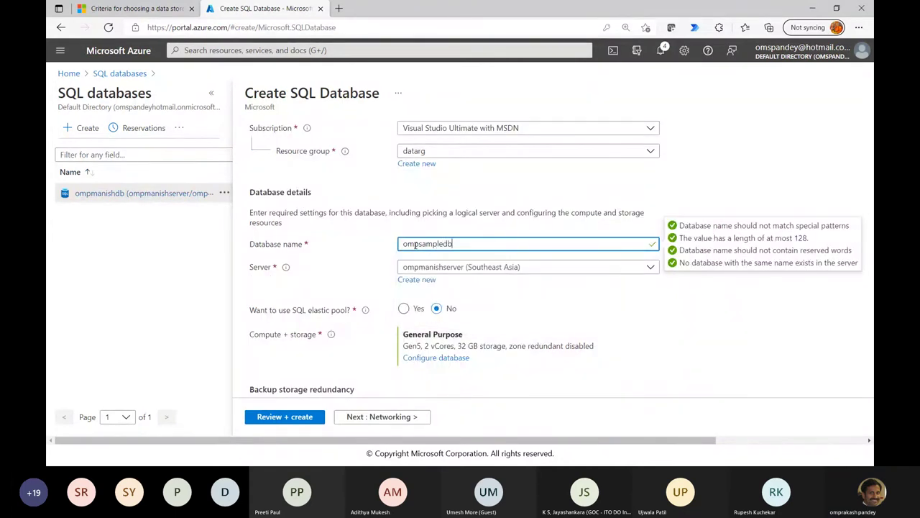
Choose locally-redundant backup storage, allow the current client IP, and reach the Security page.
scroll(478, 317, "down", 3)
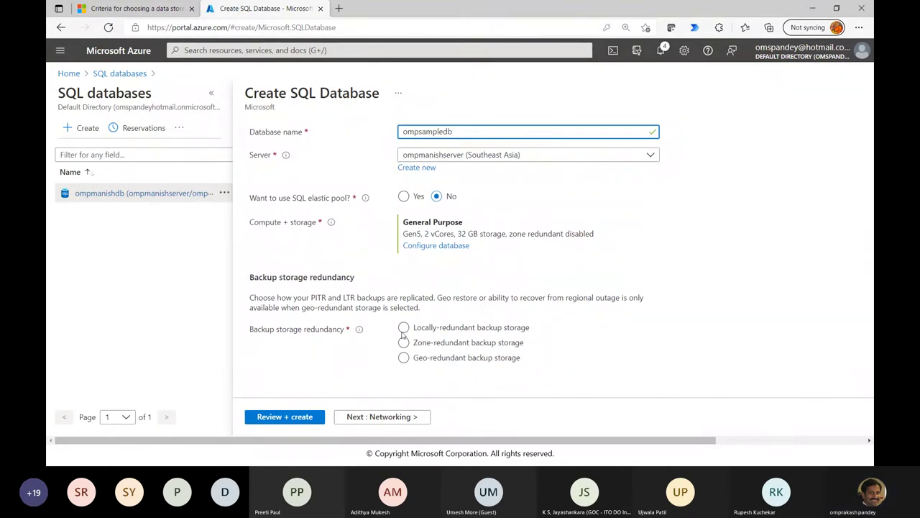
left_click(404, 327)
left_click(397, 417)
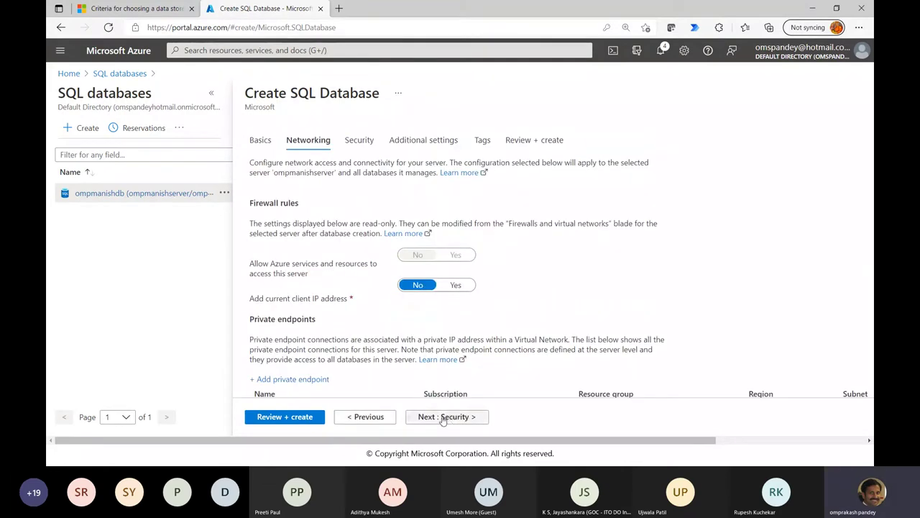
scroll(322, 306, "down", 2)
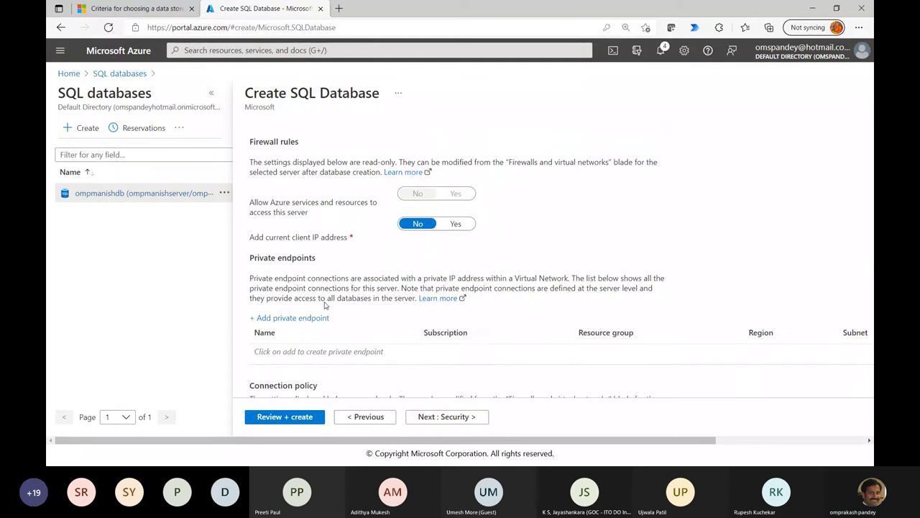
left_click(467, 202)
scroll(471, 338, "down", 3)
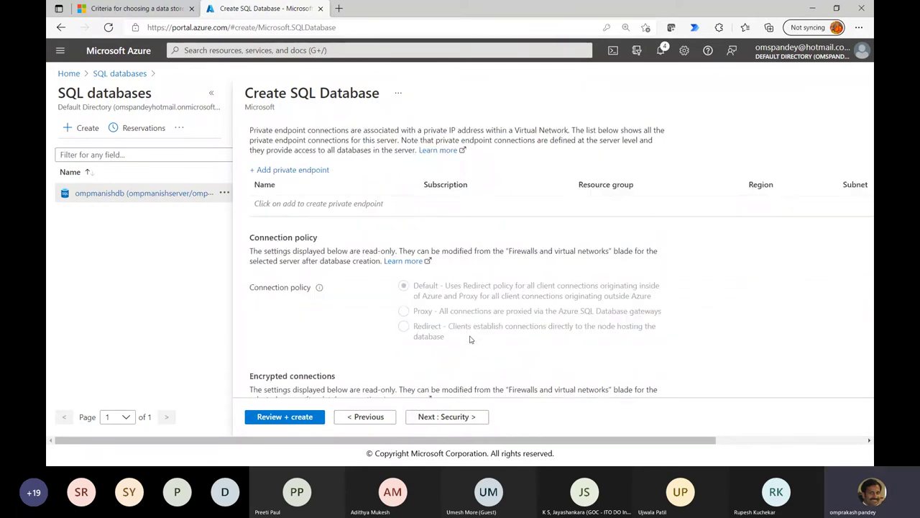
left_click(458, 417)
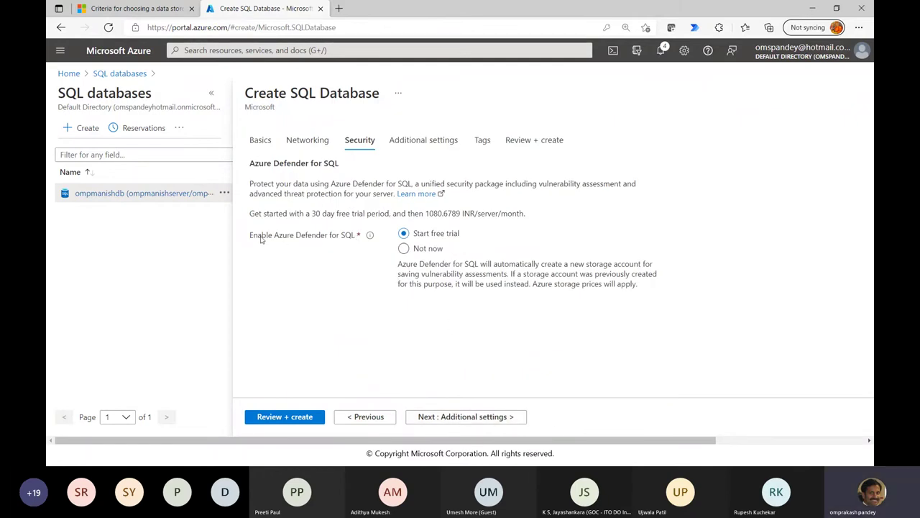
Decline Azure Defender for SQL, populate with sample data, and create ompsampledb from the review.
left_click_drag(252, 236, 357, 235)
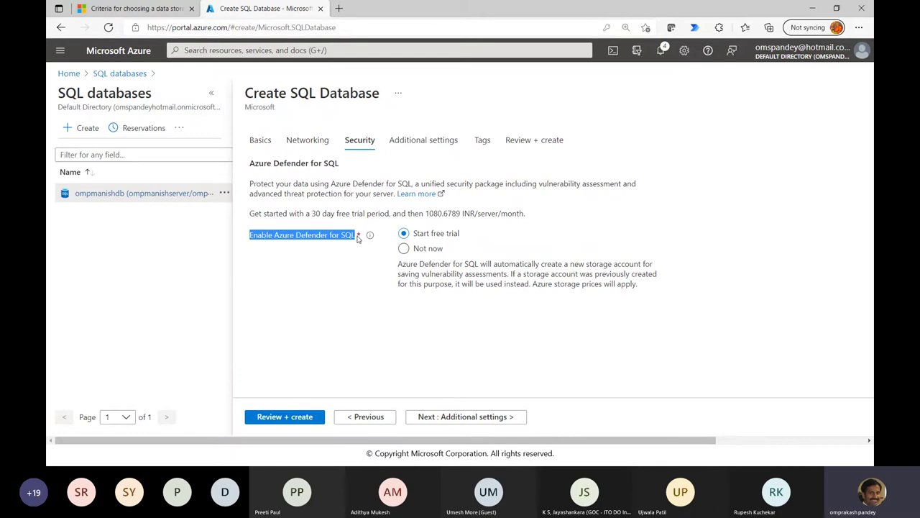
left_click(432, 248)
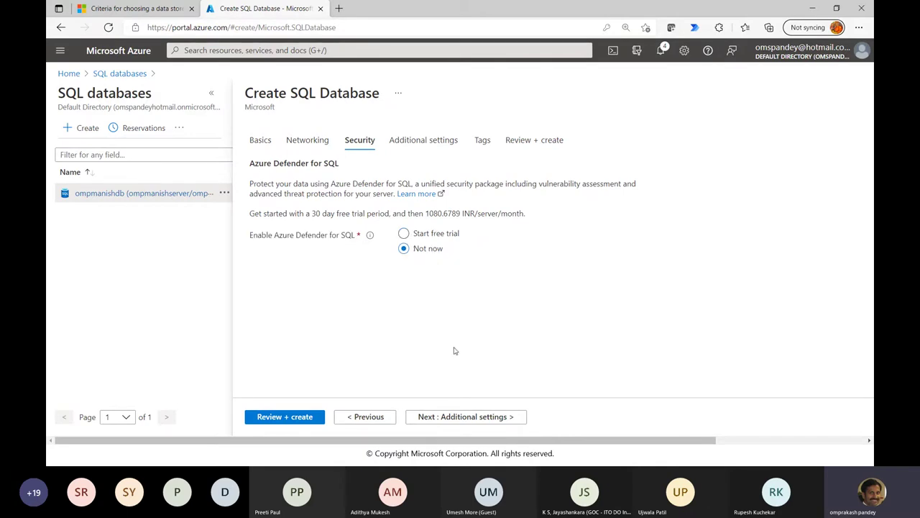
left_click(462, 420)
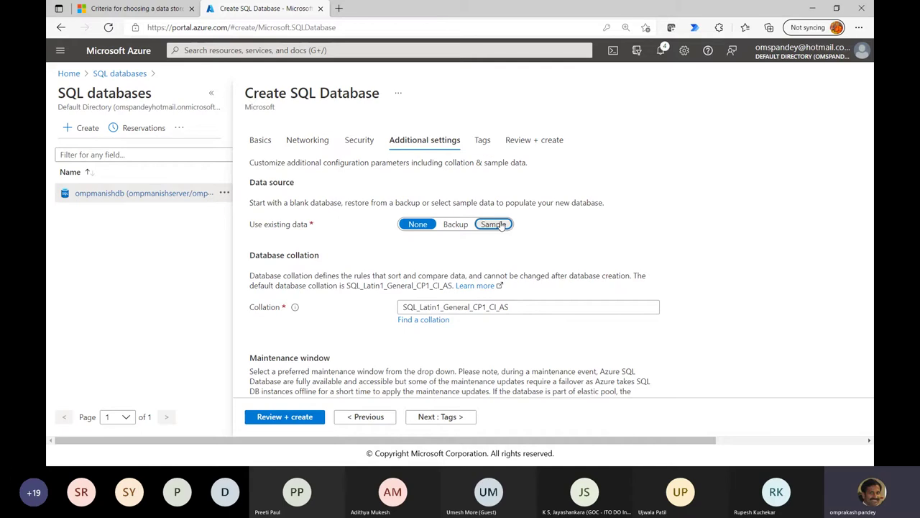
left_click(501, 225)
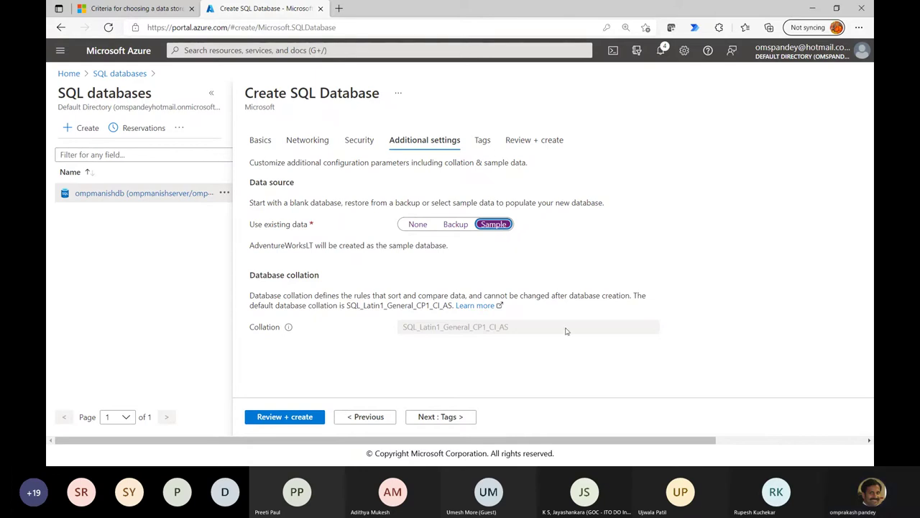
left_click(307, 420)
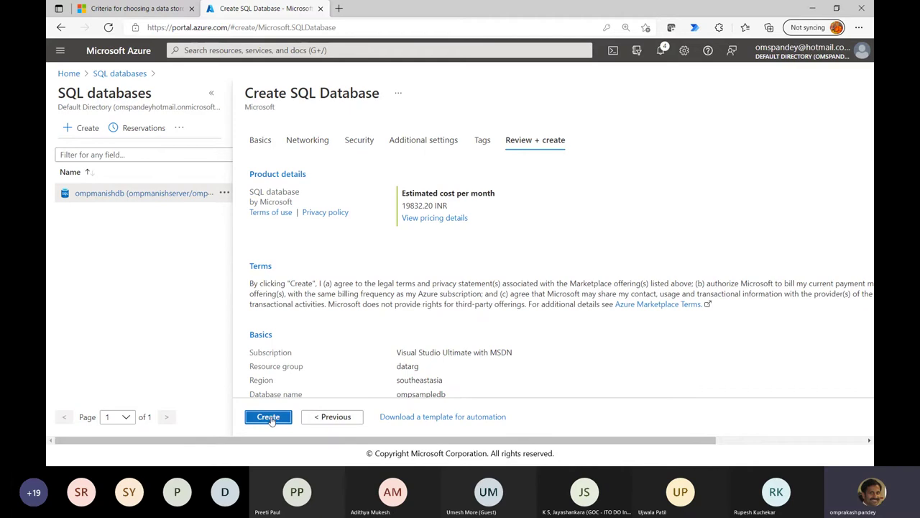
left_click(268, 418)
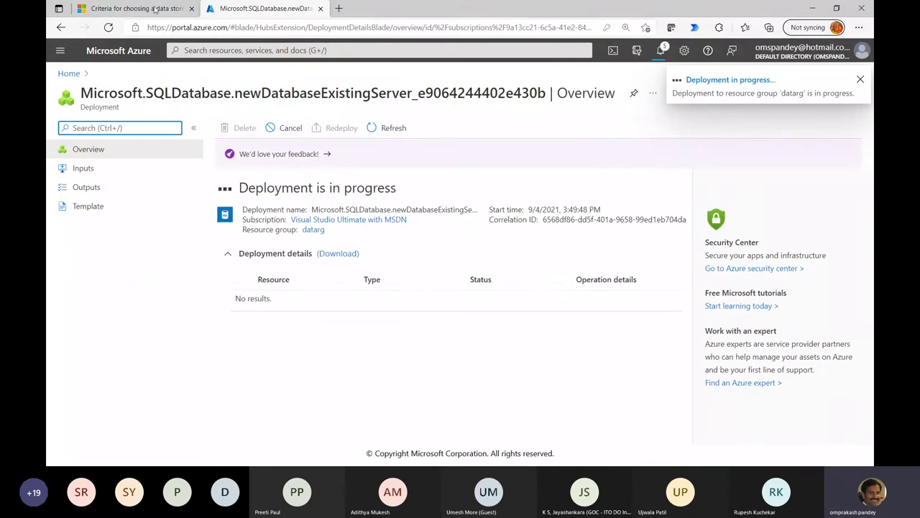
From the ompmanishdb overview, copy the server name ompmanishserver.database.windows.net.
left_click(60, 51)
left_click(76, 226)
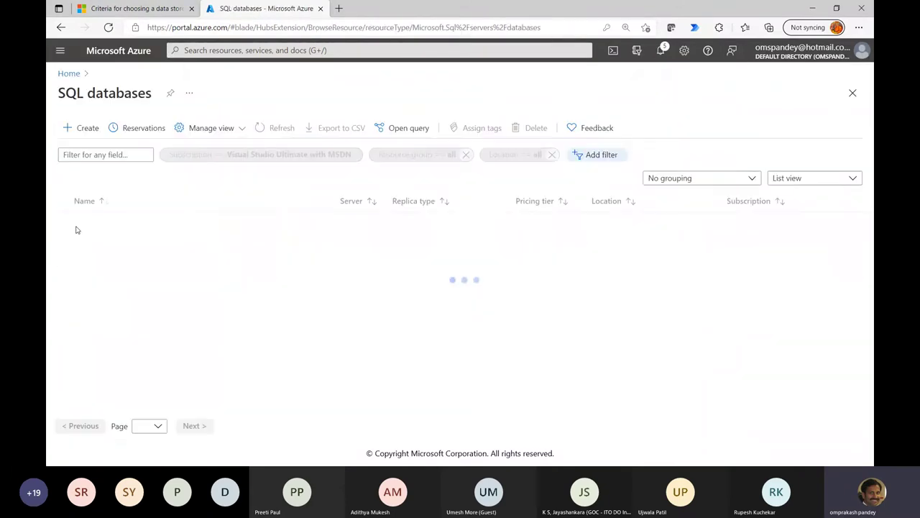
left_click(175, 223)
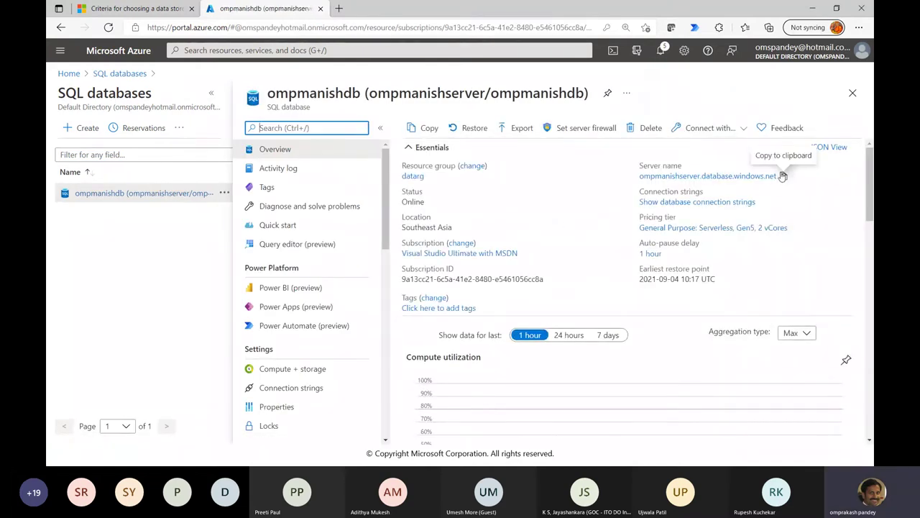
left_click(783, 175)
left_click(784, 177)
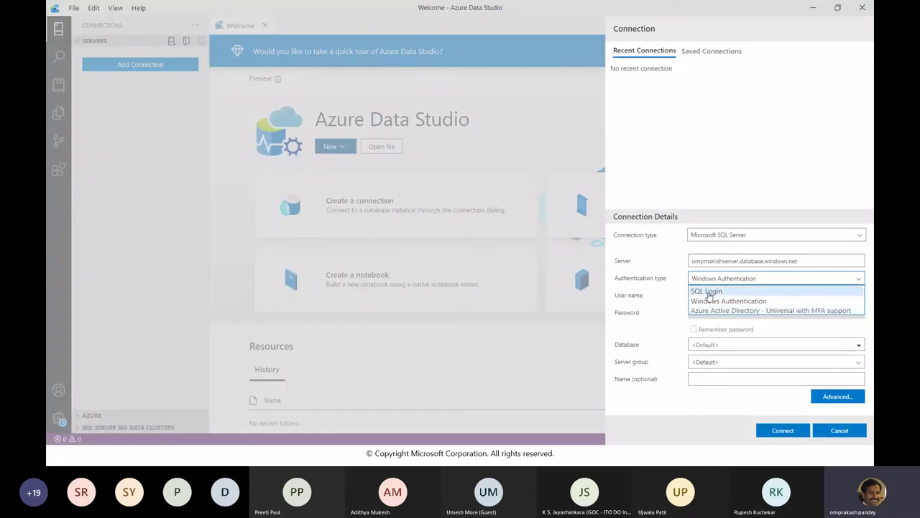
Set authentication to SQL Login and enter the user name and password.
left_click(707, 290)
left_click(709, 293)
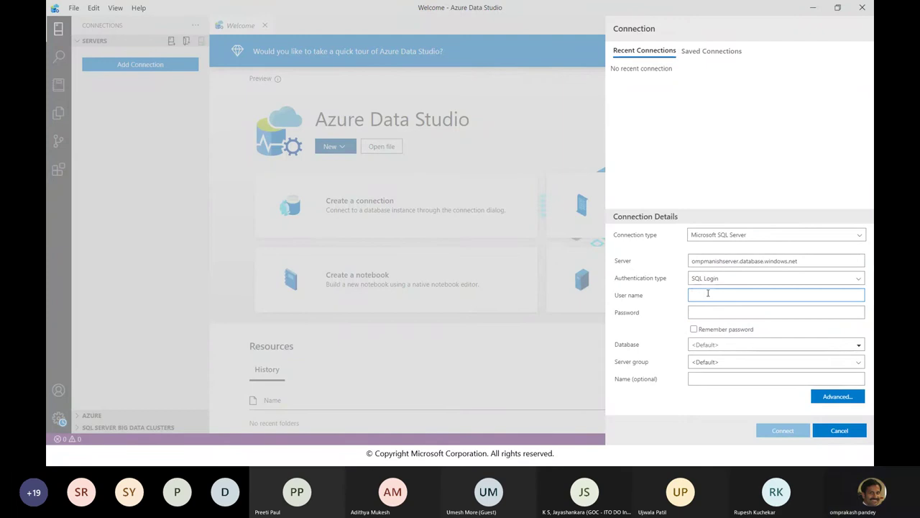
type("cmspandey")
key("Tab")
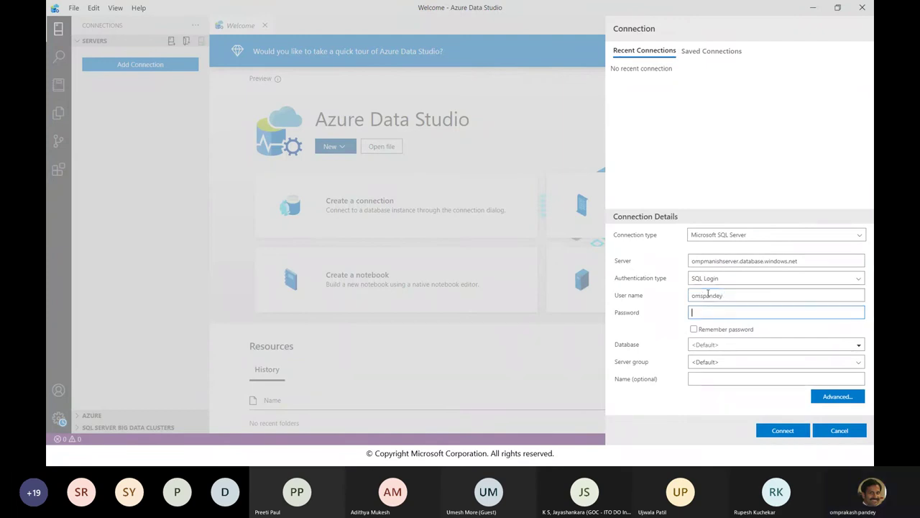
type("••••")
Select the ompsampledb database, keep the default server group, and connect.
left_click(706, 348)
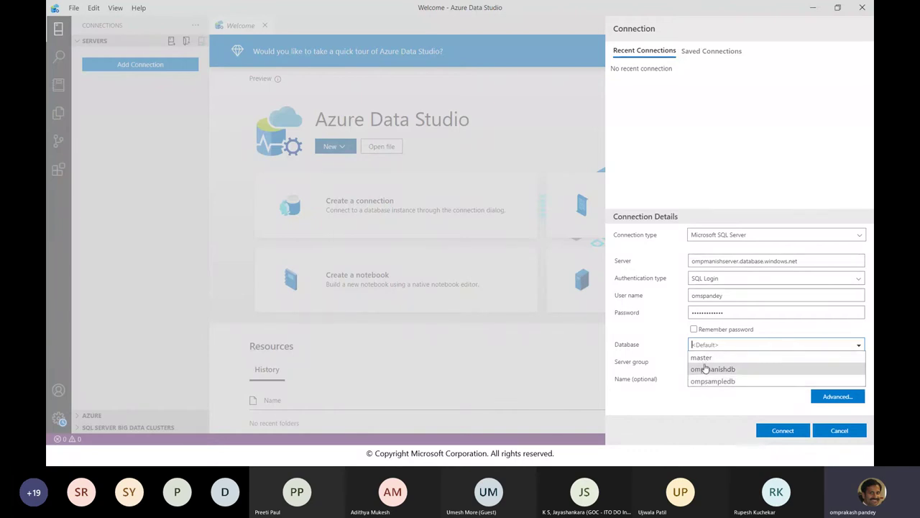
left_click(708, 381)
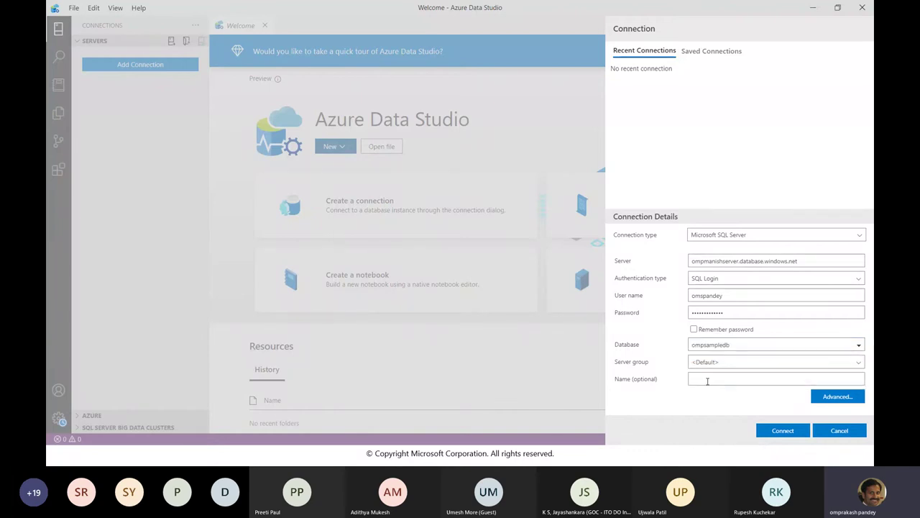
left_click(749, 365)
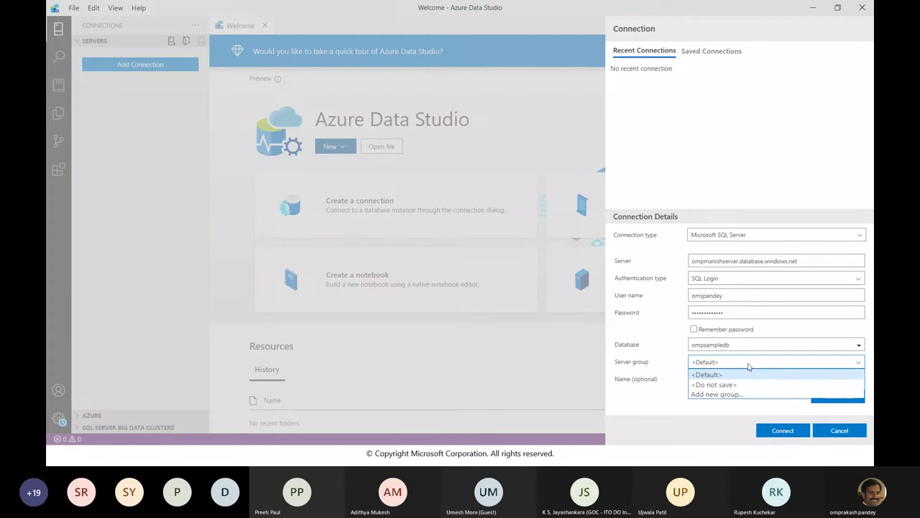
left_click(666, 353)
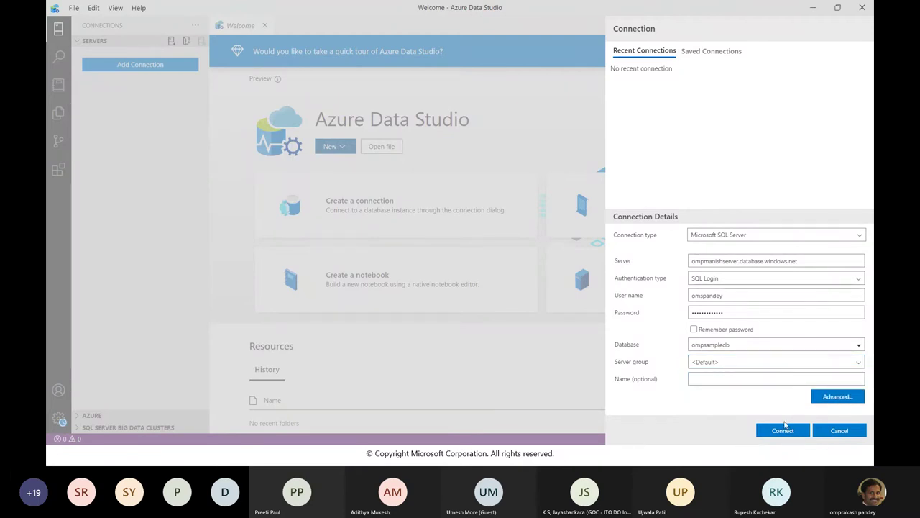
left_click(783, 430)
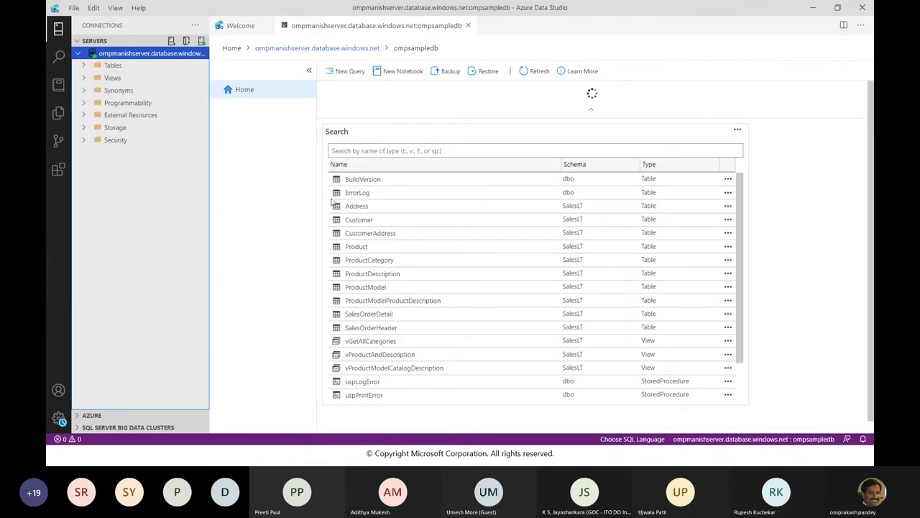
Dismiss the update notice and run Select Top 1000 on SalesLT.Customer, returning 847 rows.
scroll(485, 261, "down", 2)
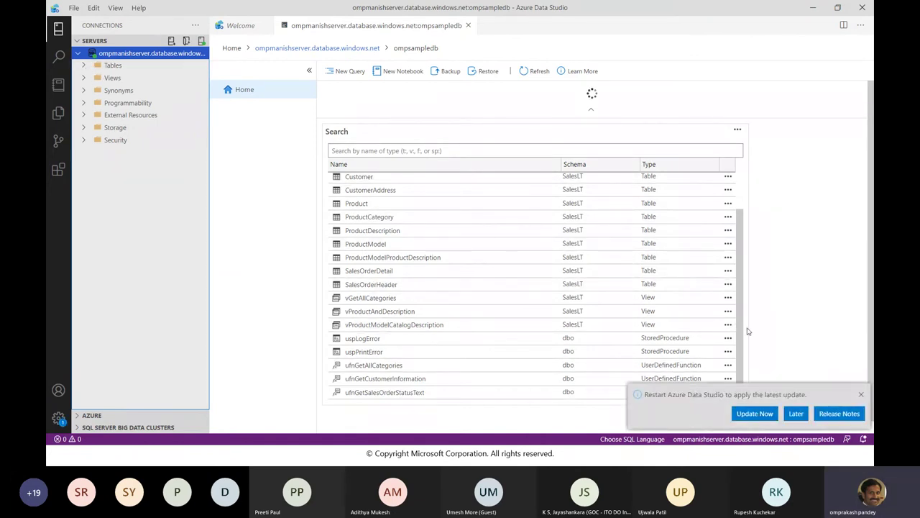
left_click(860, 394)
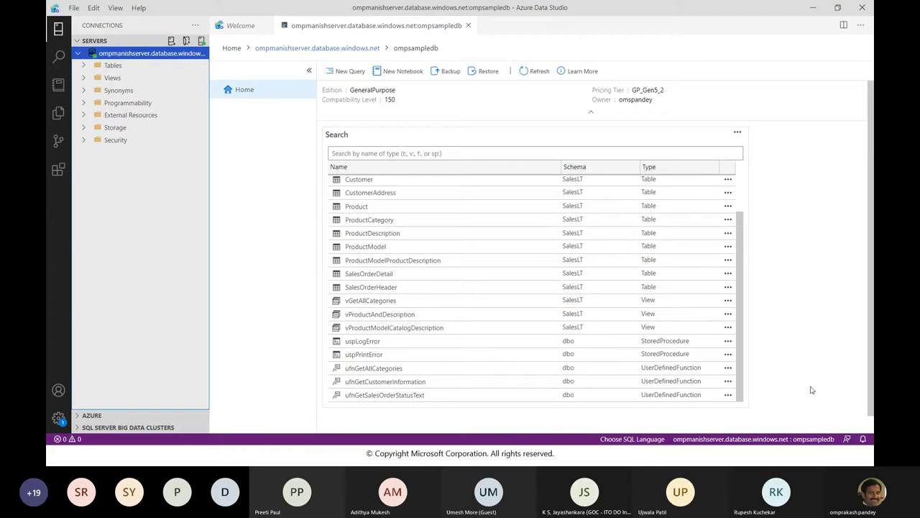
left_click(113, 65)
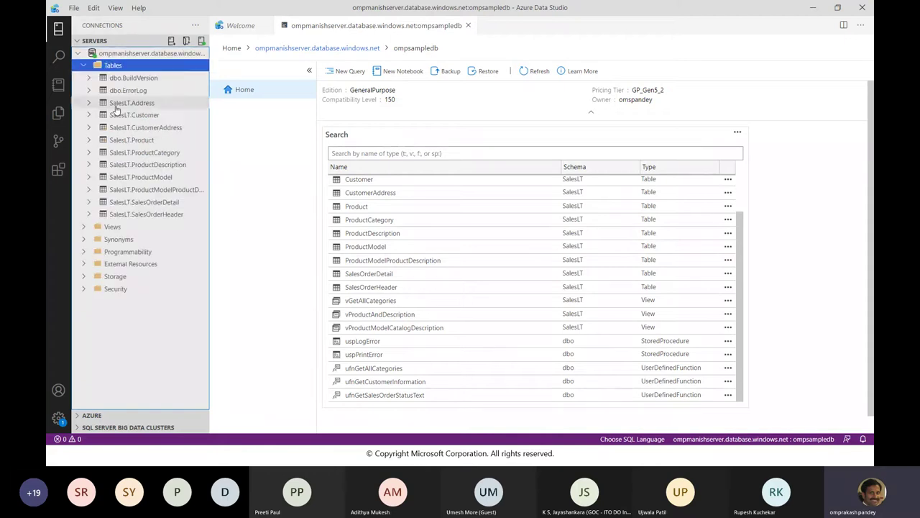
left_click(142, 116)
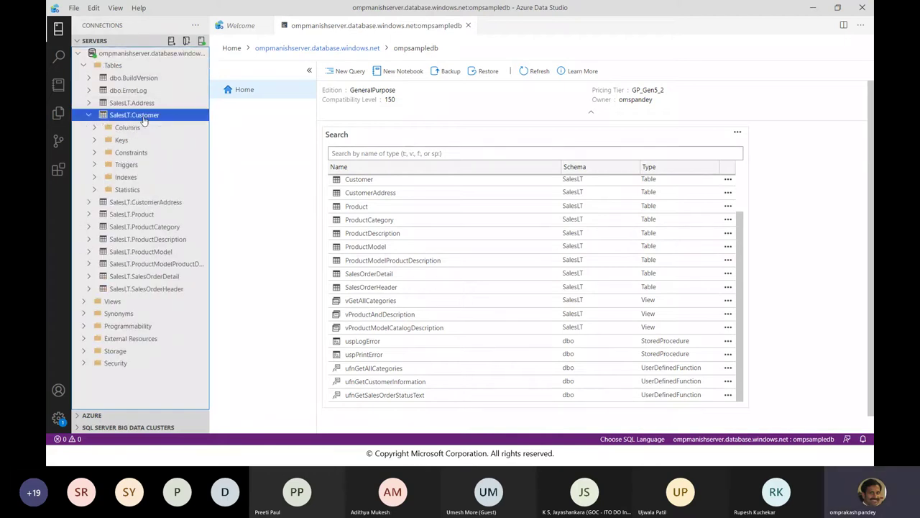
right_click(144, 119)
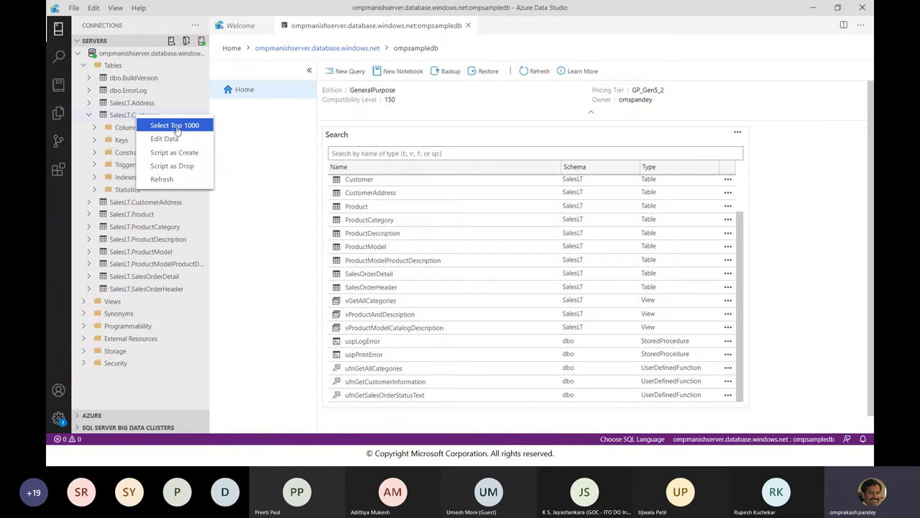
left_click(175, 126)
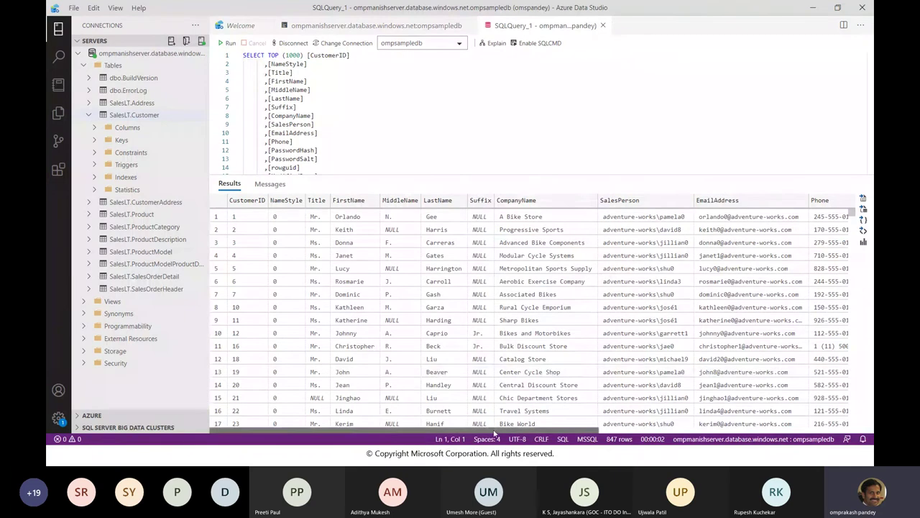
left_click_drag(359, 431, 258, 433)
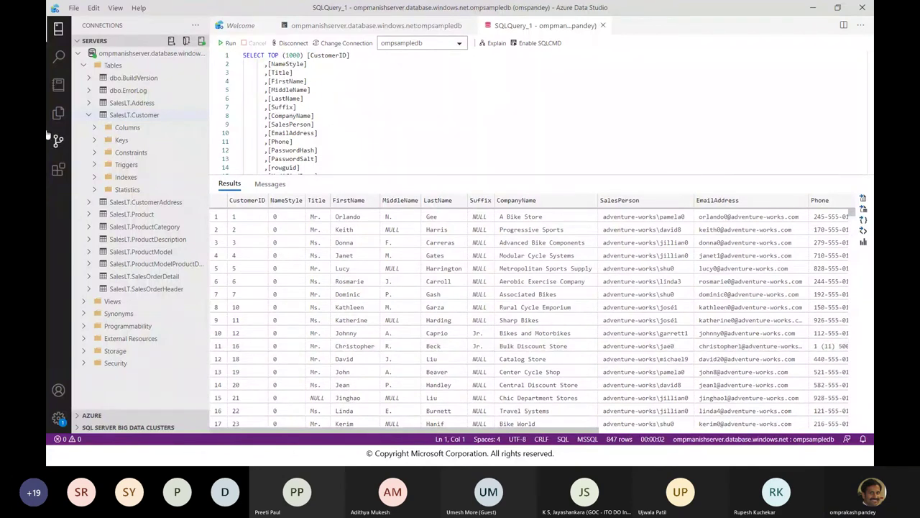
Collapse the tables and switch between the open editors back to the ompsampledb dashboard.
left_click(81, 65)
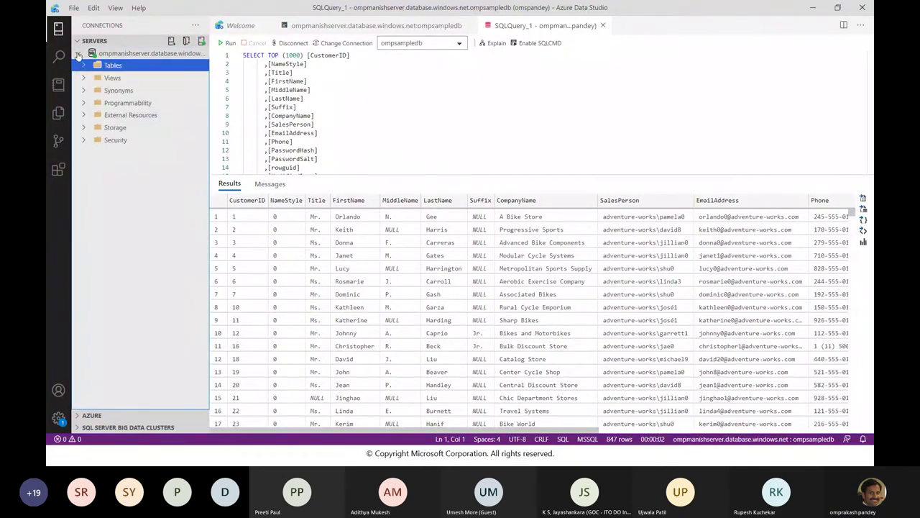
left_click(78, 56)
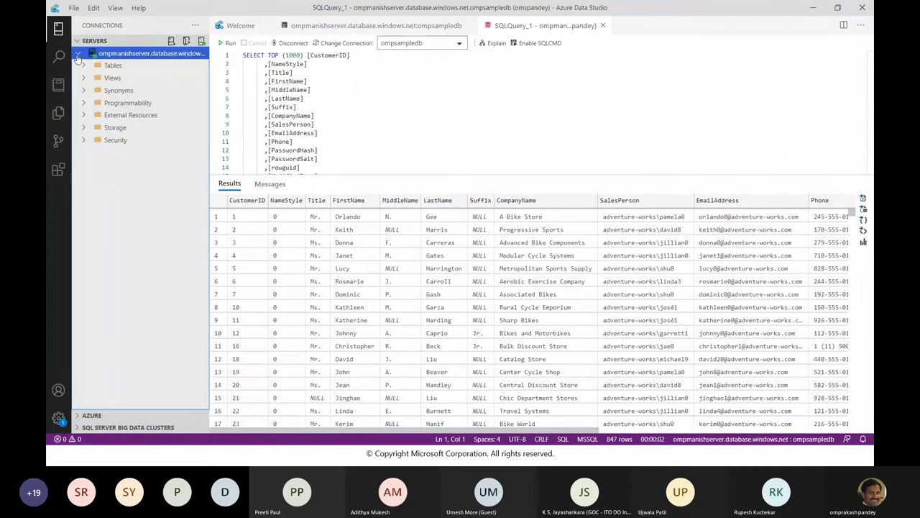
left_click(58, 113)
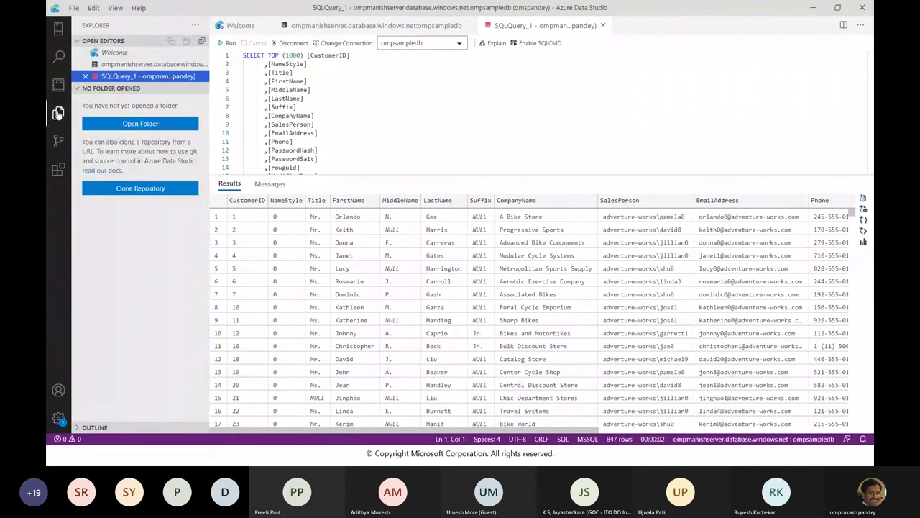
left_click(131, 66)
left_click(130, 76)
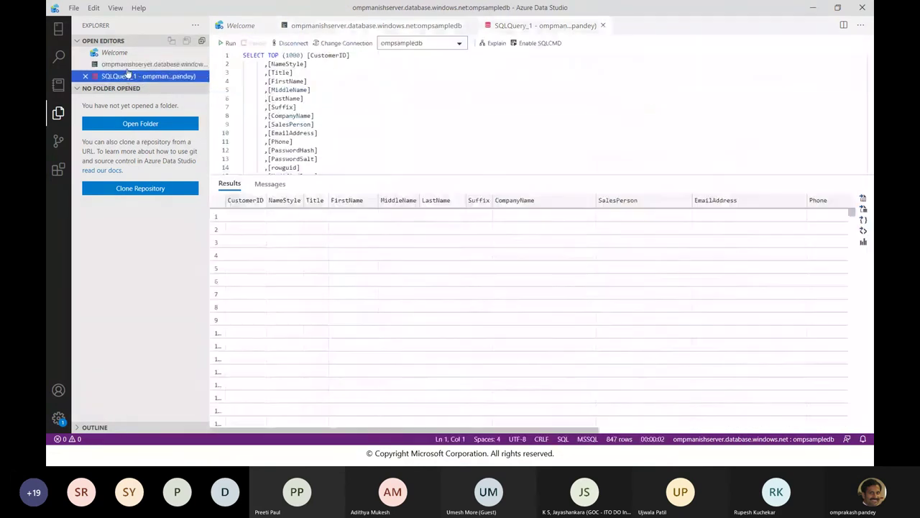
left_click(131, 64)
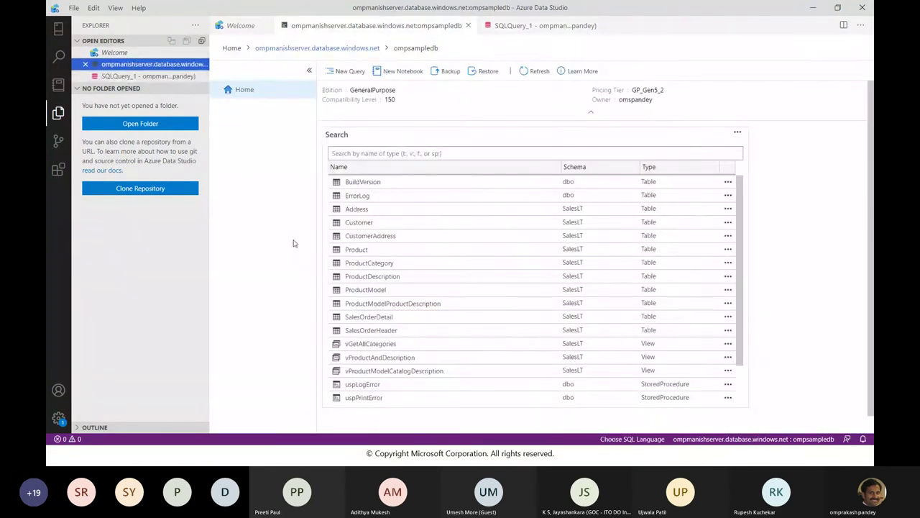
key("alt+Tab")
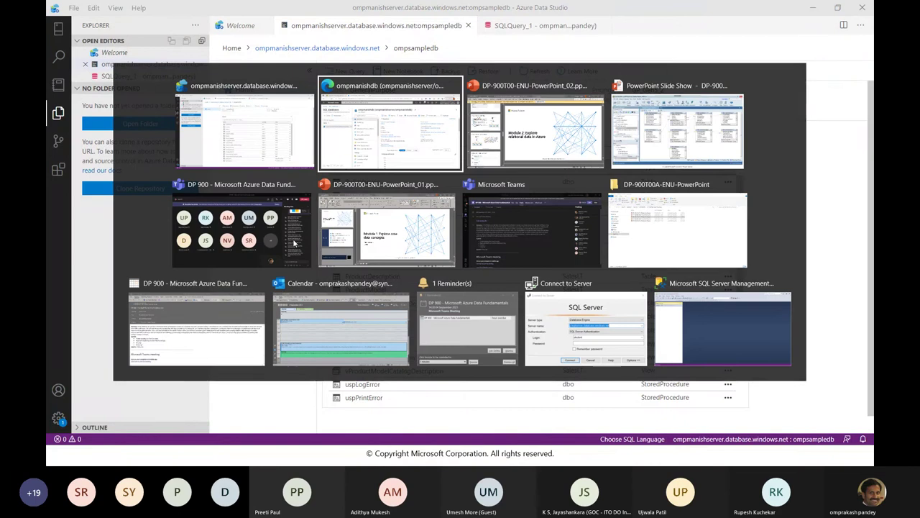
Switch to SSMS's Connect to Server dialog and paste ompmanishserver.database.windows.net as server name.
key("alt+Tab")
key("alt+Tab")
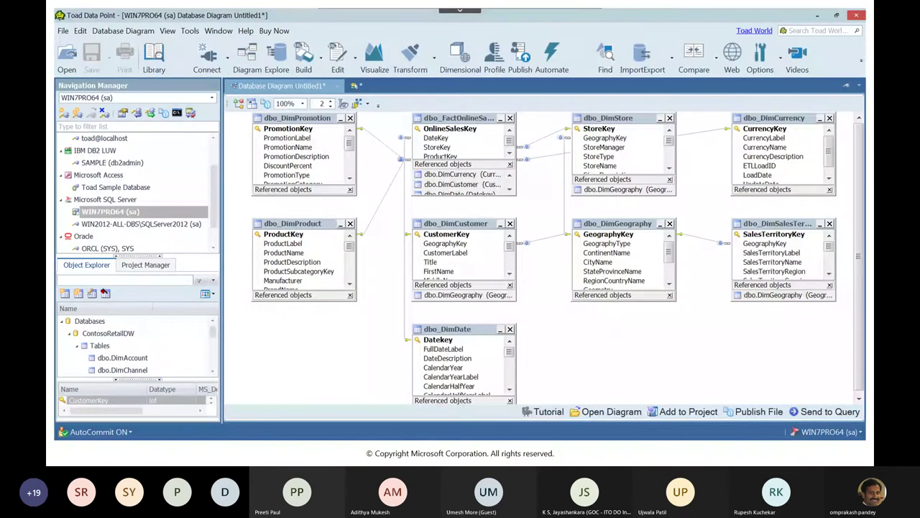
left_click(295, 243)
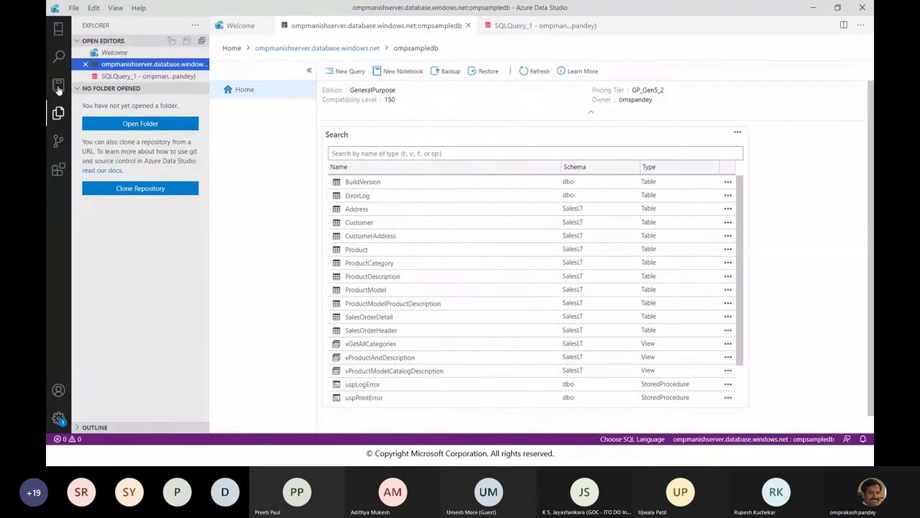
key("alt+Tab")
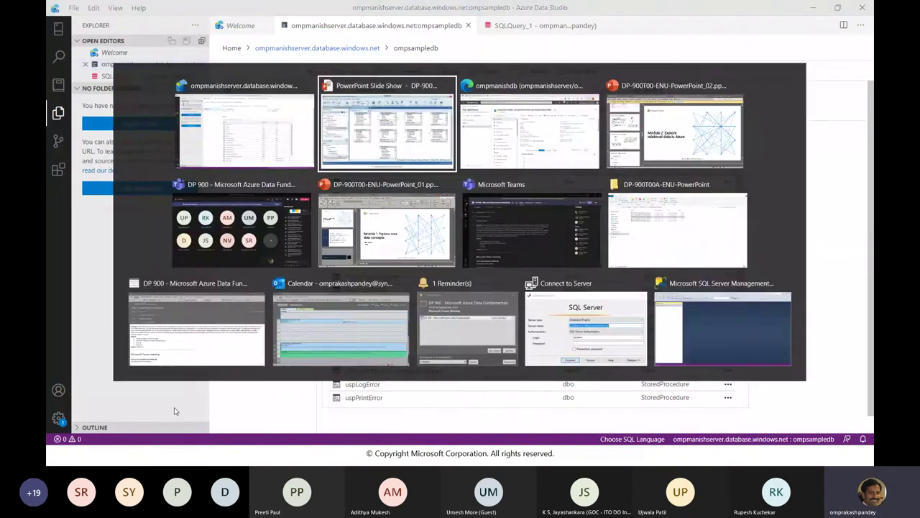
key("alt+Tab")
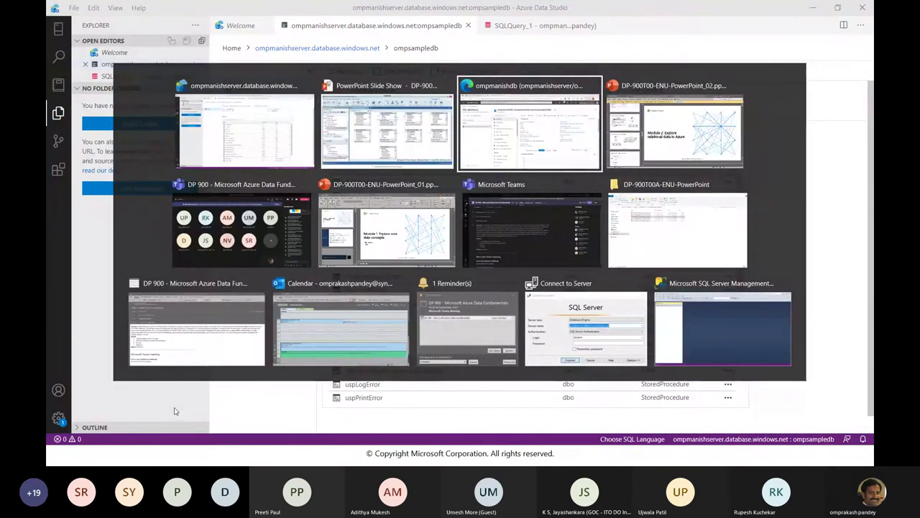
key("alt+Tab")
key("alt+Tab")
key("alt+Tab")
key("alt+Tab")
key("alt+Tab")
key("alt+Tab")
key("alt+Tab")
key("alt+Tab")
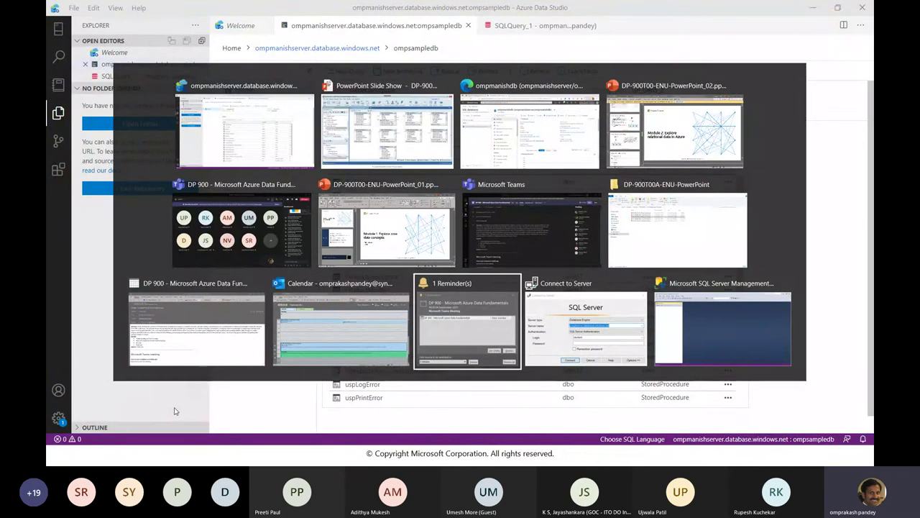
key("alt+Tab")
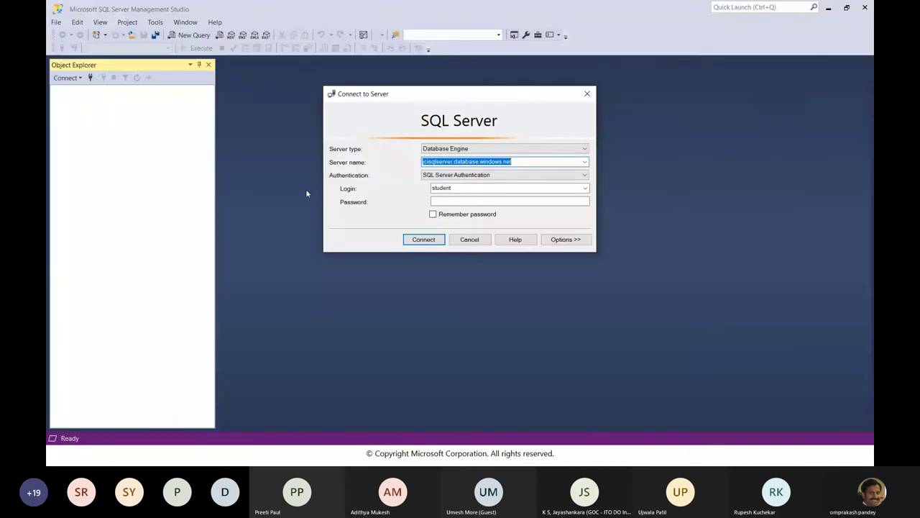
type("ompmanishserver.database.windows.net")
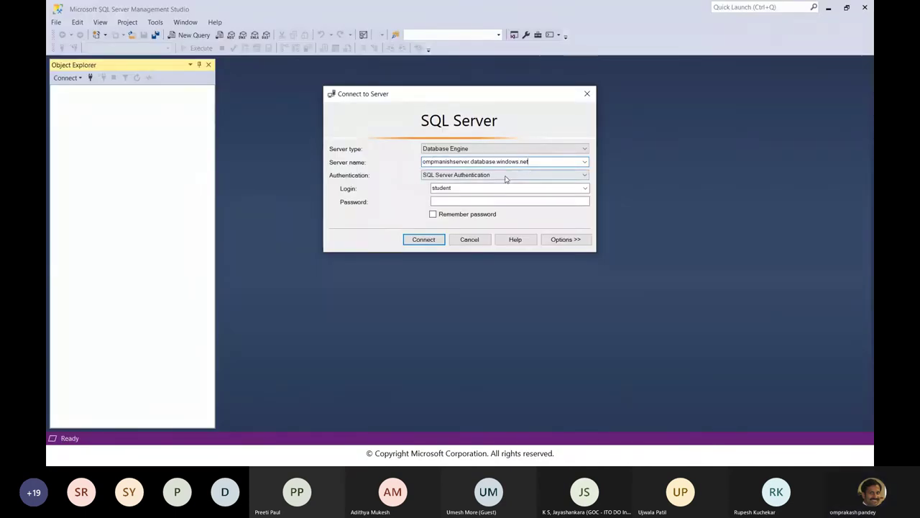
Keep SQL Server Authentication, enter your login and password, and connect.
left_click(464, 175)
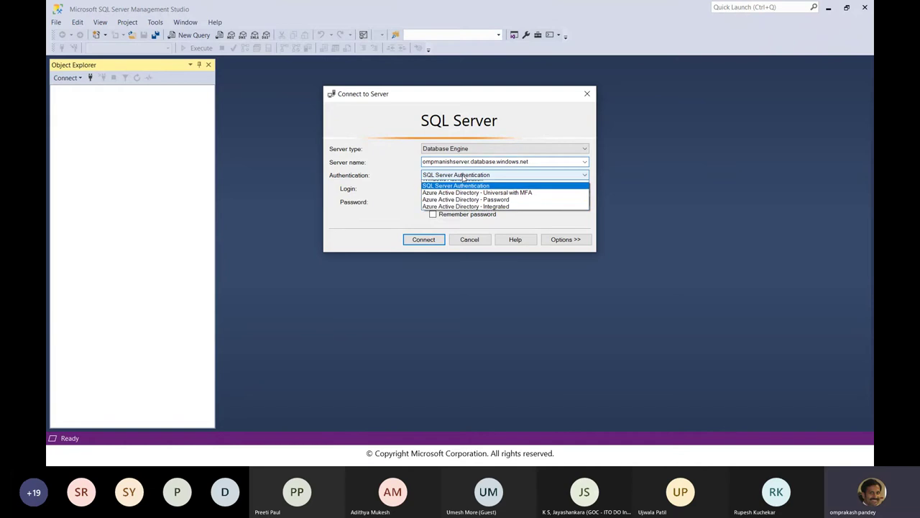
left_click(459, 191)
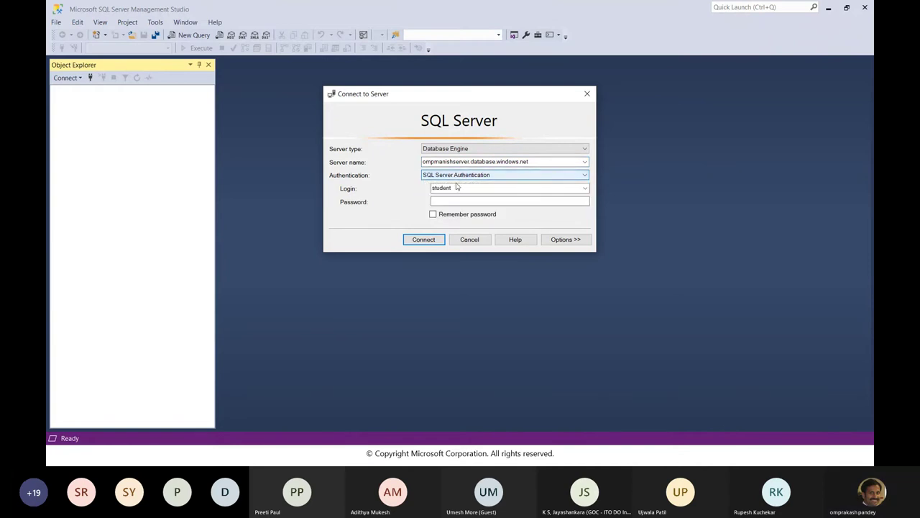
double_click(456, 188)
type("omspandey")
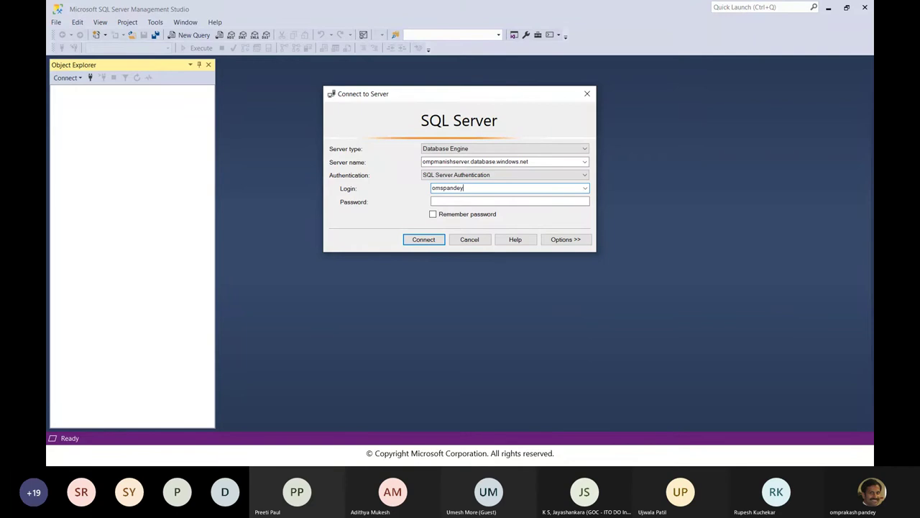
key("Tab")
type("****")
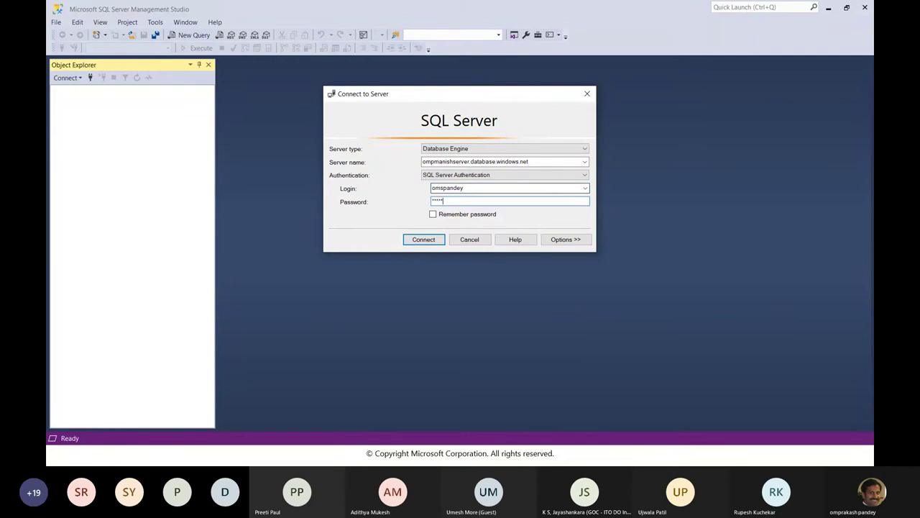
type("***")
left_click(424, 240)
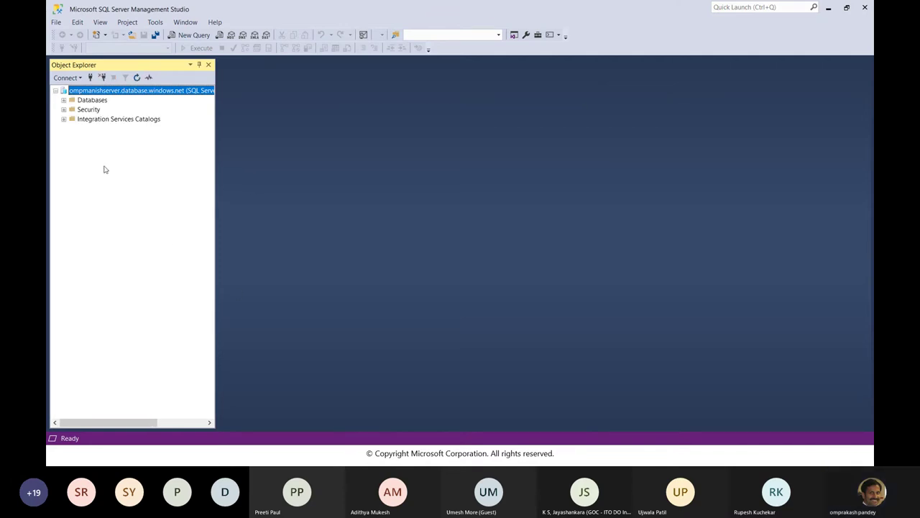
Expand Databases > ompsampledb > Tables to list its dbo and SalesLT tables.
left_click(63, 100)
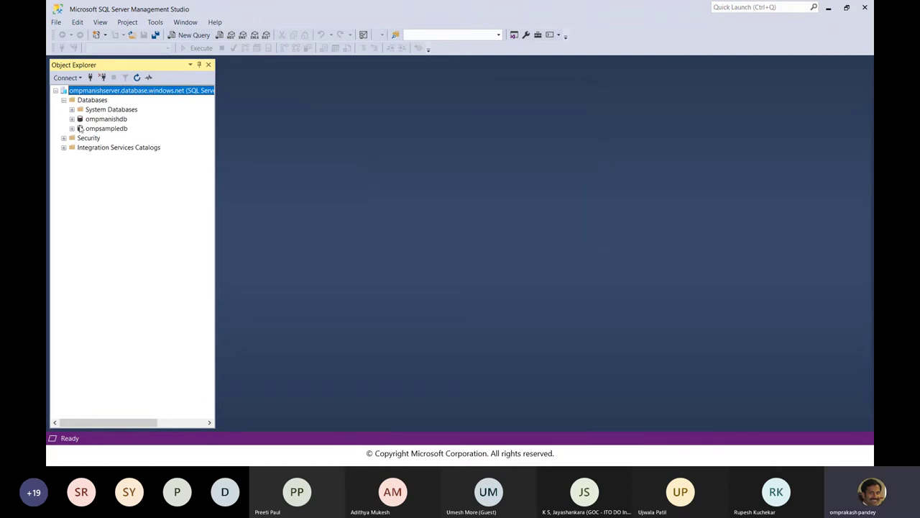
left_click(71, 129)
left_click(80, 147)
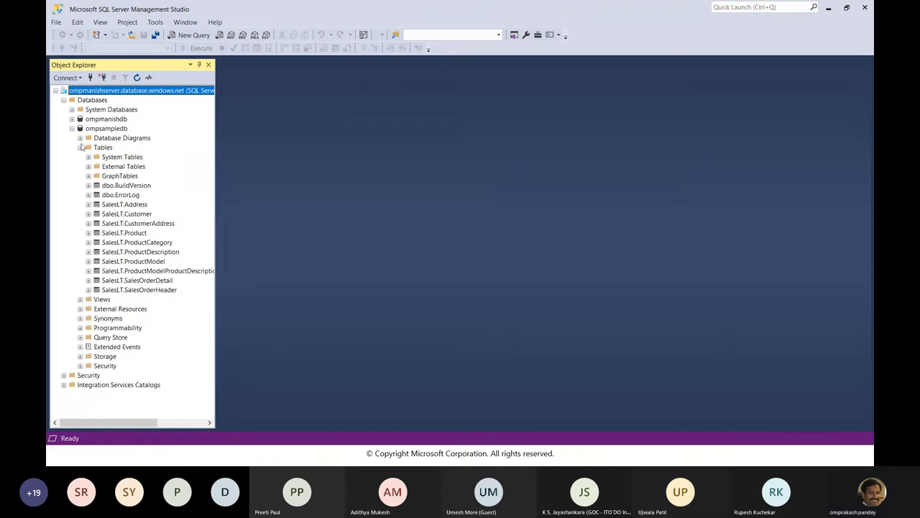
Expand Database Diagrams, accept creating the diagram support objects, and select SalesLT.Customer.
left_click(80, 138)
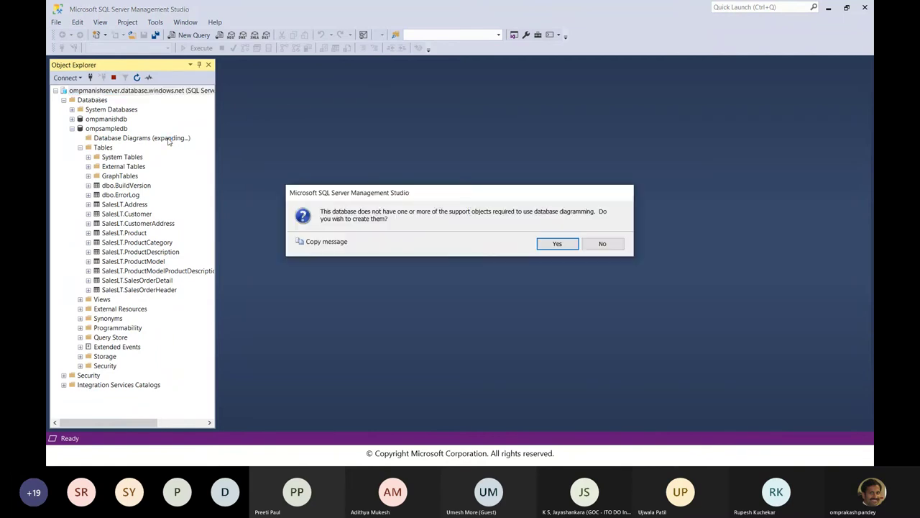
left_click(557, 245)
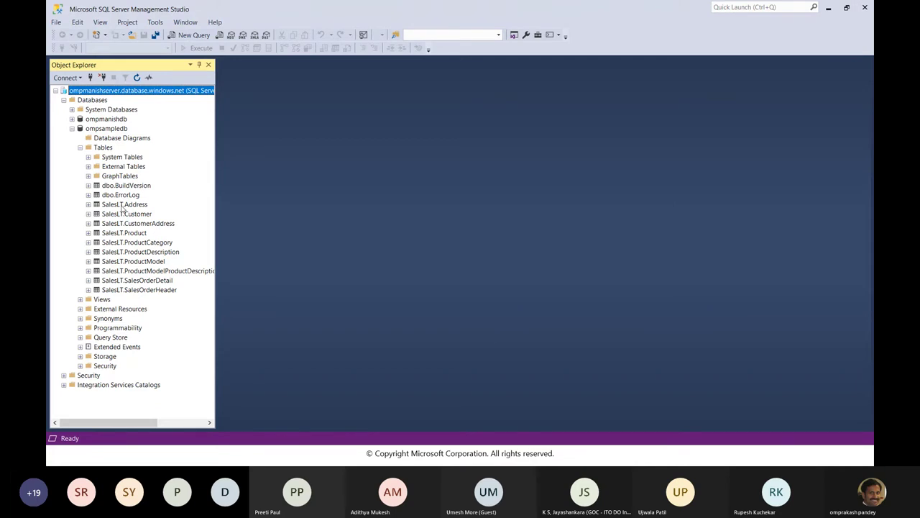
left_click(124, 214)
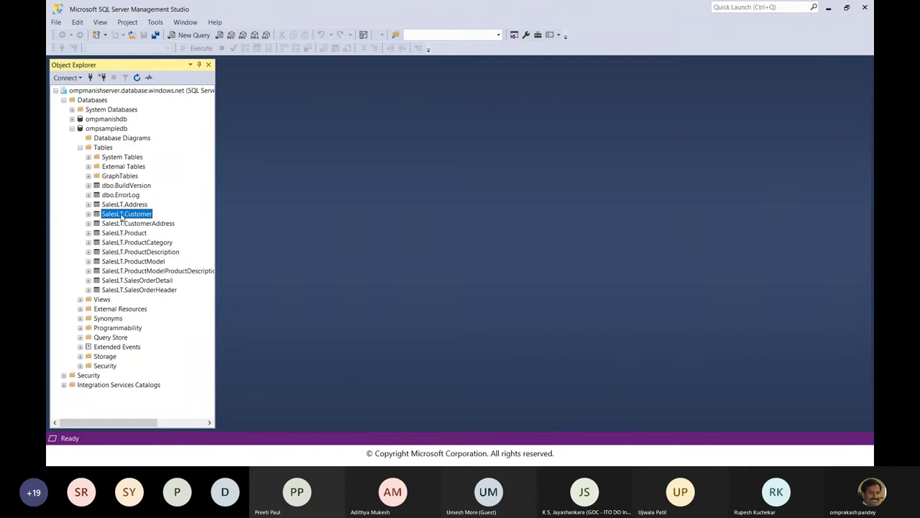
Run Select Top 1000 Rows on SalesLT.Customer, returning 847 rows, then select Database Diagrams.
right_click(122, 218)
left_click(164, 242)
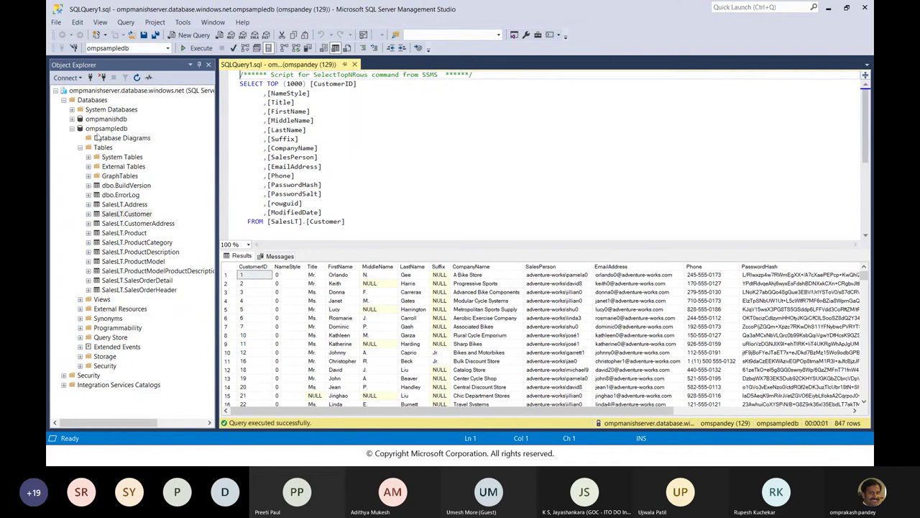
left_click(101, 139)
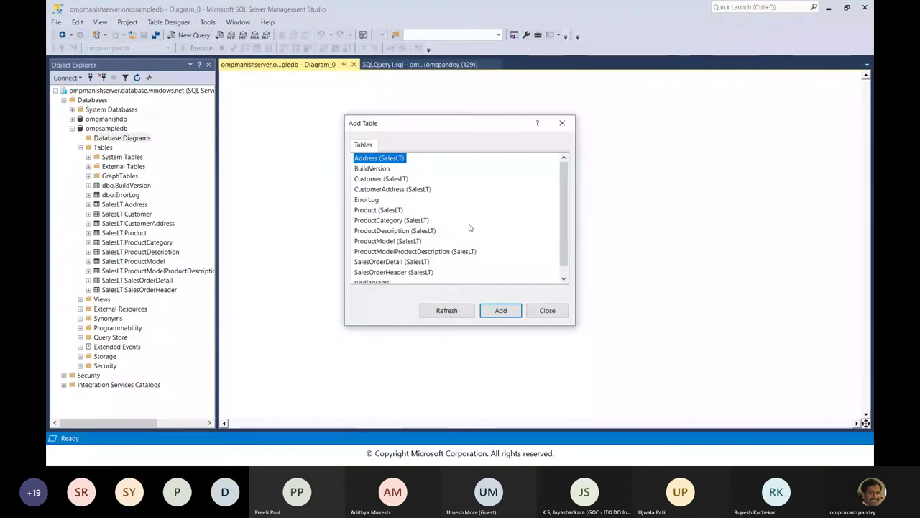
Add the SalesLT tables from Product through SalesOrderHeader to Diagram_0, then close Add Table.
left_click(370, 211)
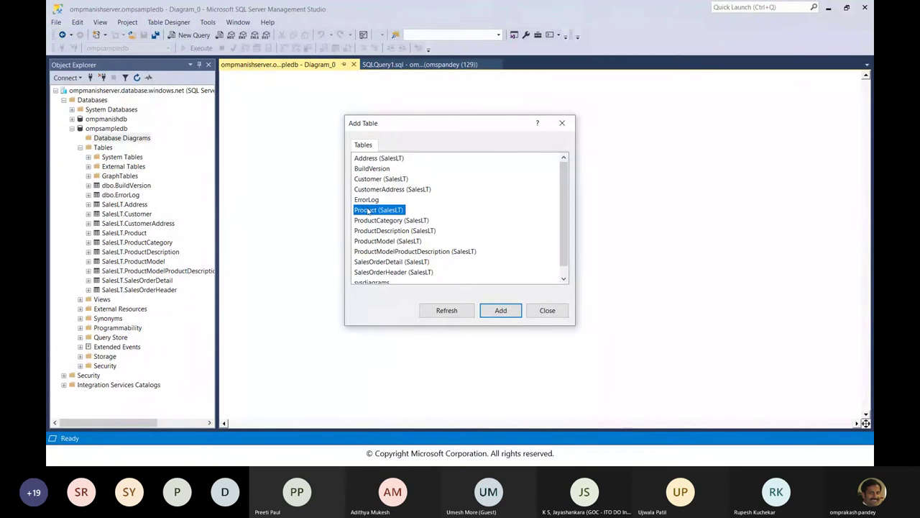
left_click(382, 221, "ctrl")
left_click(379, 230, "ctrl")
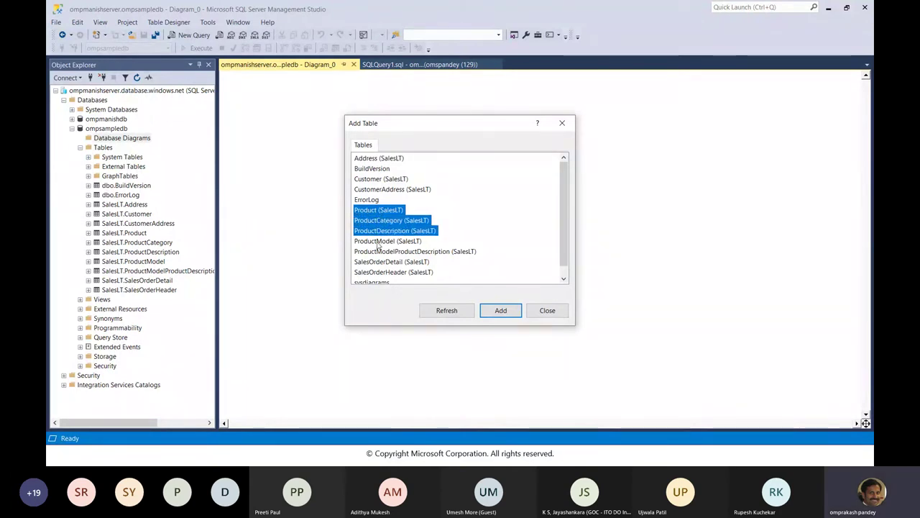
left_click(425, 272, "shift")
left_click(501, 310)
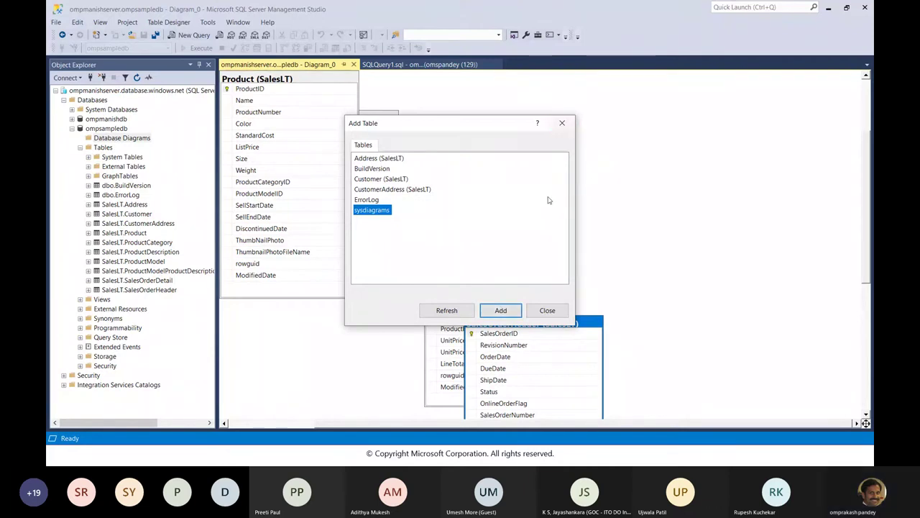
left_click(548, 310)
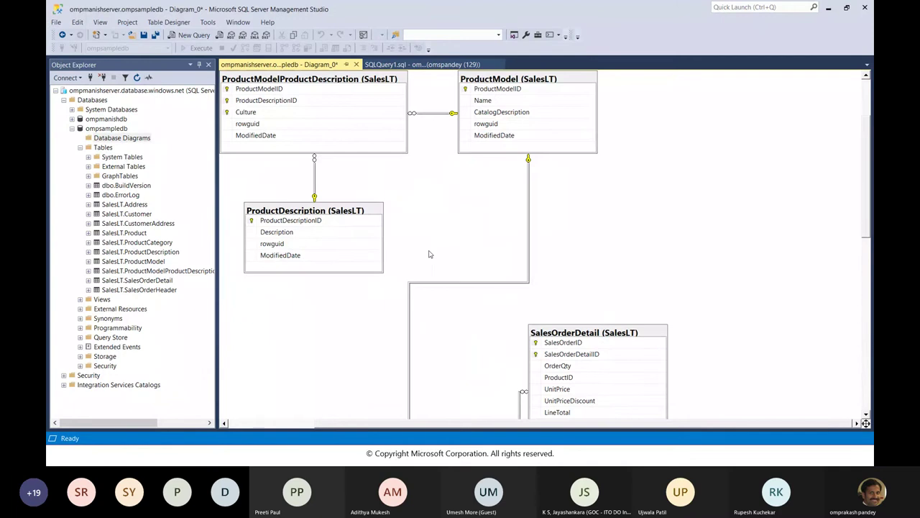
Scroll through Diagram_0 to review its tables and relationships.
scroll(661, 218, "up", 3)
scroll(661, 219, "down", 10)
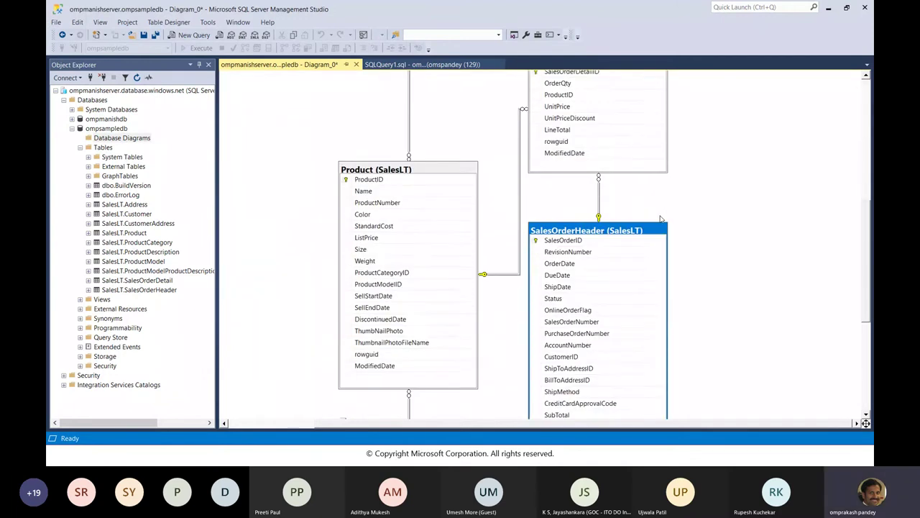
scroll(661, 219, "down", 6)
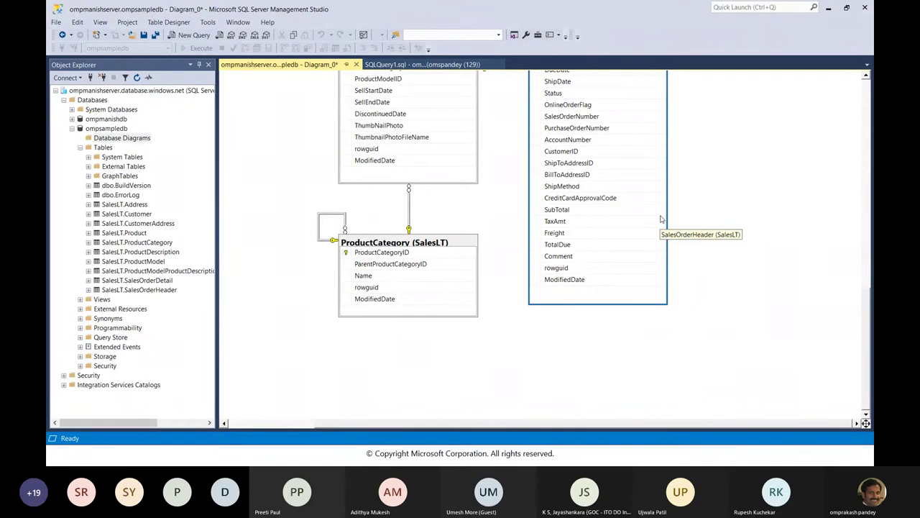
Minimize SSMS and Azure Data Studio and return to the 'Common tools – Data engineering' slide.
left_click(827, 10)
left_click(829, 10)
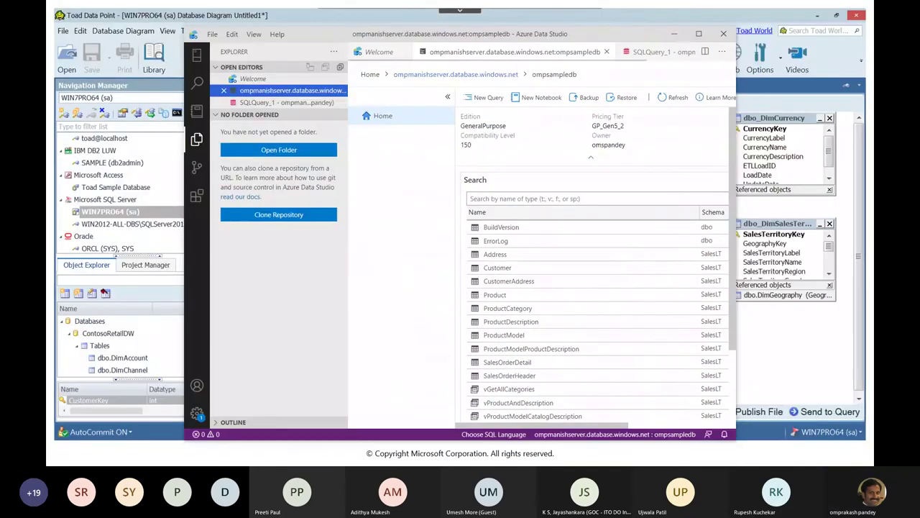
left_click(726, 26)
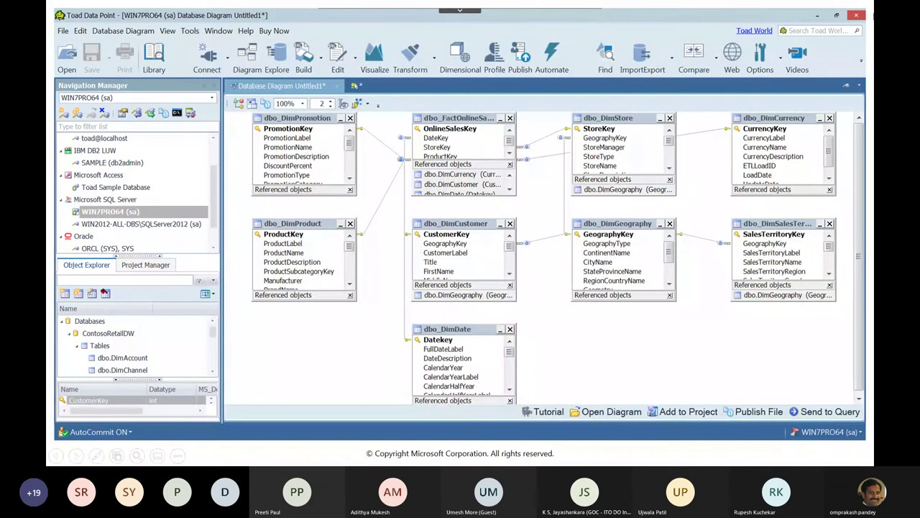
key("alt+Tab")
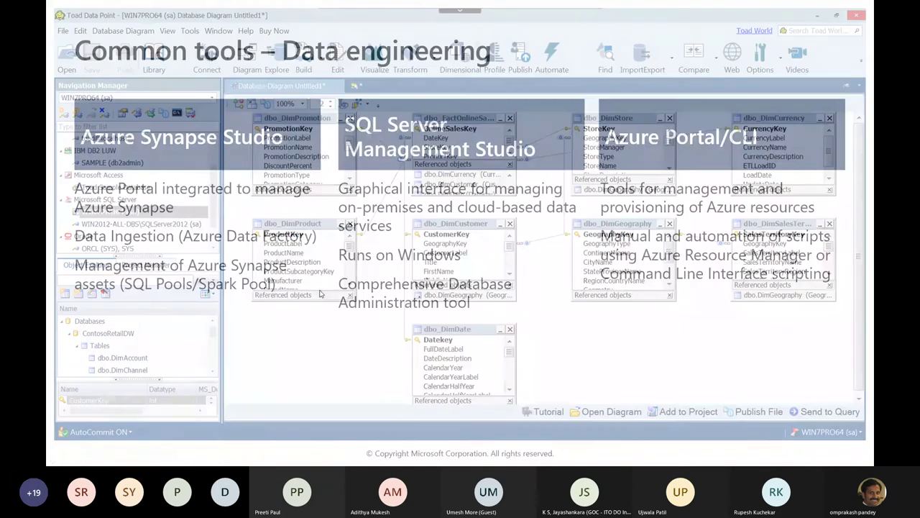
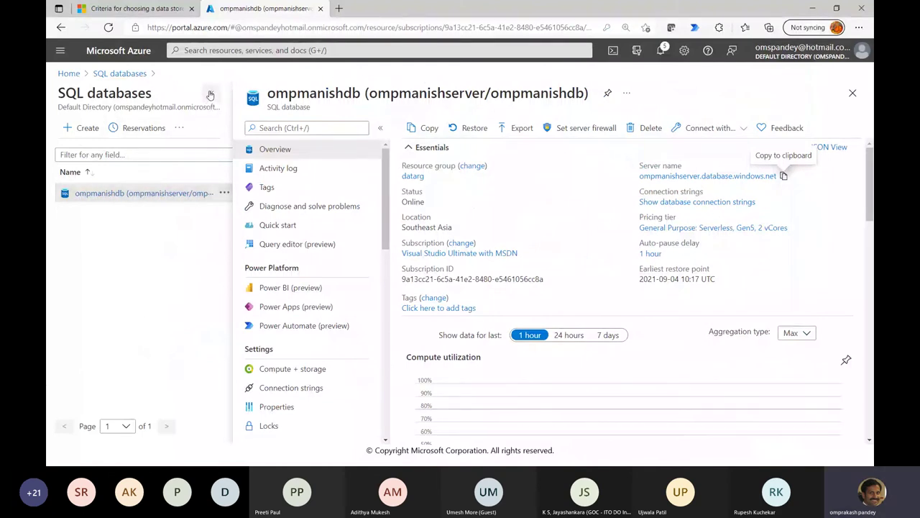
Refresh the SQL databases list and open ompsampledb with the list pane collapsed.
left_click(179, 127)
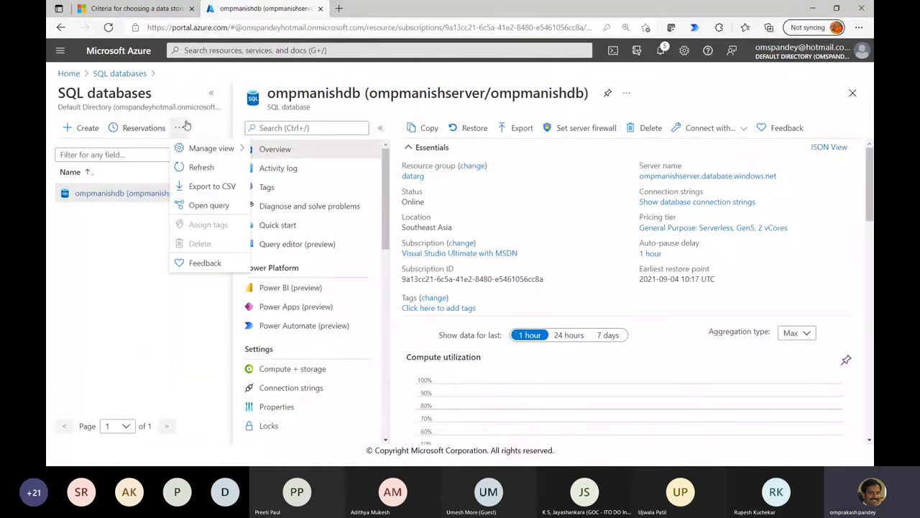
left_click(205, 171)
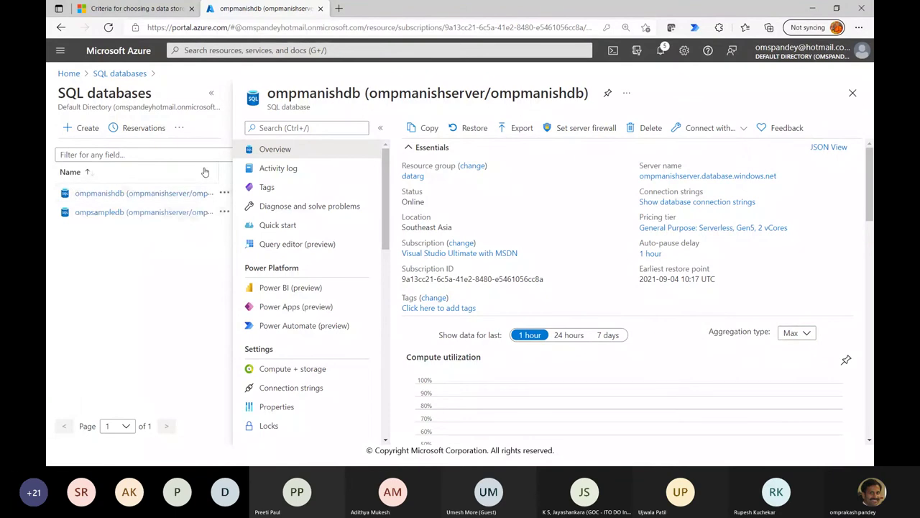
left_click(130, 212)
left_click(211, 93)
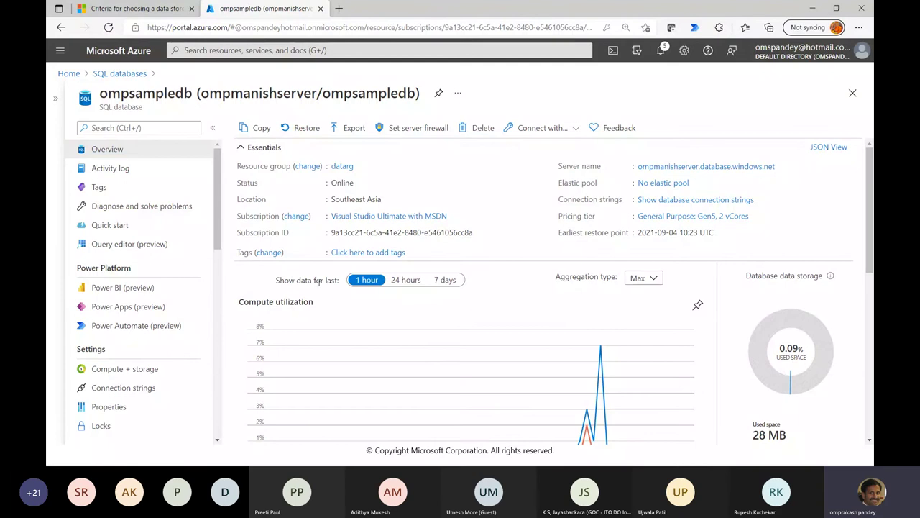
Show ompsampledb's Compute + storage page: General Purpose, Provisioned compute, Gen5 hardware.
scroll(411, 374, "down", 2)
scroll(413, 374, "up", 1)
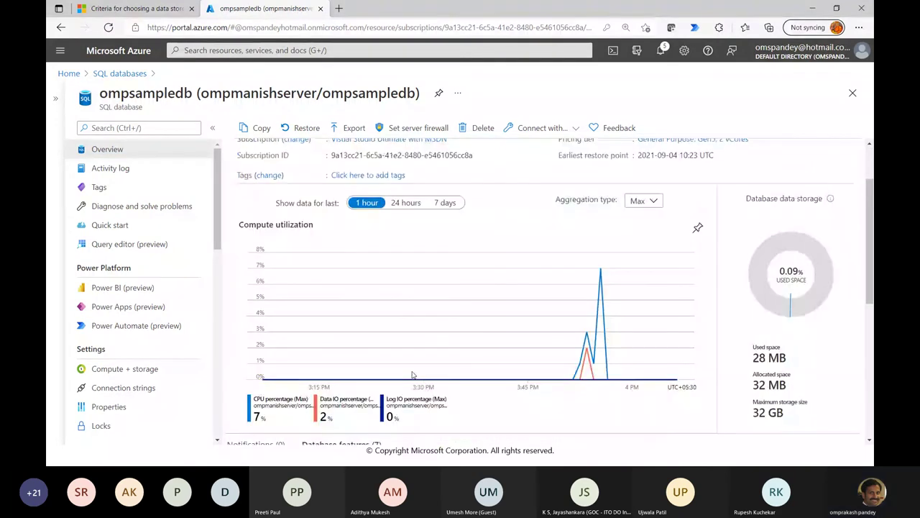
scroll(412, 374, "up", 1)
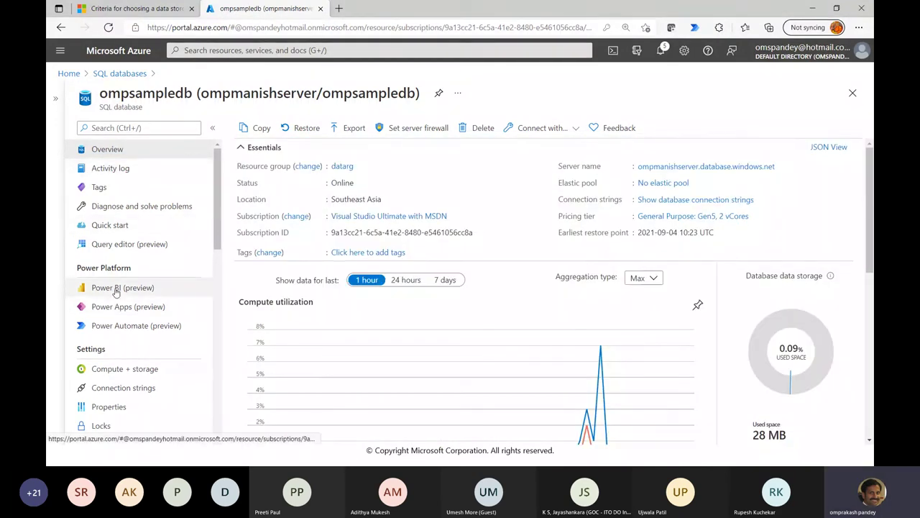
scroll(115, 292, "down", 1)
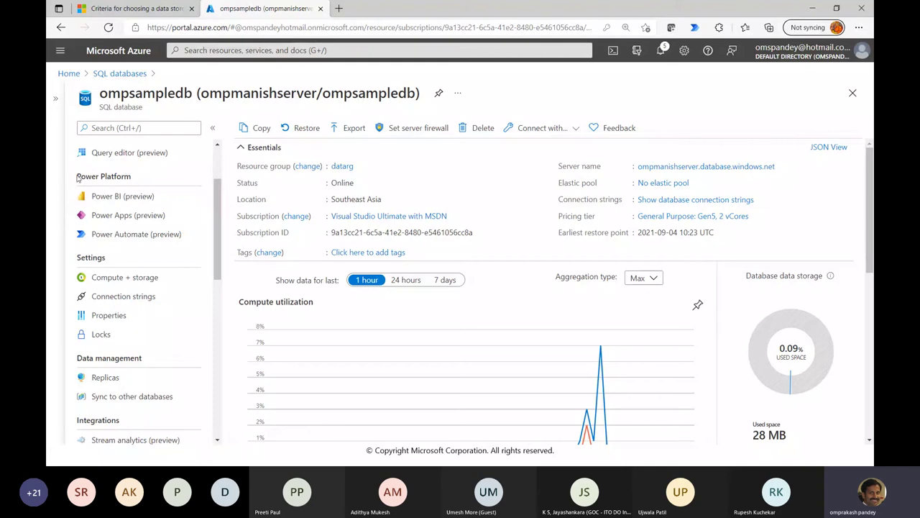
left_click_drag(78, 178, 133, 185)
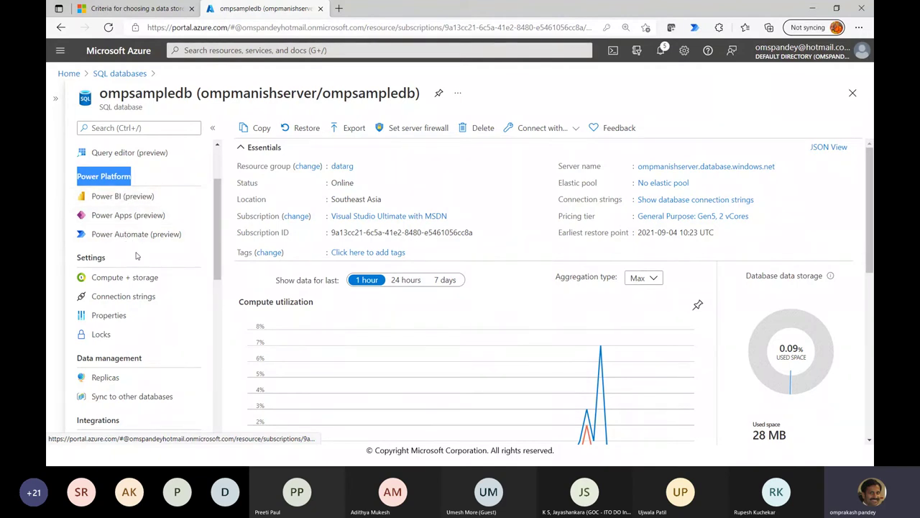
scroll(137, 256, "down", 2)
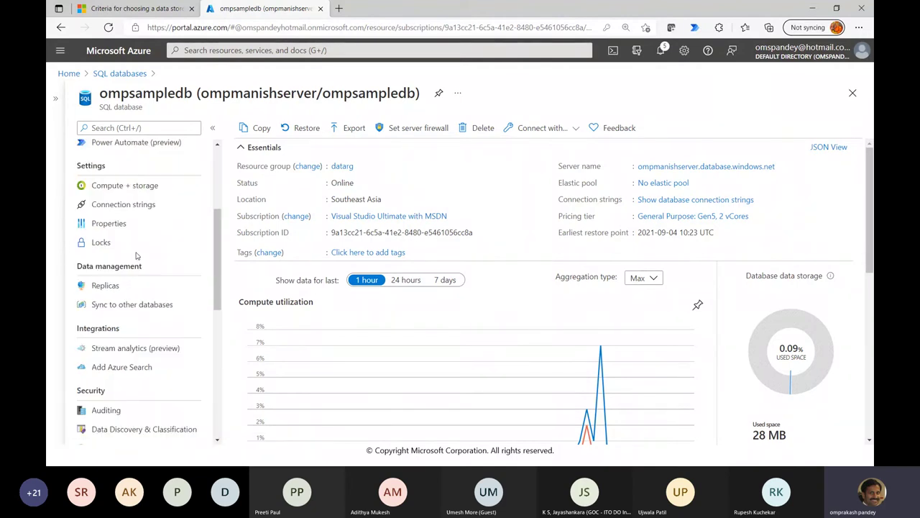
left_click(128, 188)
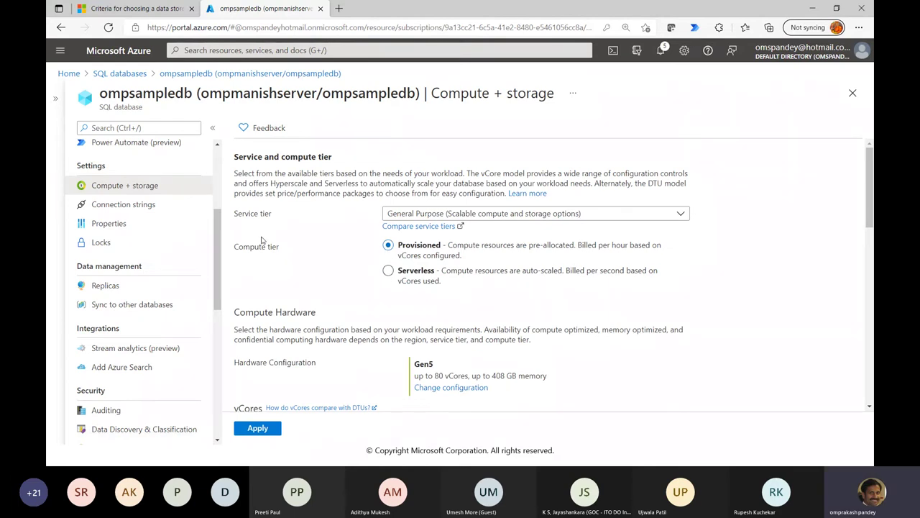
Review ompsampledb's ADO.NET, JDBC, ODBC, PHP and Go connection strings, then its empty geo-replicas list.
left_click(117, 205)
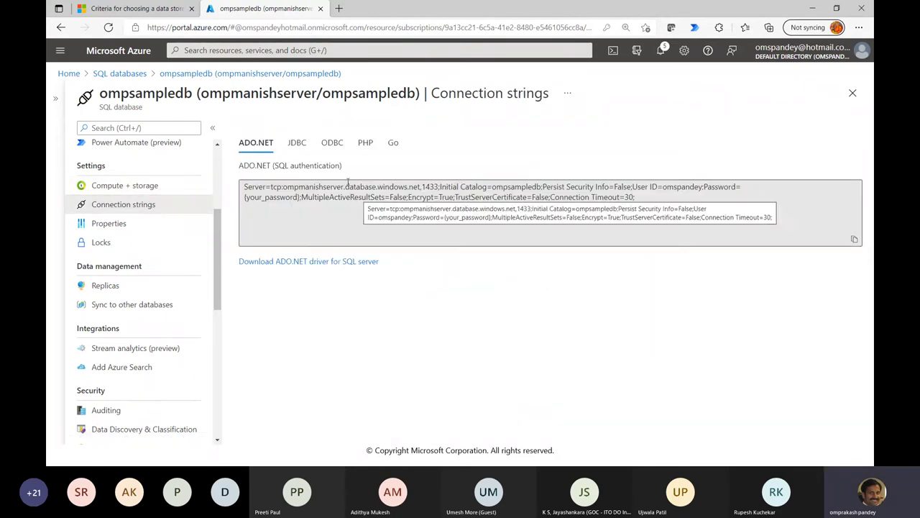
left_click(297, 142)
left_click(332, 143)
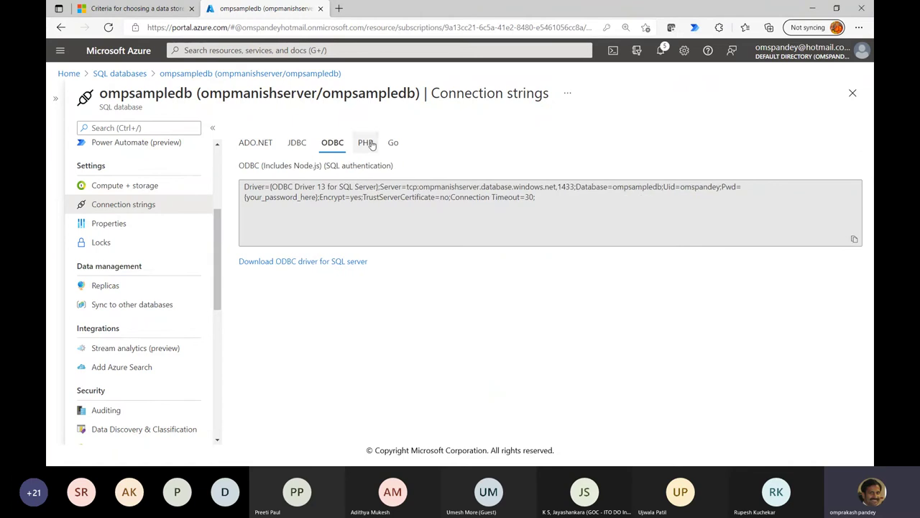
left_click(371, 143)
left_click(394, 143)
left_click(260, 144)
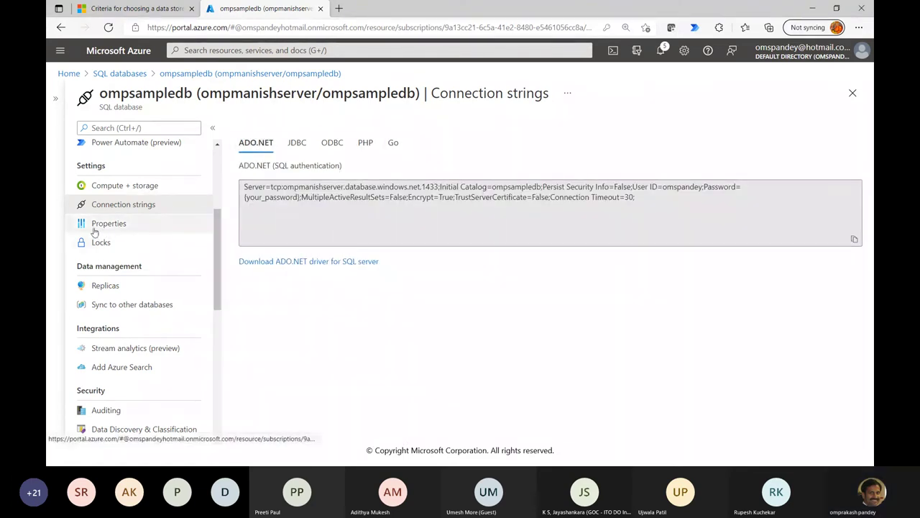
scroll(123, 327, "down", 1)
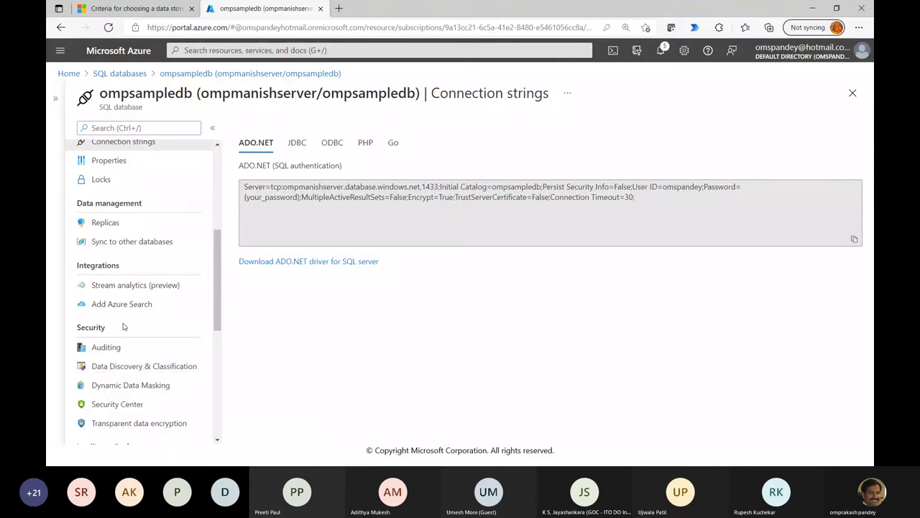
left_click(105, 222)
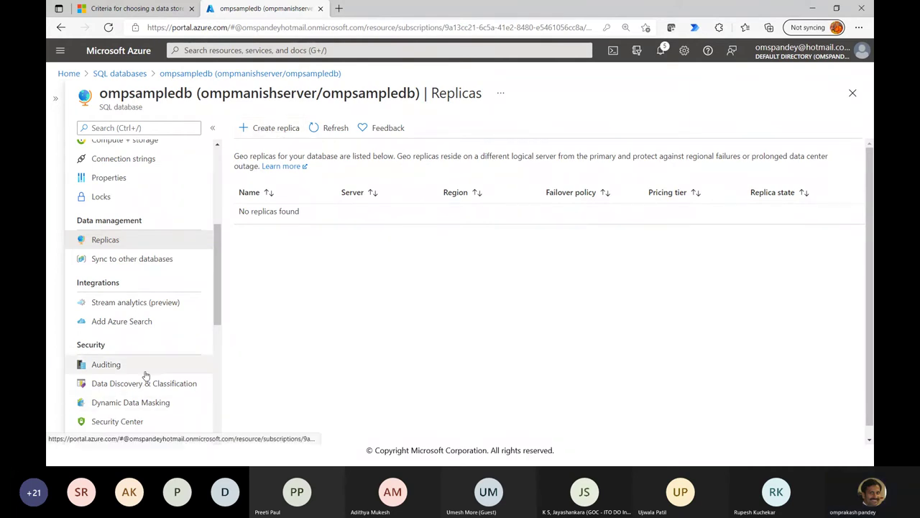
Open ompsampledb's Auditing page under Security, showing auditing off and server-level auditing Disabled.
scroll(133, 350, "down", 1)
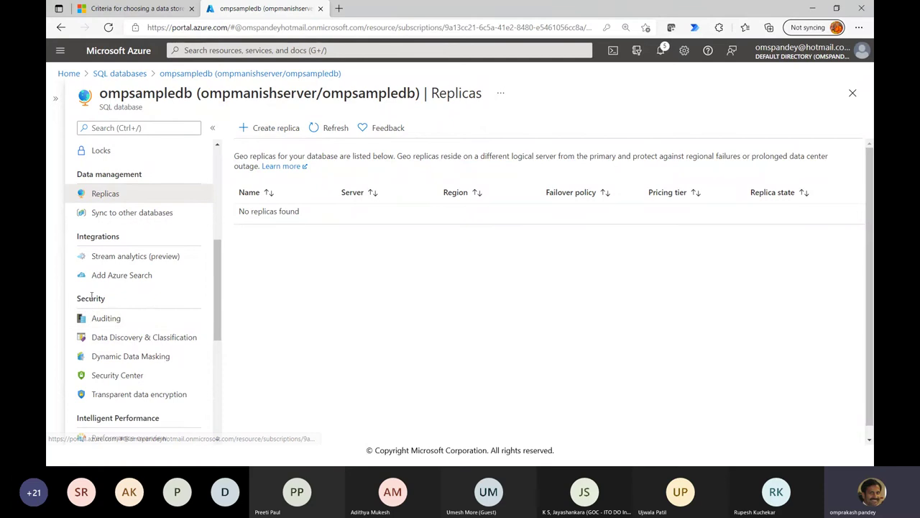
double_click(118, 313)
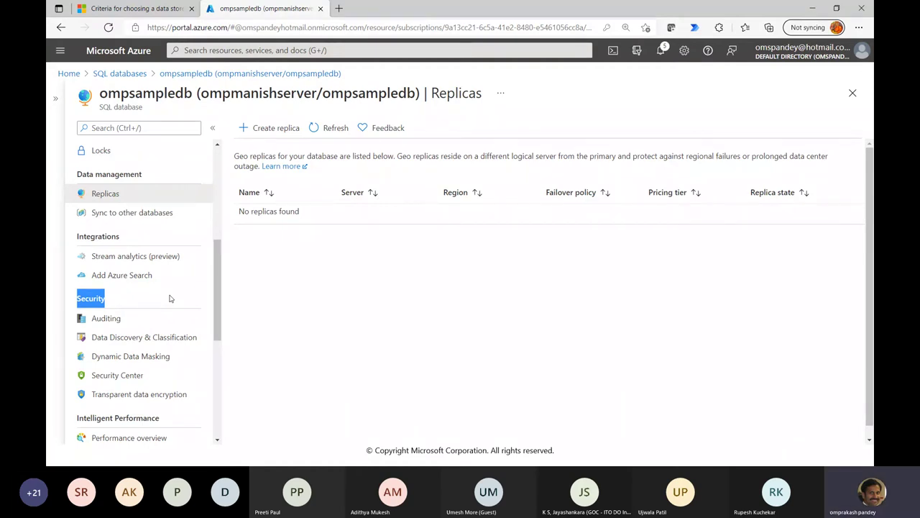
left_click(113, 320)
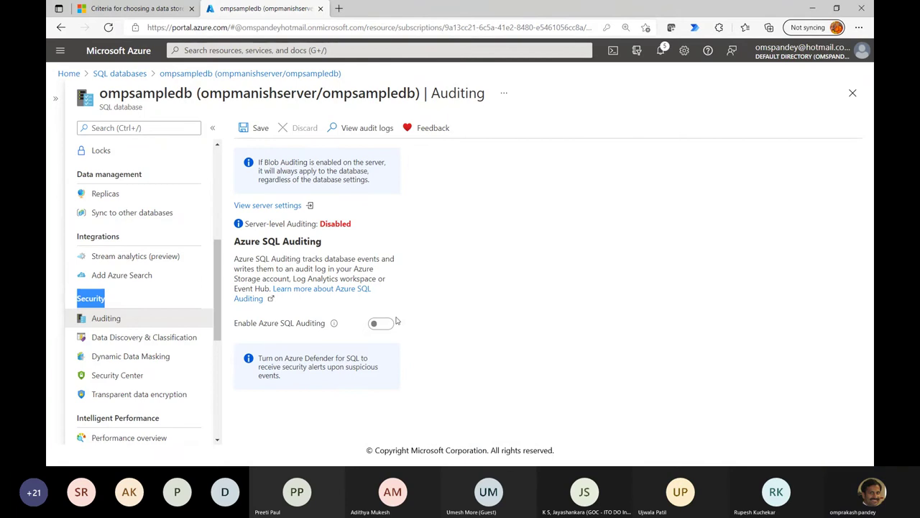
Switch on auditing to Storage under Visual Studio Ultimate with MSDN and begin a new storage account.
left_click(381, 324)
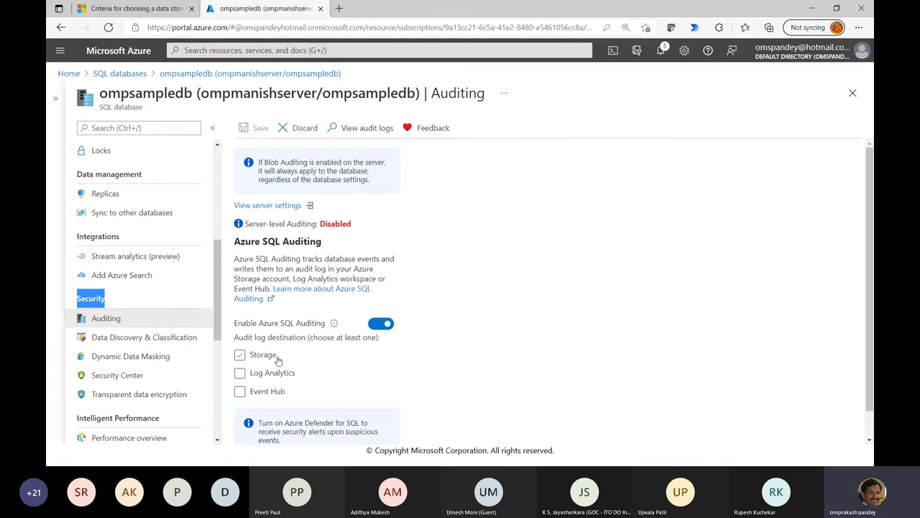
left_click(240, 355)
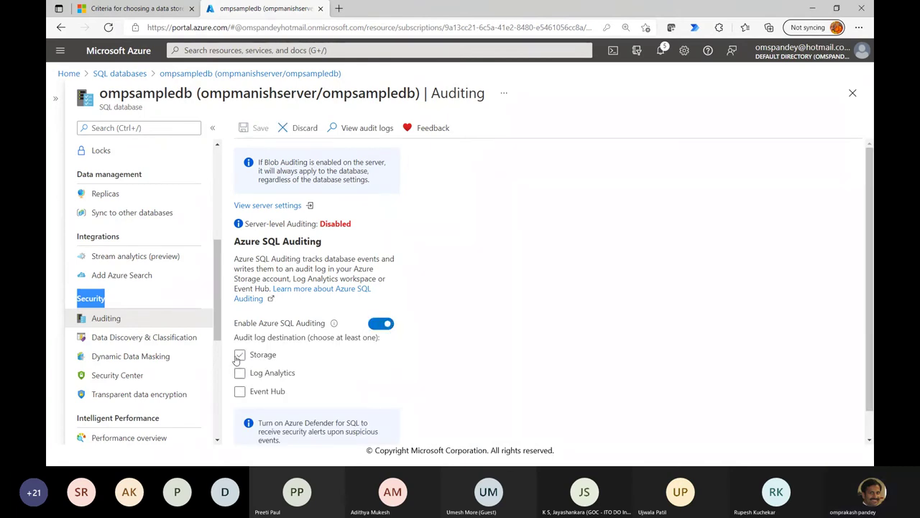
scroll(318, 352, "down", 2)
left_click(461, 296)
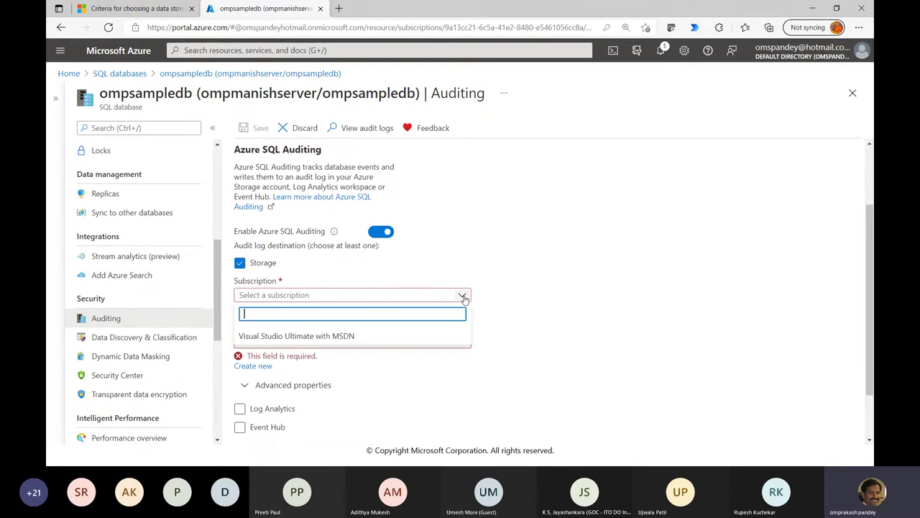
left_click(319, 335)
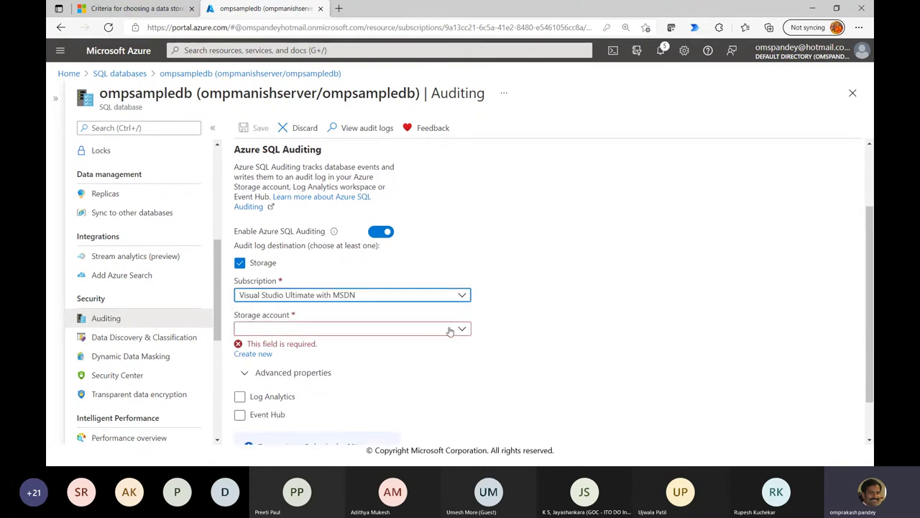
left_click(450, 330)
left_click(551, 335)
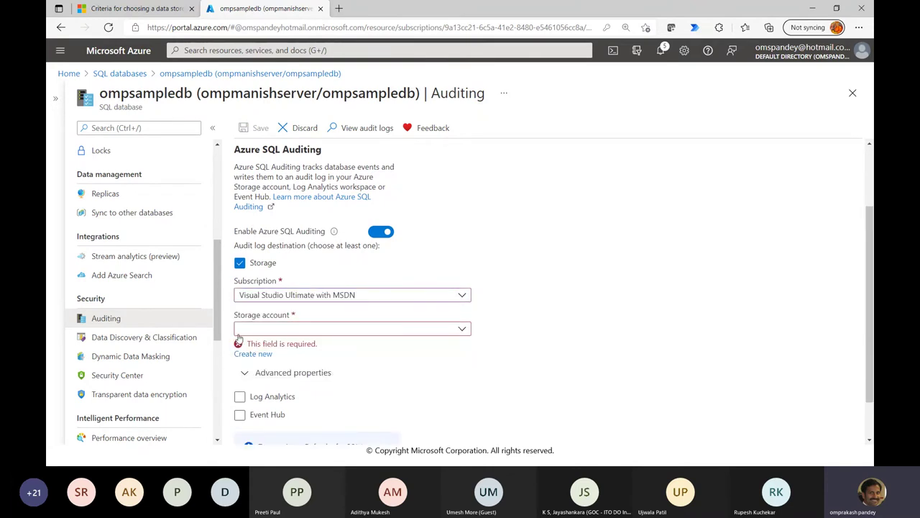
left_click(253, 354)
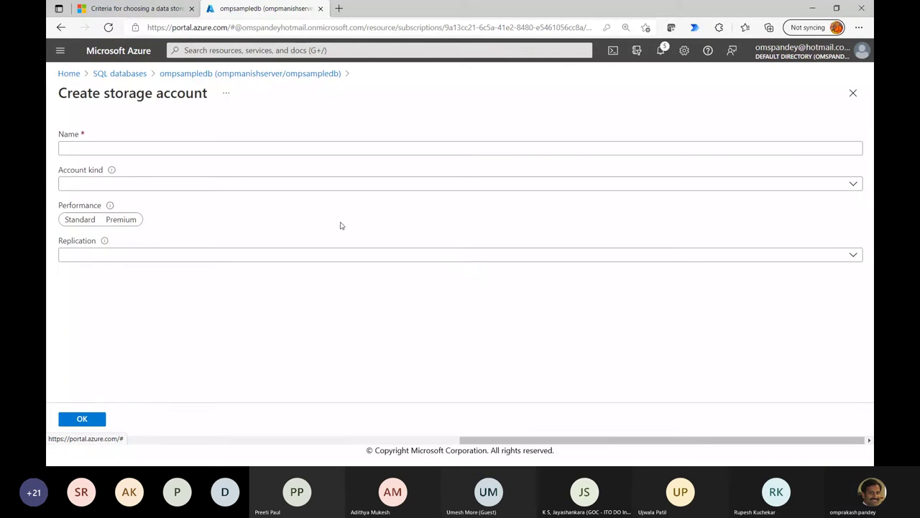
Create storage account 'ompsqlauditstore' with account kind StorageV2 (general purpose v2).
type("sq")
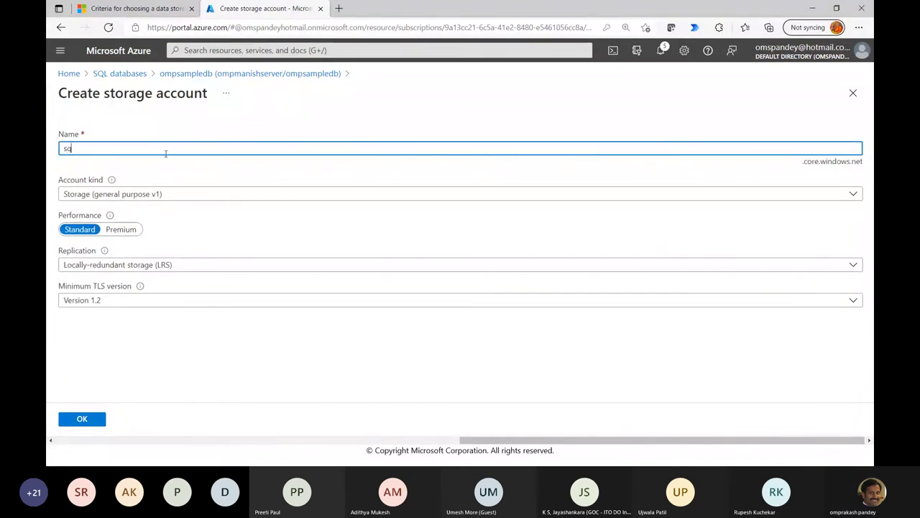
type("lauditsor")
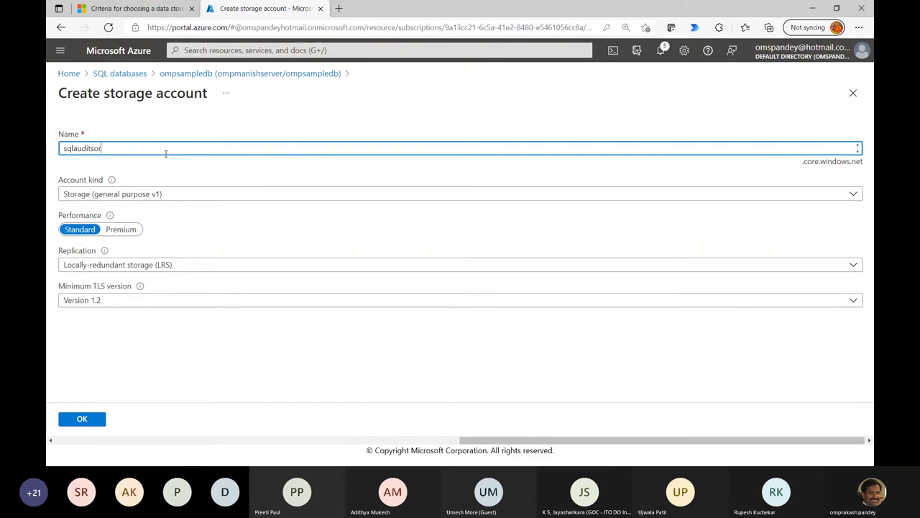
type("e")
type("t")
type("o")
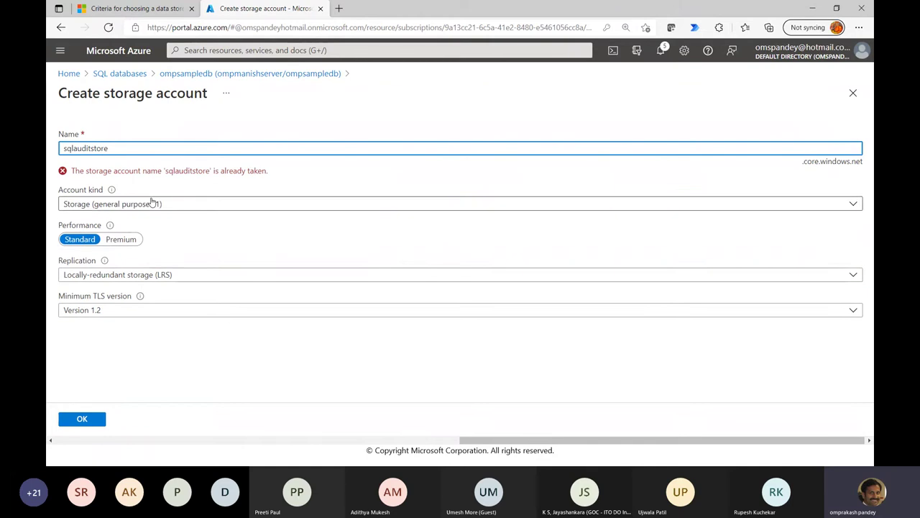
left_click(152, 202)
left_click(129, 148)
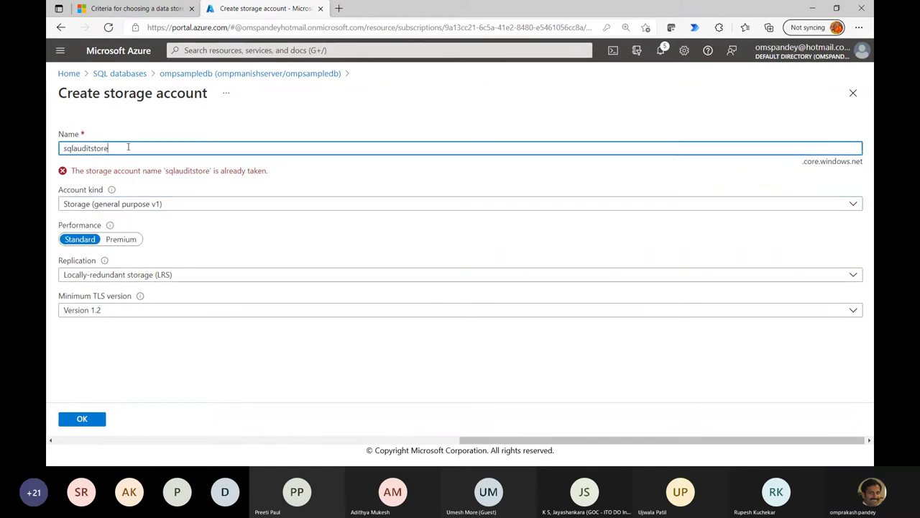
key("Home")
type("omp")
left_click(111, 194)
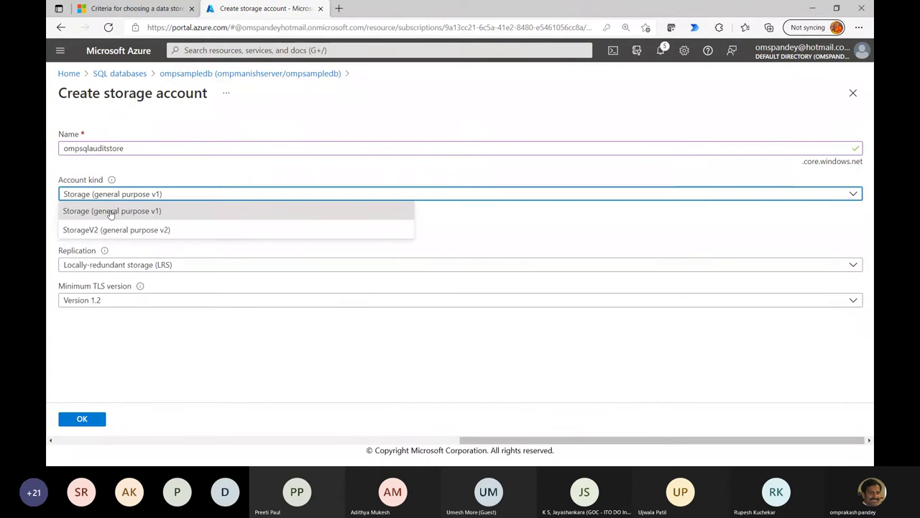
left_click(92, 230)
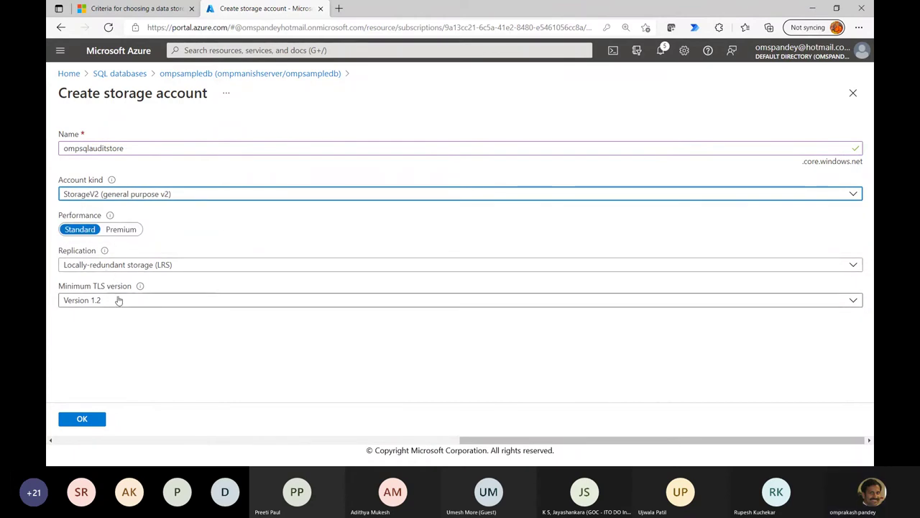
left_click(80, 423)
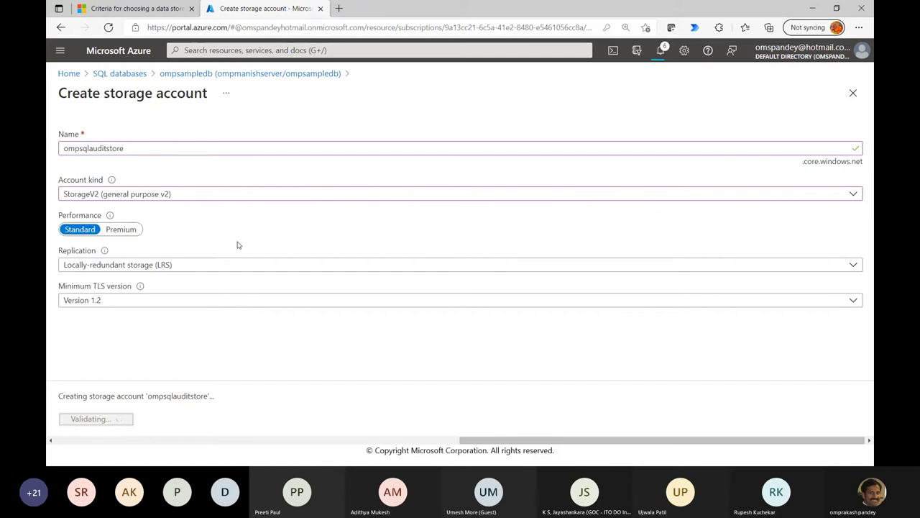
Sign in to portal.azure.com in a new tab, then return to the ompsampledb auditing tab.
left_click(340, 9)
type("portal.azure.com")
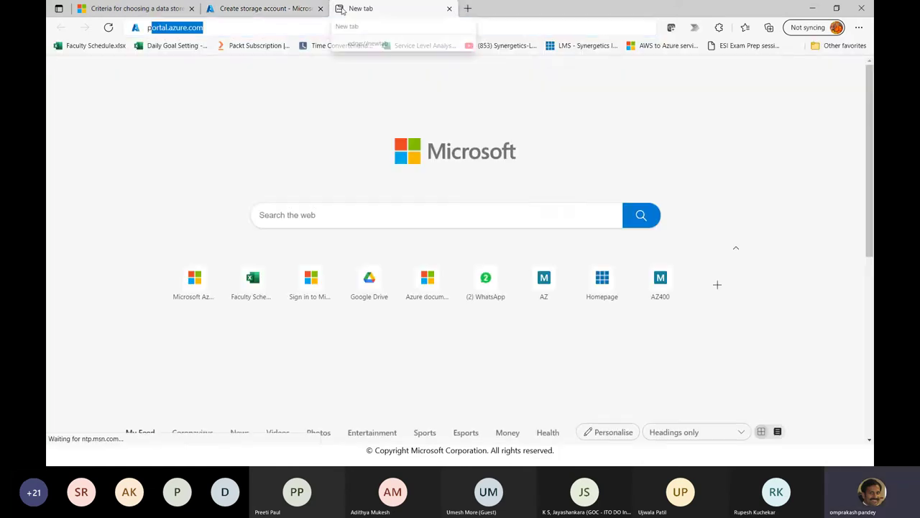
key("Return")
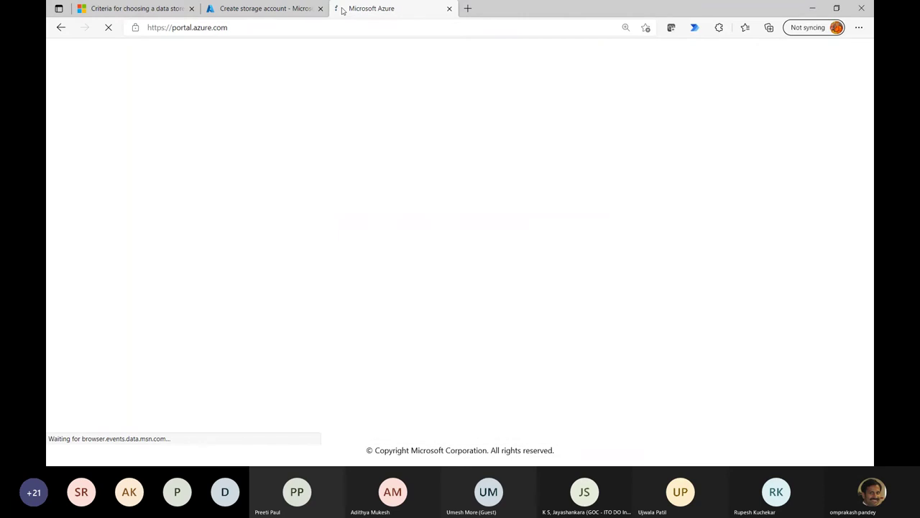
left_click(256, 9)
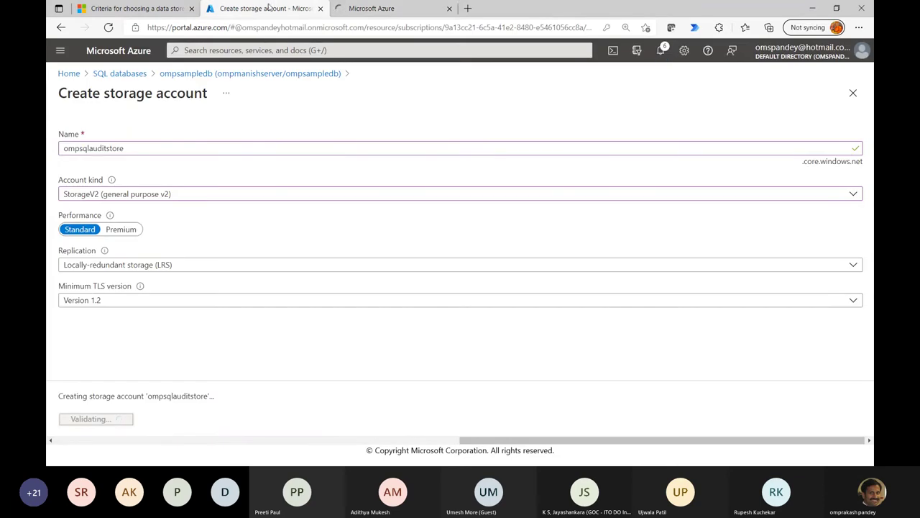
left_click(372, 8)
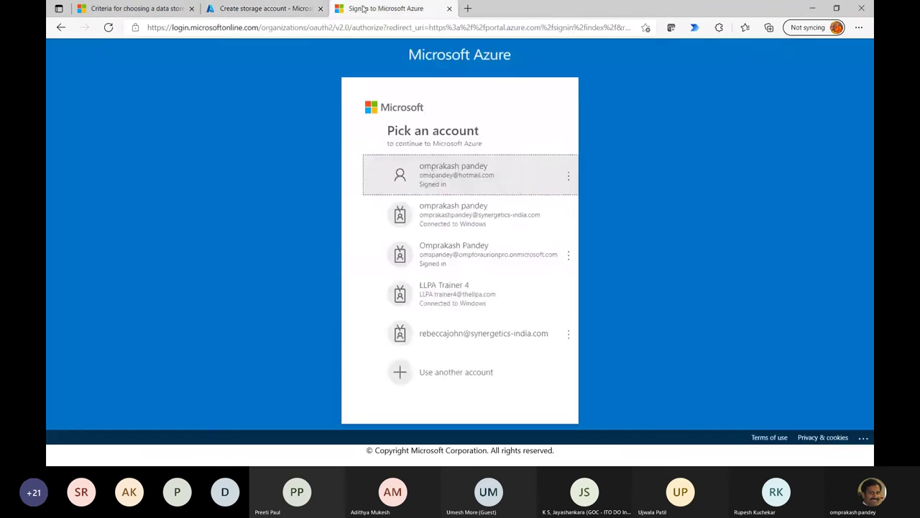
left_click(437, 178)
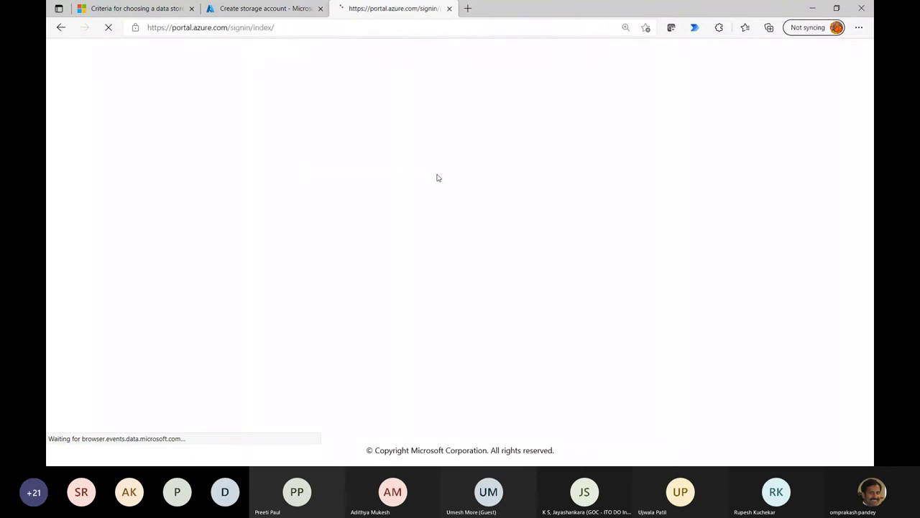
left_click(243, 10)
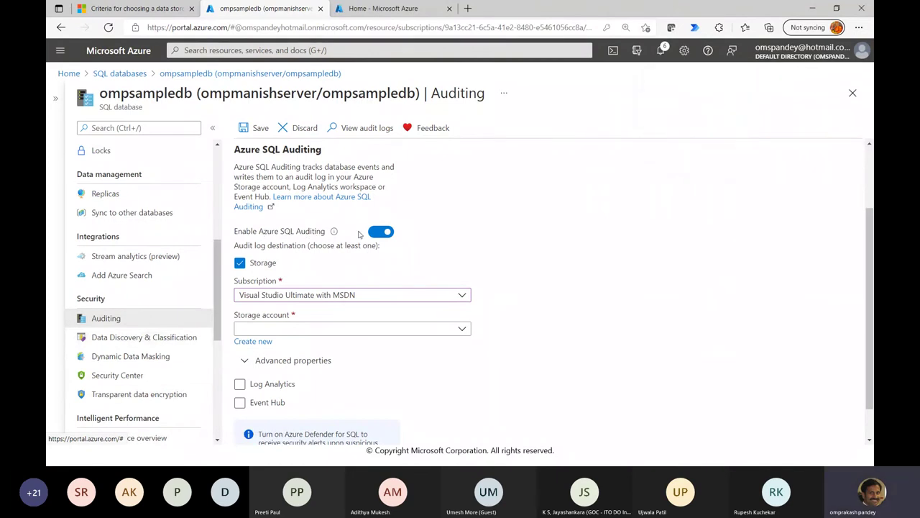
Discard the unsaved auditing edits and reload ompsampledb's Auditing page to refresh storage accounts.
scroll(548, 274, "down", 1)
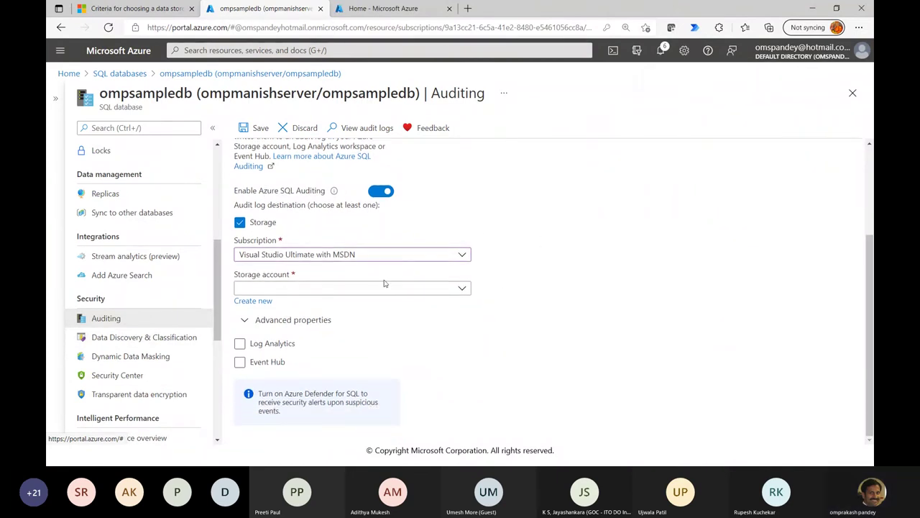
left_click(355, 289)
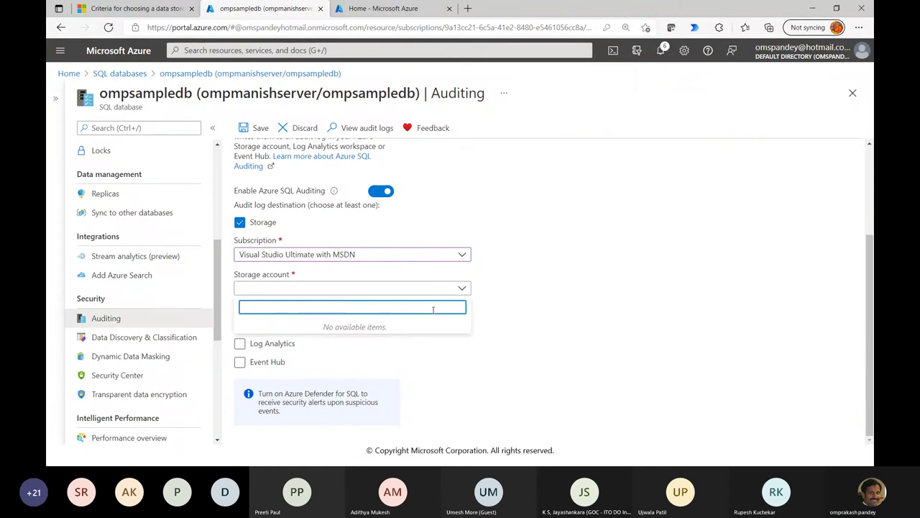
left_click(553, 286)
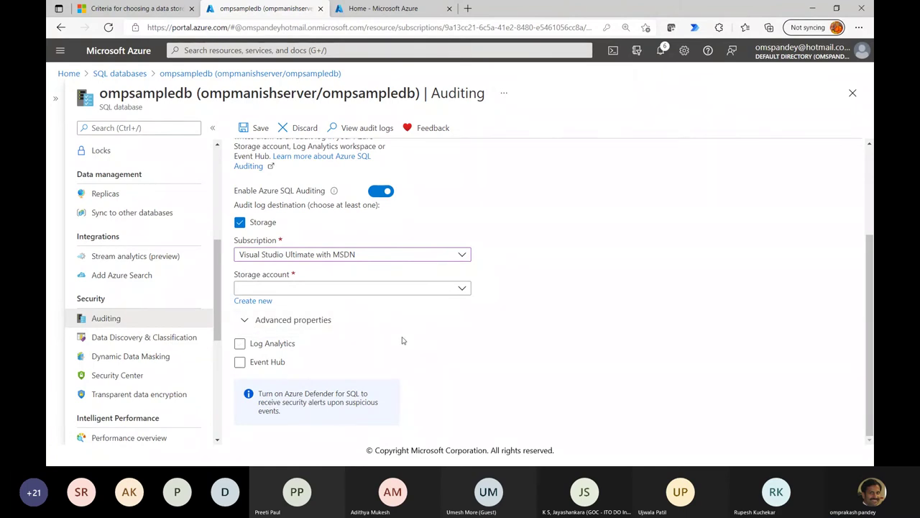
left_click(122, 338)
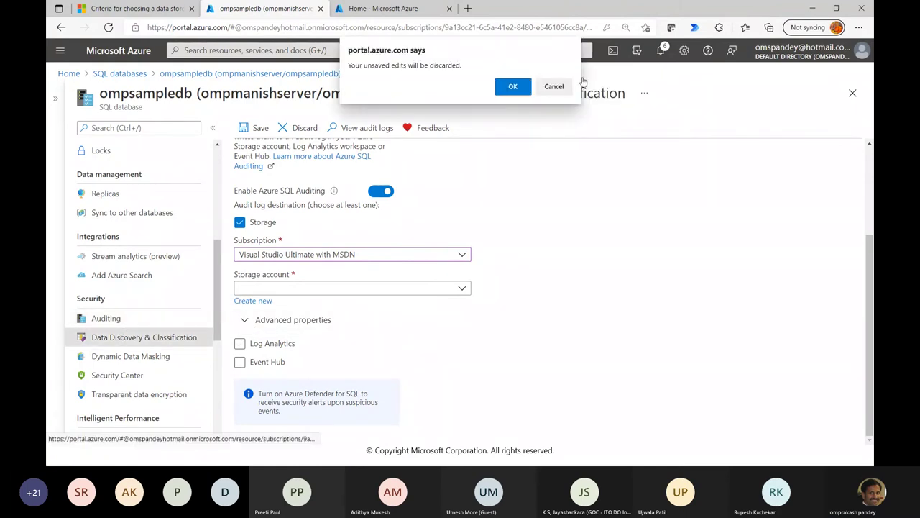
left_click(513, 87)
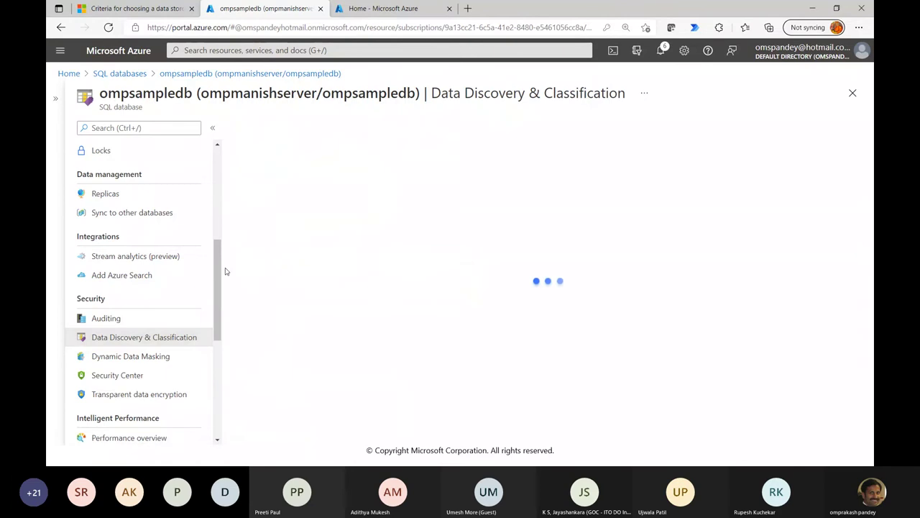
left_click(101, 318)
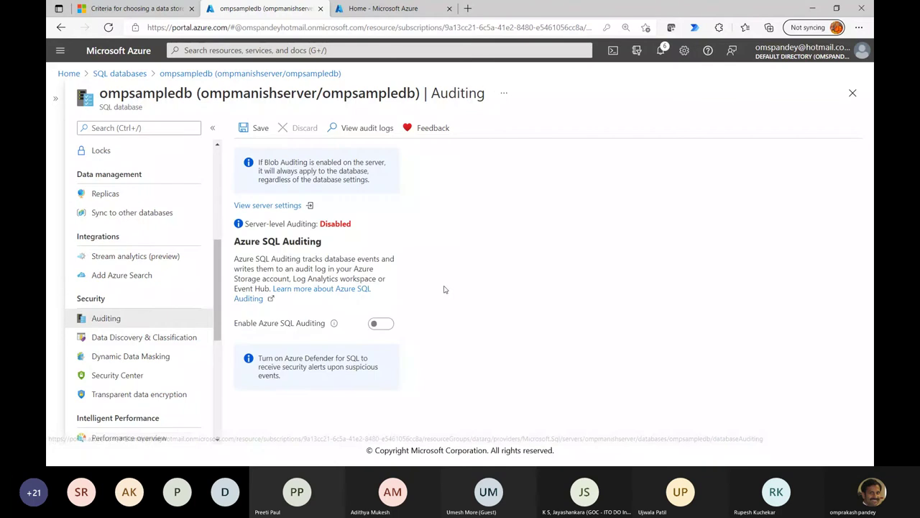
Enable database auditing to storage account ompsqlauditstore and save the settings.
left_click(387, 325)
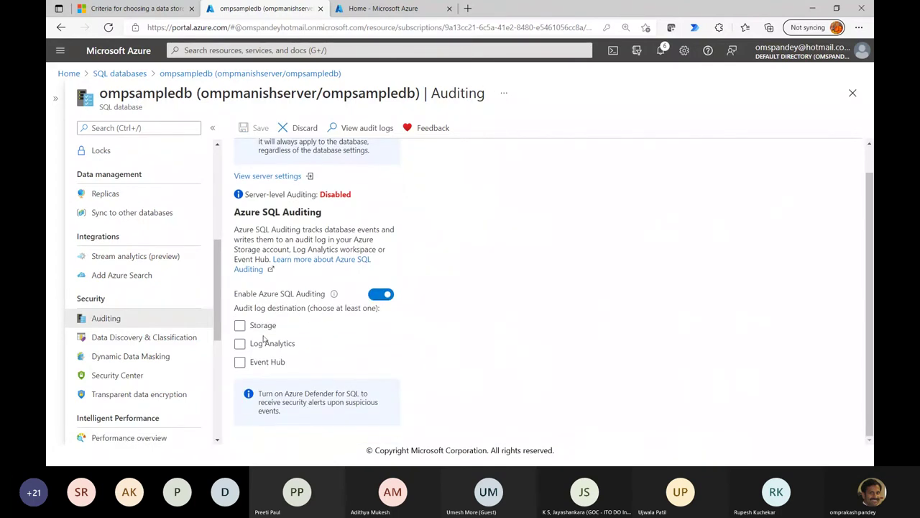
left_click(260, 327)
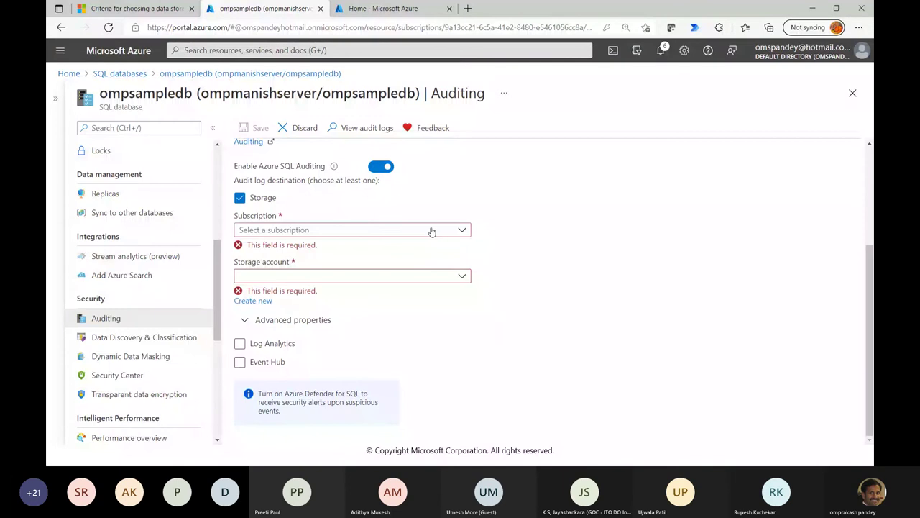
left_click(311, 276)
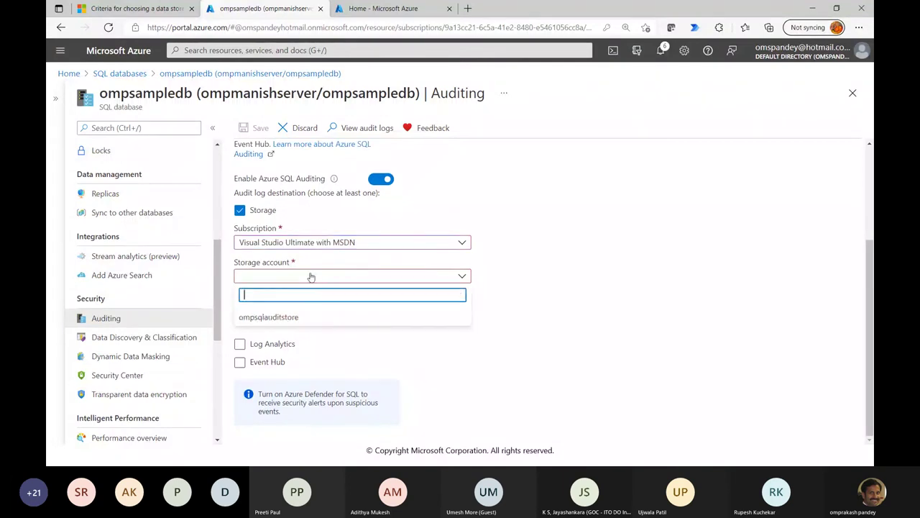
left_click(290, 316)
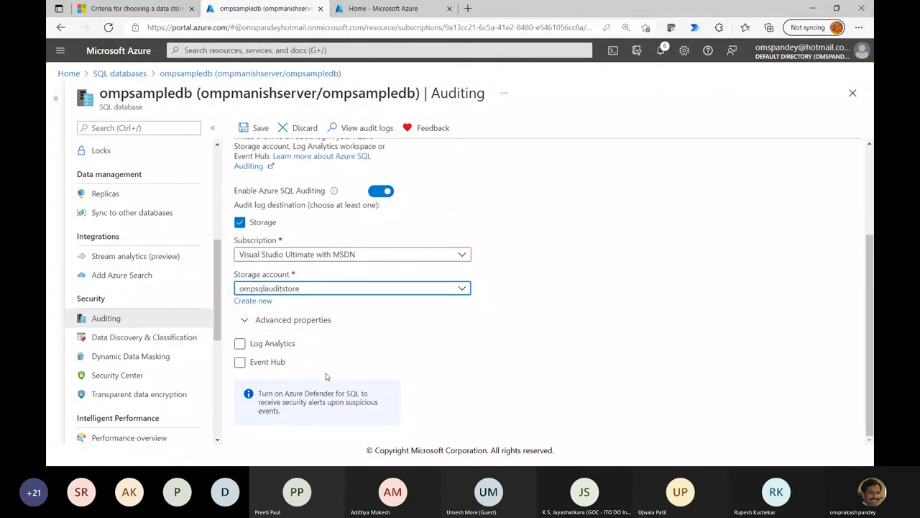
scroll(463, 215, "up", 2)
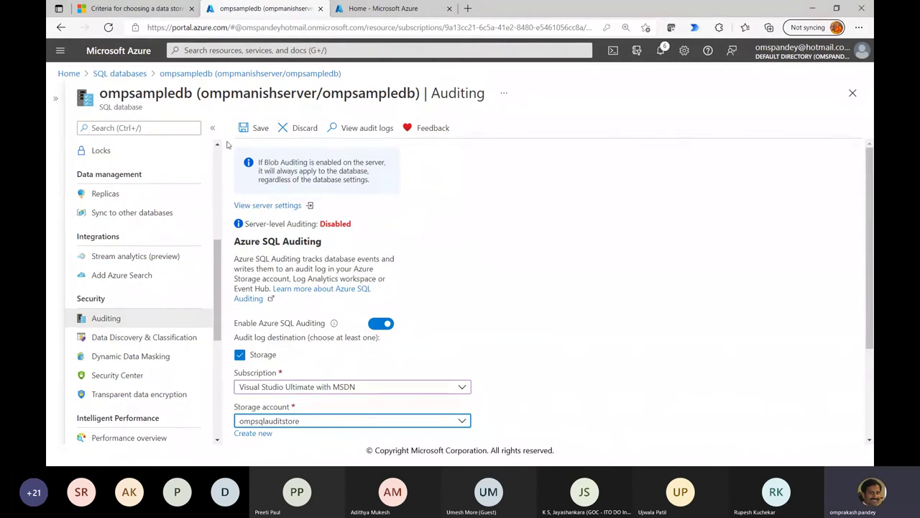
left_click(245, 128)
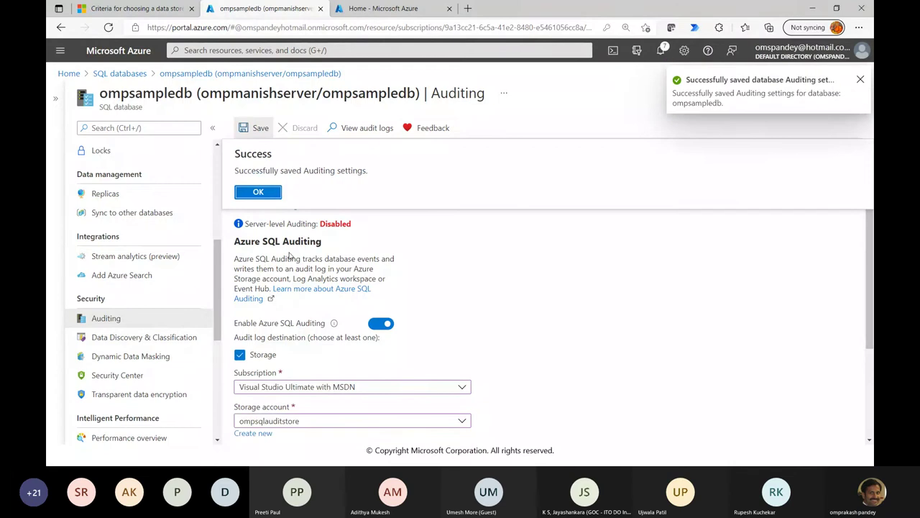
left_click(273, 194)
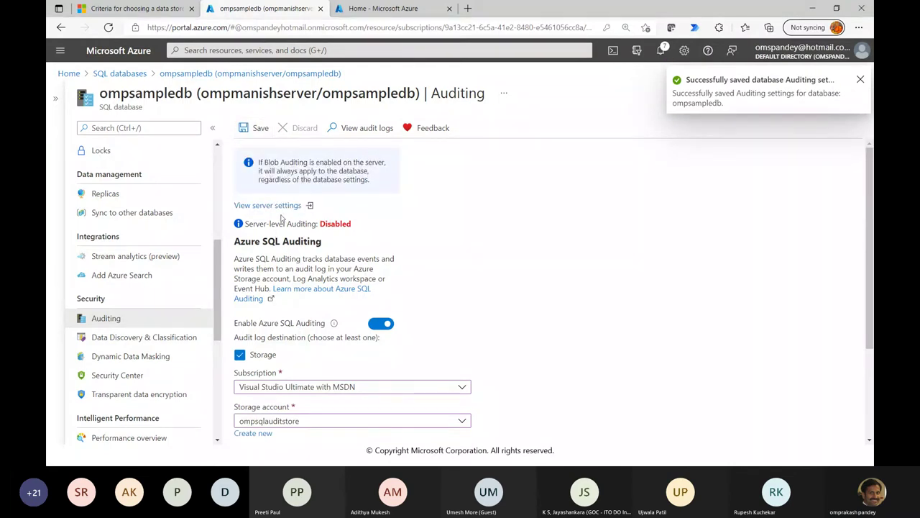
Enable ompmanishserver auditing to ompsqlauditstore under Visual Studio Ultimate with MSDN and save it.
left_click(267, 206)
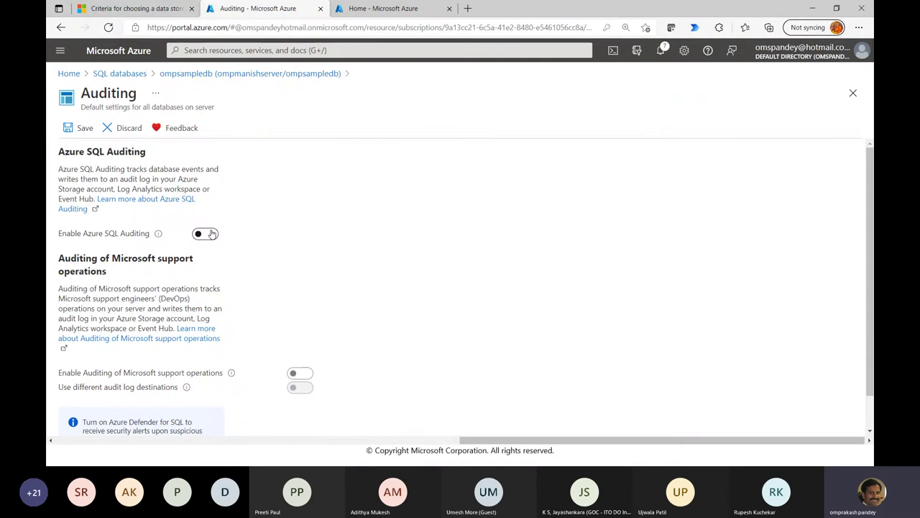
left_click(211, 233)
left_click(64, 266)
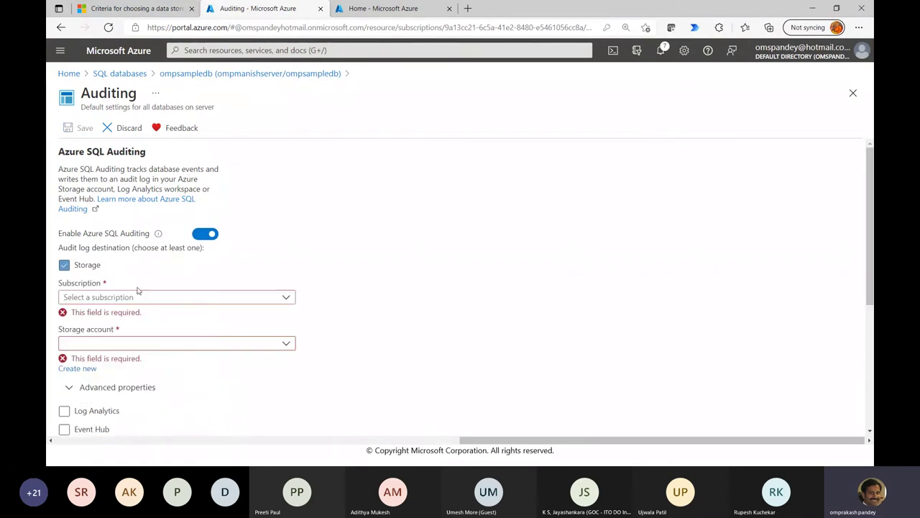
left_click(189, 298)
left_click(135, 338)
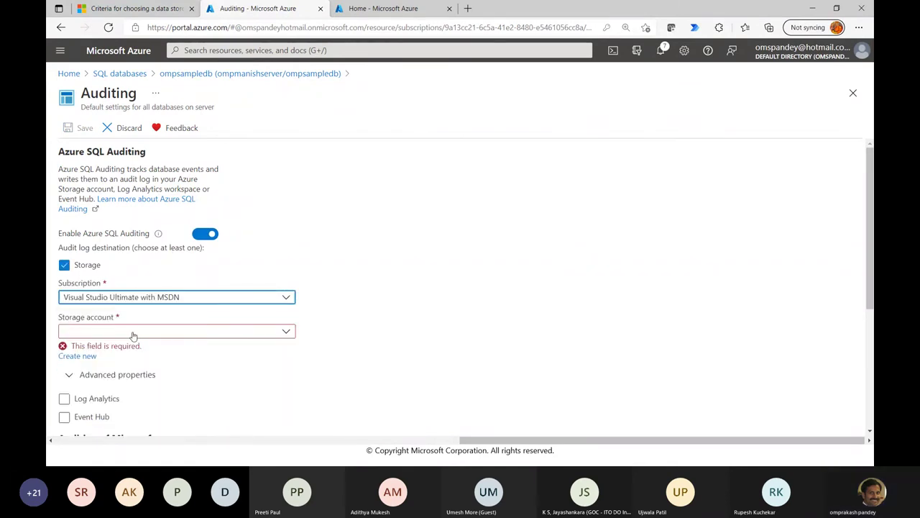
left_click(135, 333)
left_click(115, 375)
scroll(230, 323, "down", 3)
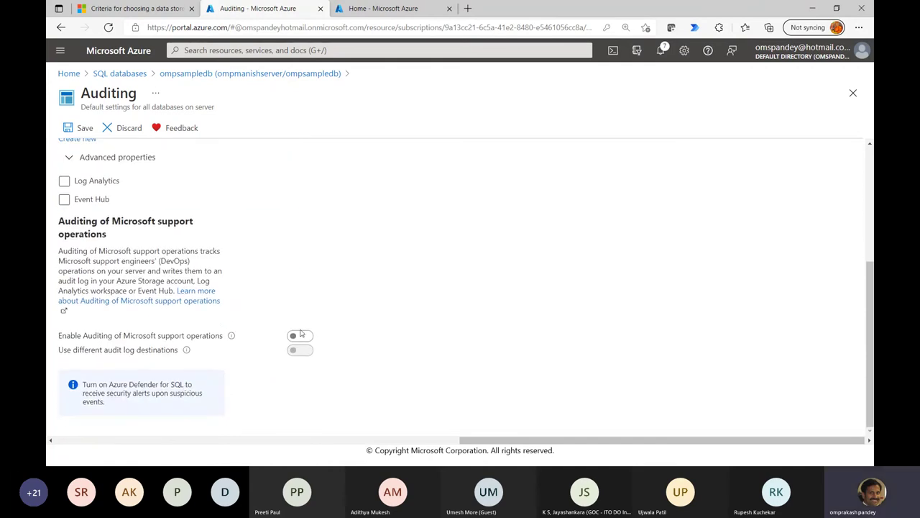
left_click(79, 127)
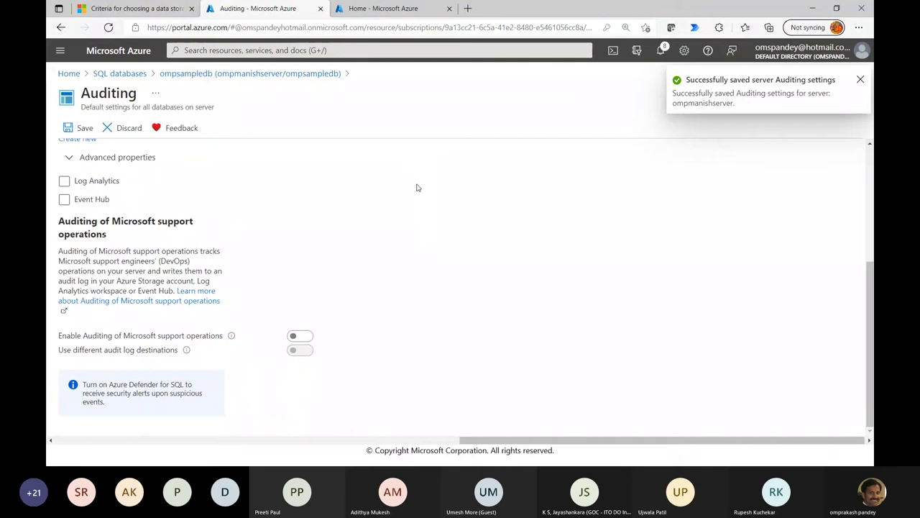
left_click(120, 74)
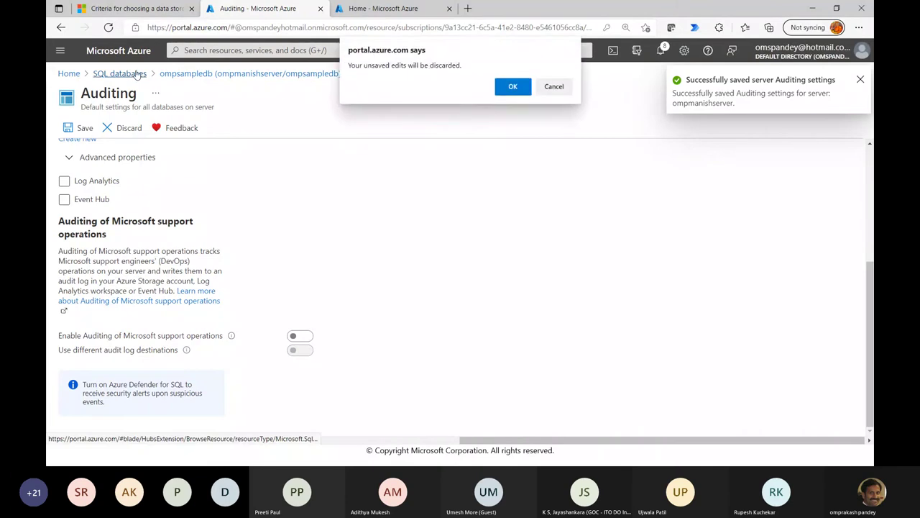
Discard leftover edits and show ompsampledb's overview full width, scrolling the menu to Security.
left_click(520, 88)
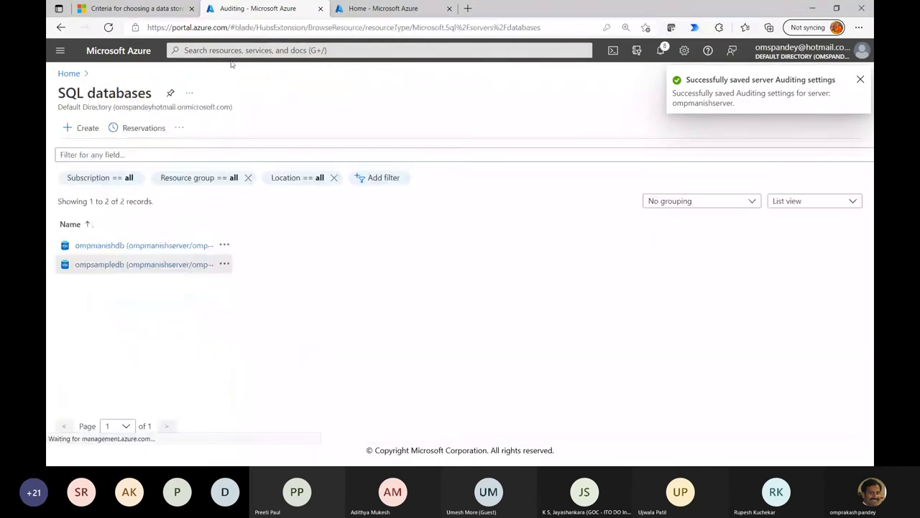
left_click(208, 241)
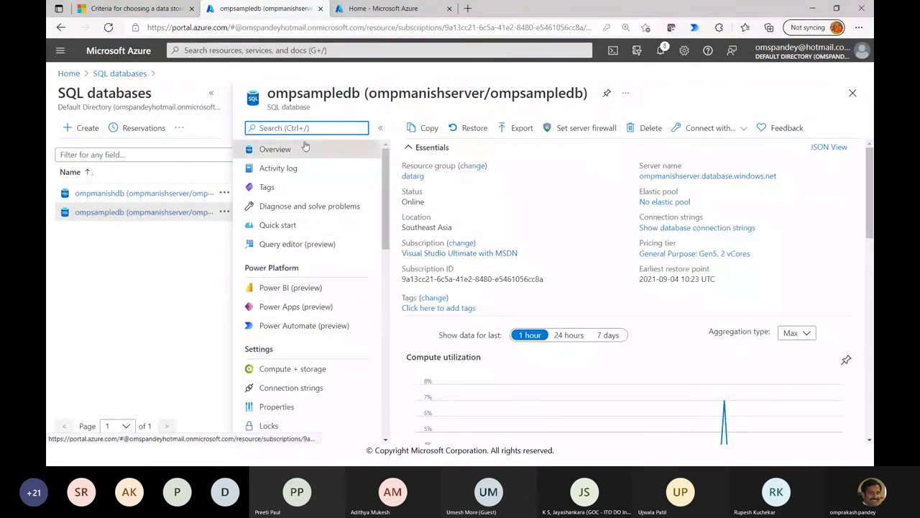
left_click(212, 96)
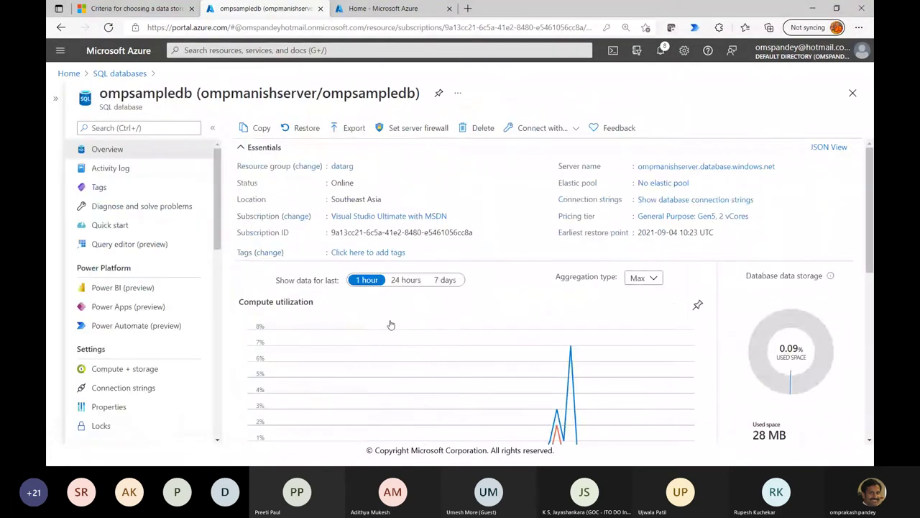
left_click(418, 129)
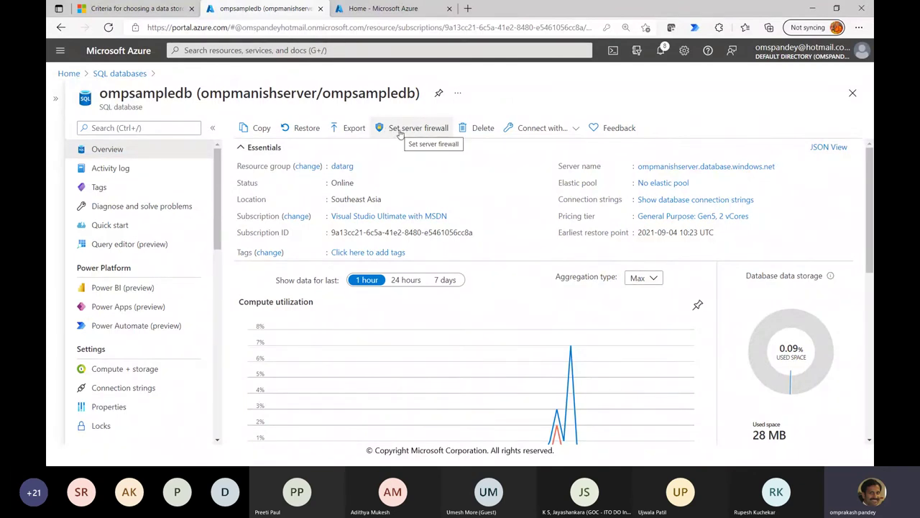
scroll(149, 349, "down", 1)
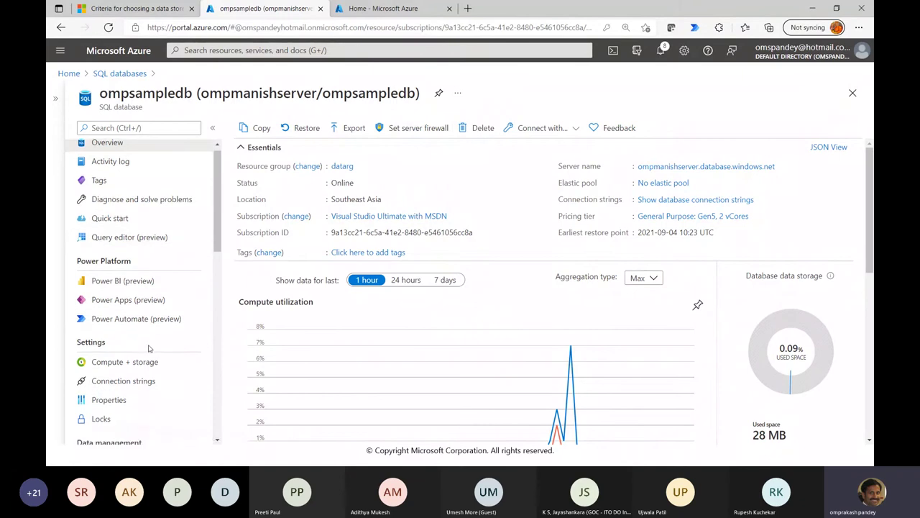
scroll(149, 349, "down", 5)
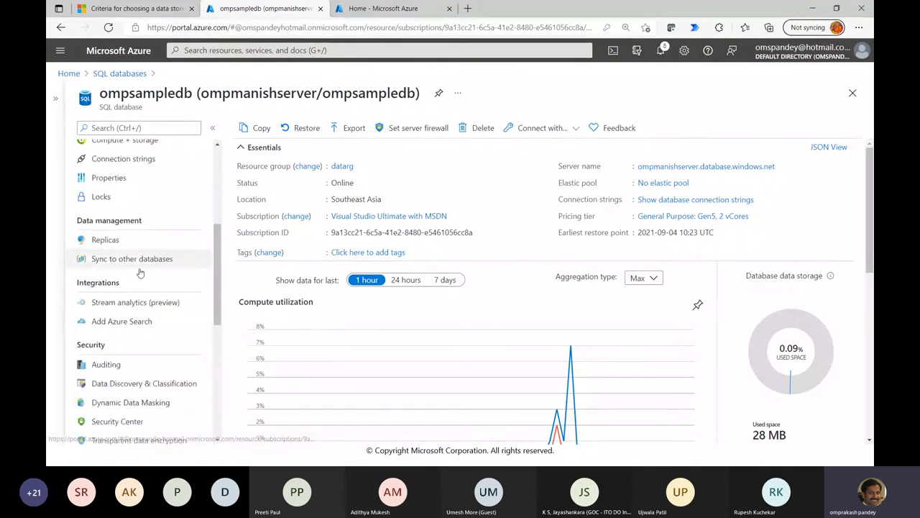
scroll(140, 273, "down", 2)
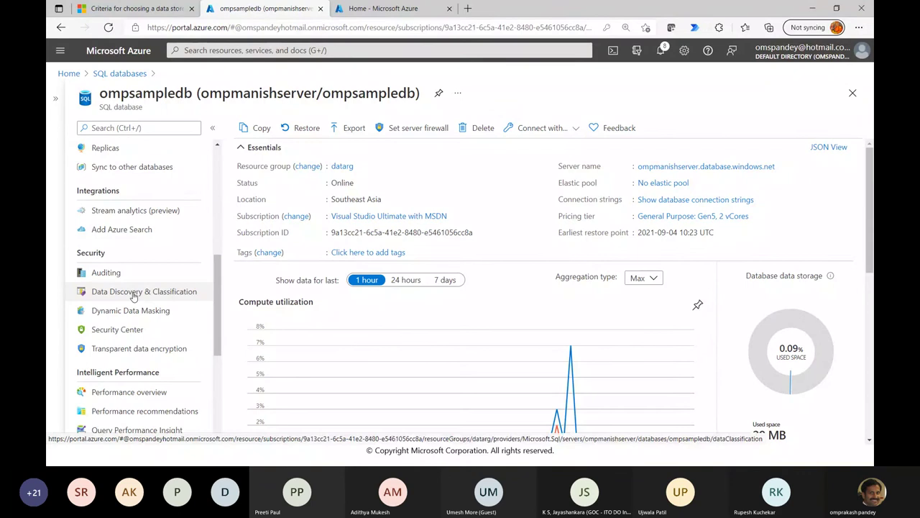
Accept and save all 15 recommended column classifications, then review the 5-table, 5-type summary charts.
left_click(133, 295)
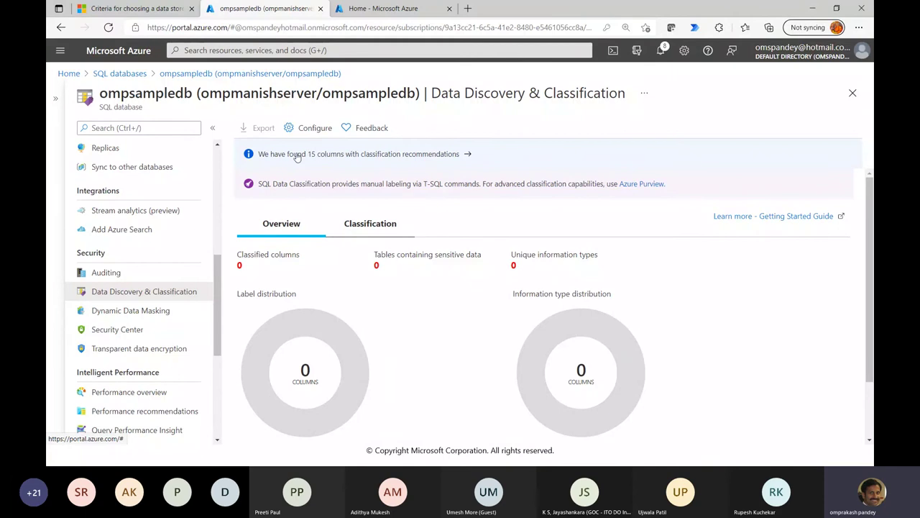
left_click(321, 153)
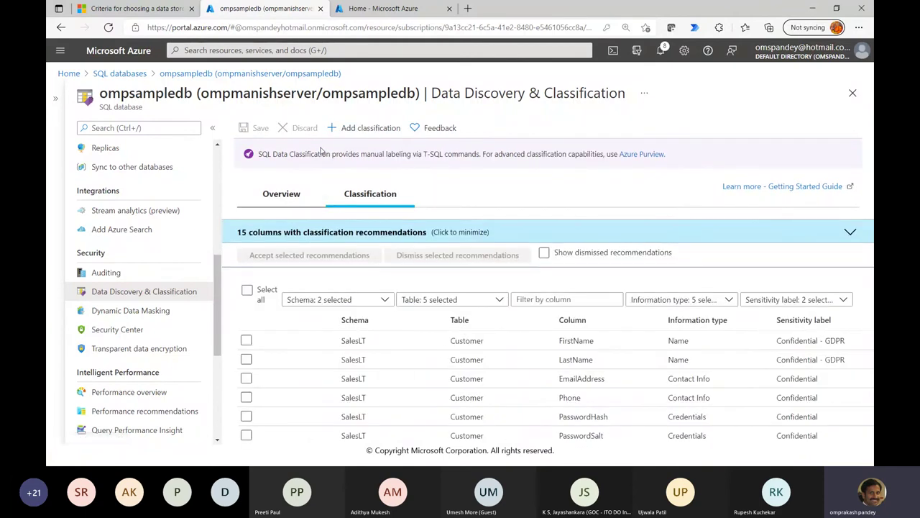
left_click(247, 291)
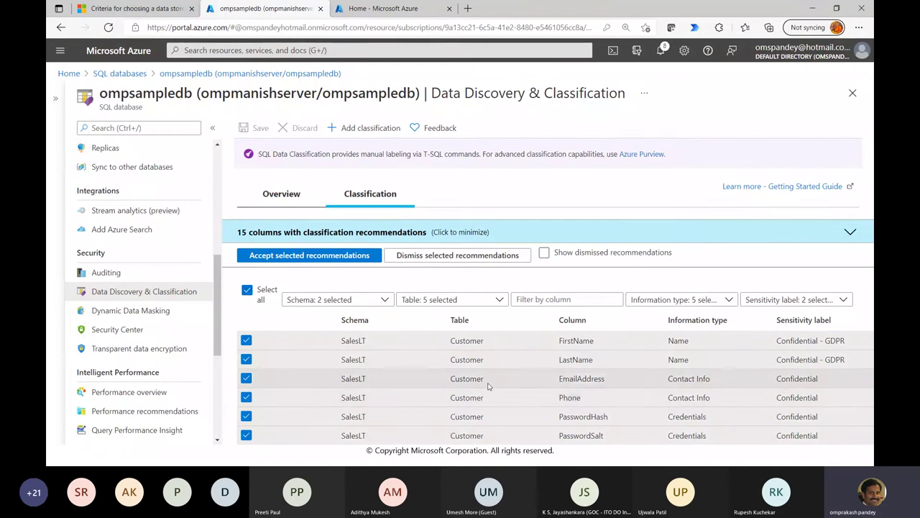
left_click(365, 257)
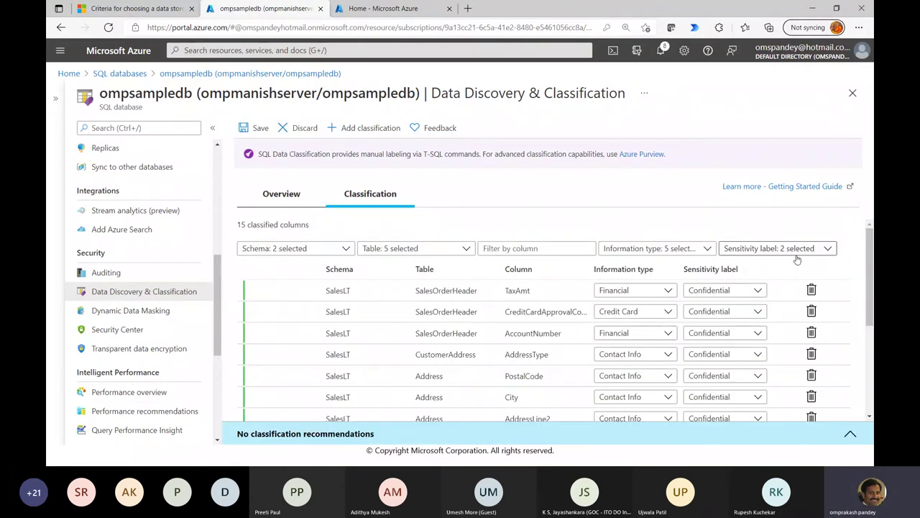
left_click(261, 127)
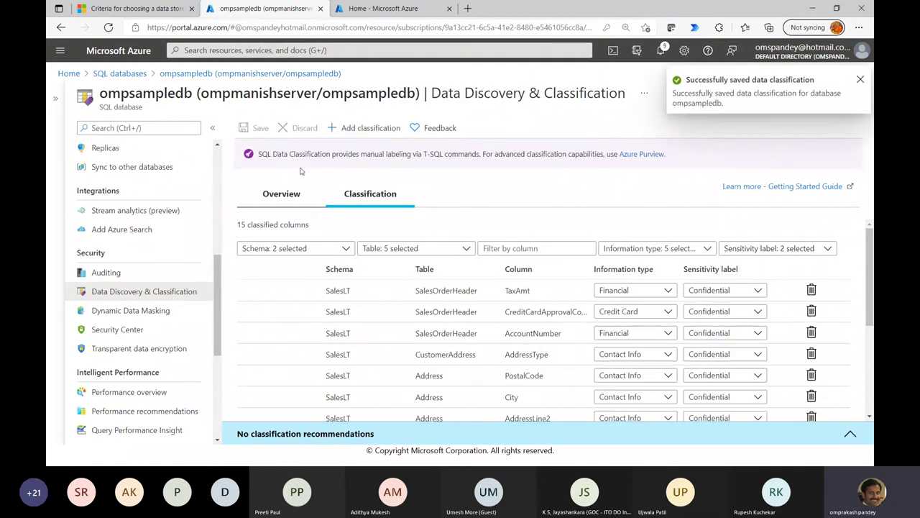
left_click(289, 191)
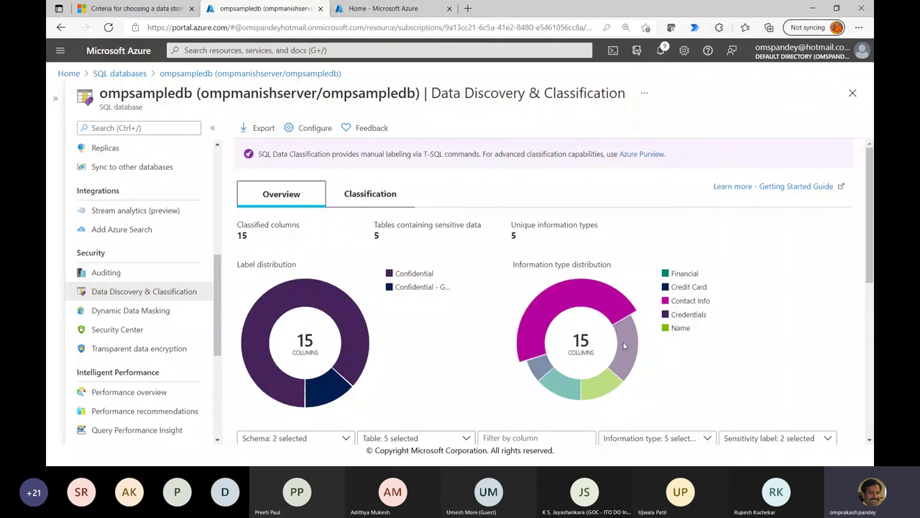
mouse_move(630, 362)
mouse_move(534, 336)
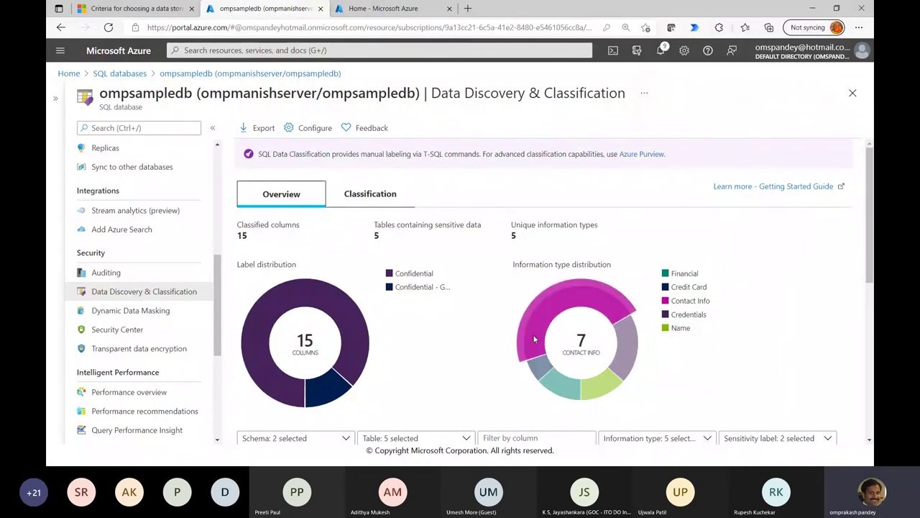
mouse_move(317, 380)
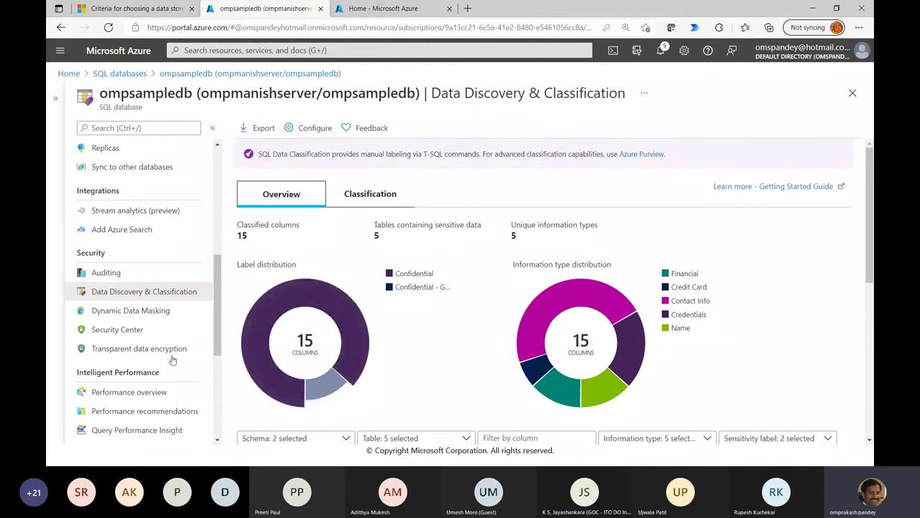
Look over ompsampledb's Dynamic Data Masking page, then review its Performance overview and tuning status.
left_click(155, 310)
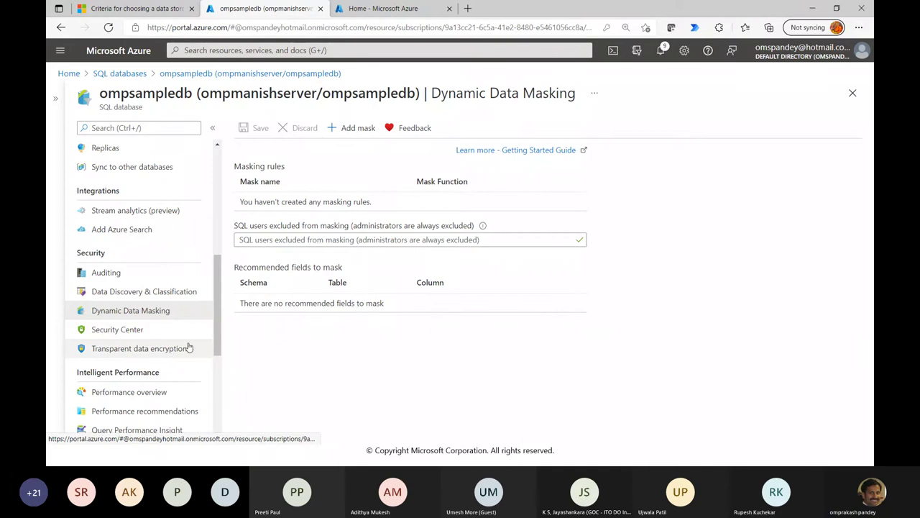
scroll(189, 348, "down", 3)
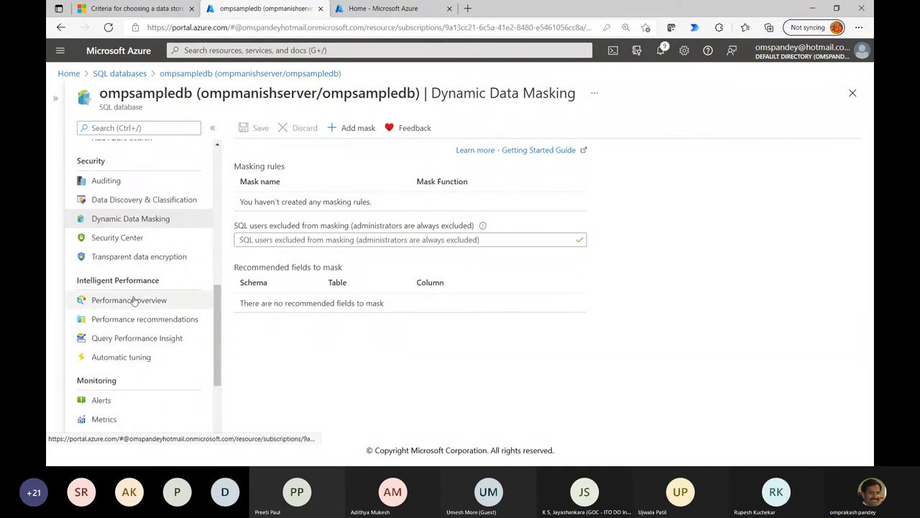
left_click(133, 301)
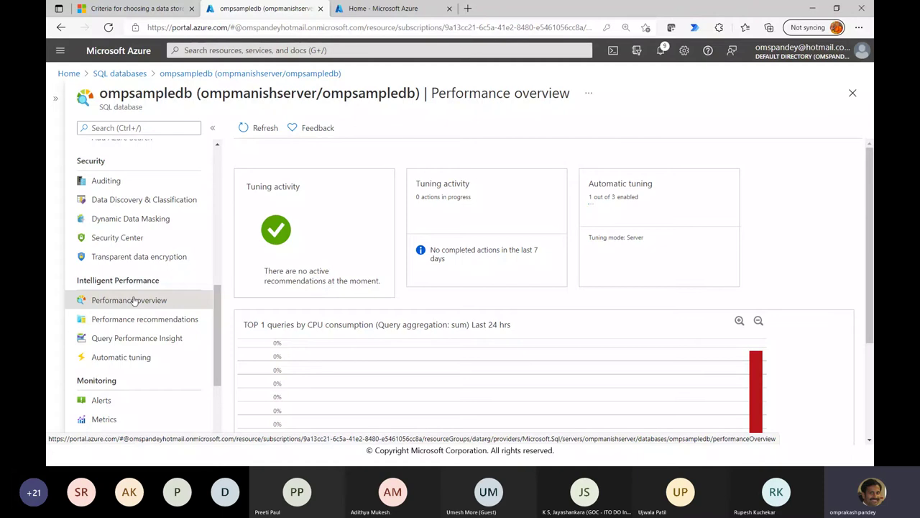
scroll(474, 237, "down", 2)
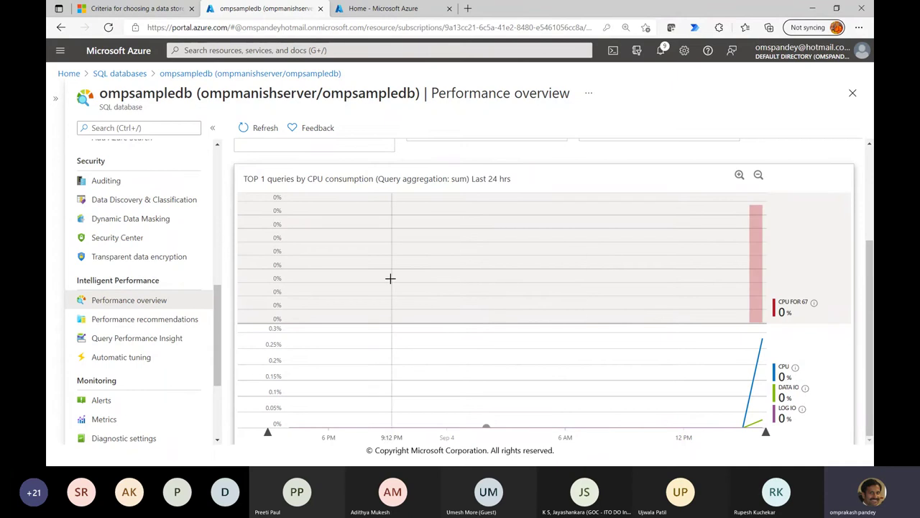
Review performance recommendations, then the long running queries in Query Performance Insight.
left_click(170, 321)
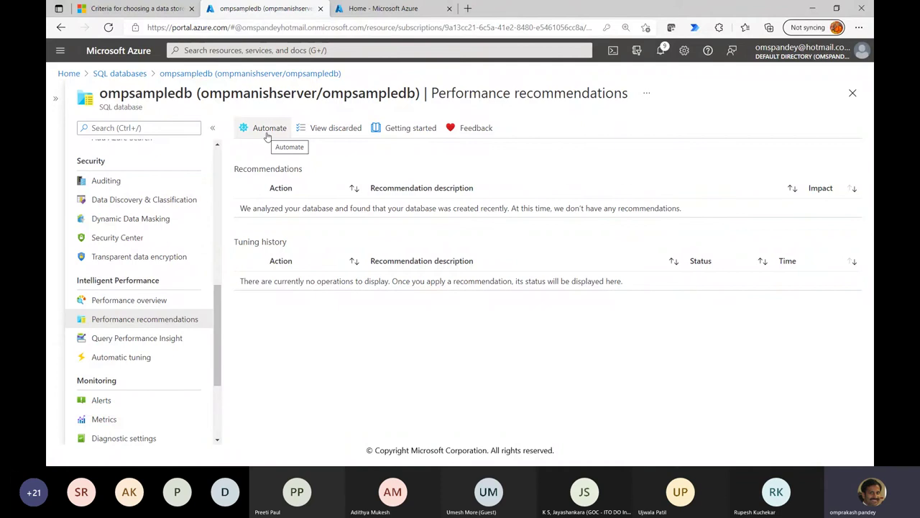
left_click(137, 338)
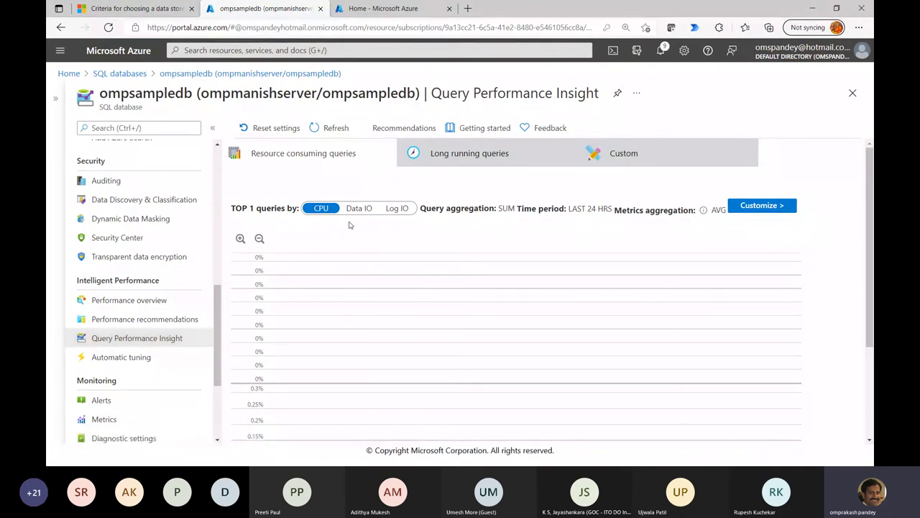
left_click(453, 155)
Check Query Performance Insight's Custom options, then bring up the Lesson 3 objectives slide.
scroll(484, 372, "down", 1)
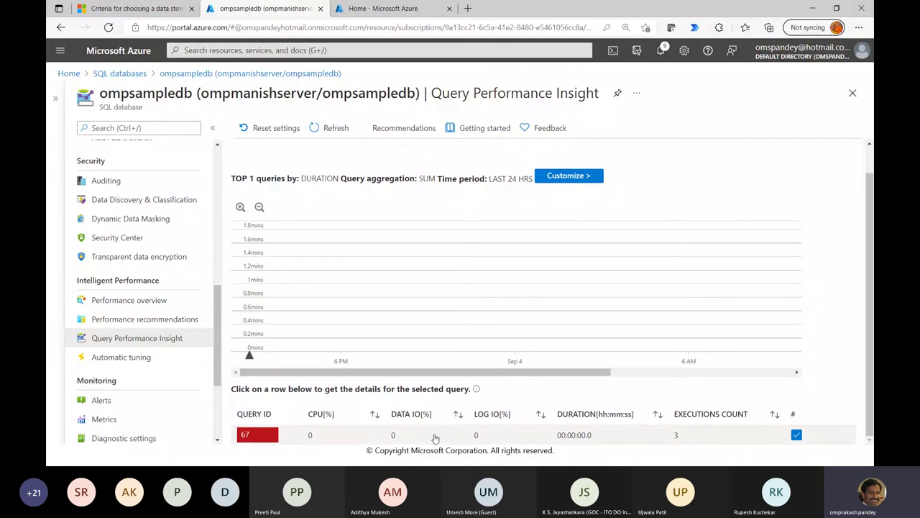
scroll(435, 439, "up", 1)
left_click(622, 154)
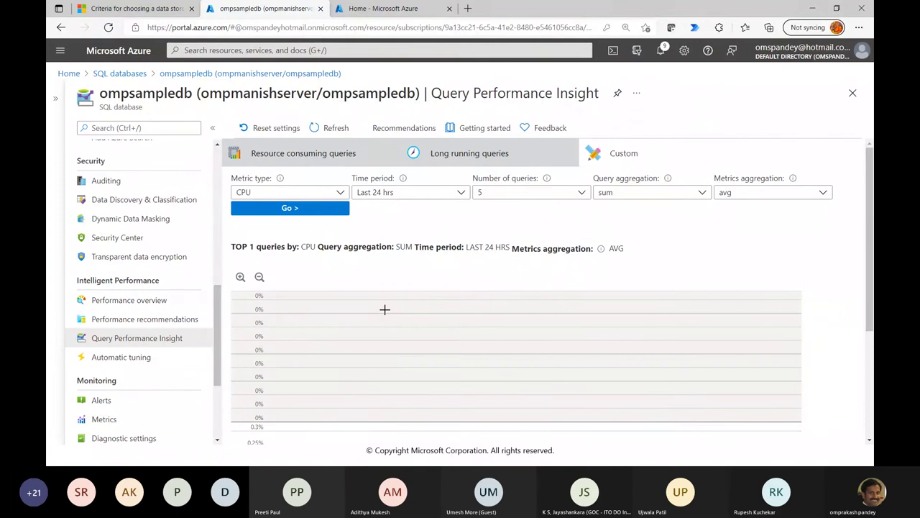
key("alt+Tab")
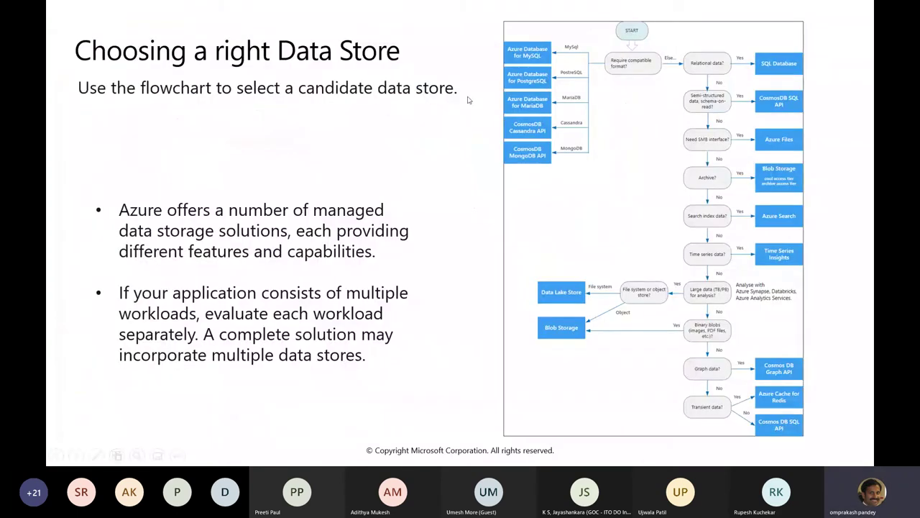
key("Right")
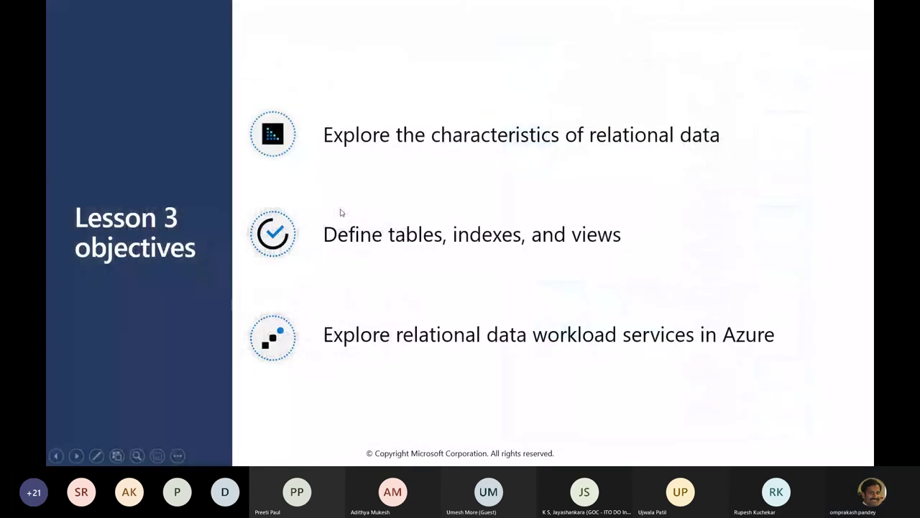
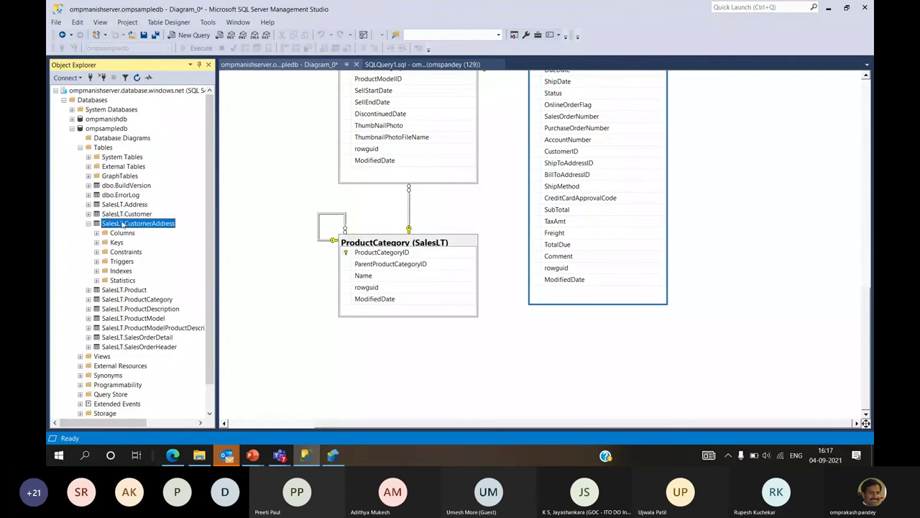
Open the context menu for the SalesLT.CustomerAddress table.
right_click(134, 223)
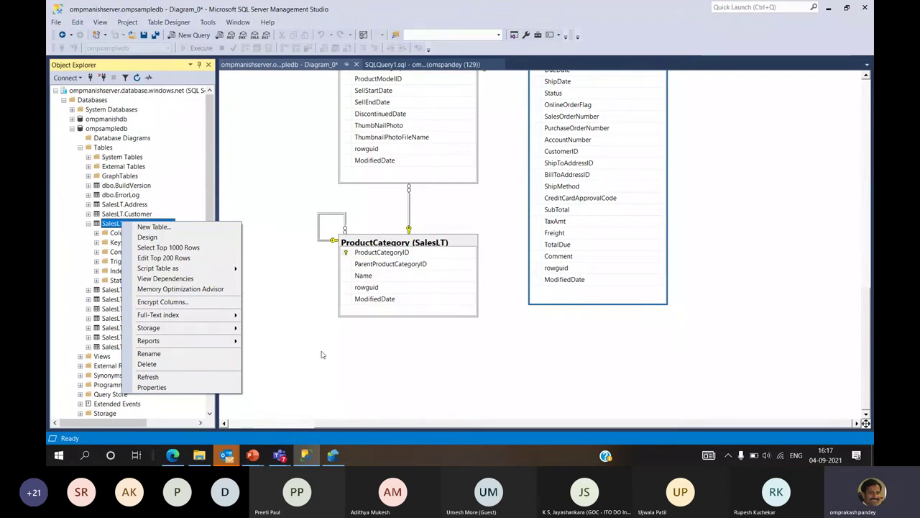
Maximize Azure Data Studio, check the CustomerAddress and Customer table actions, then minimize it.
left_click(333, 455)
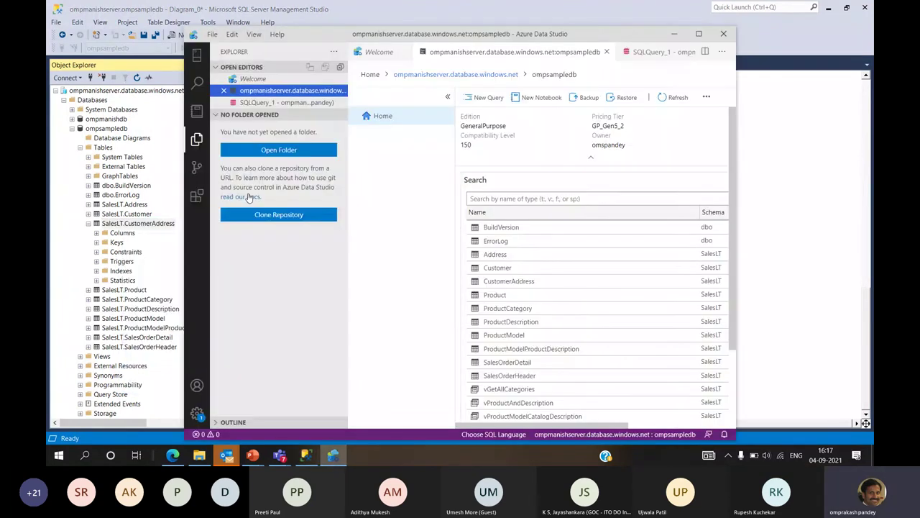
left_click(707, 36)
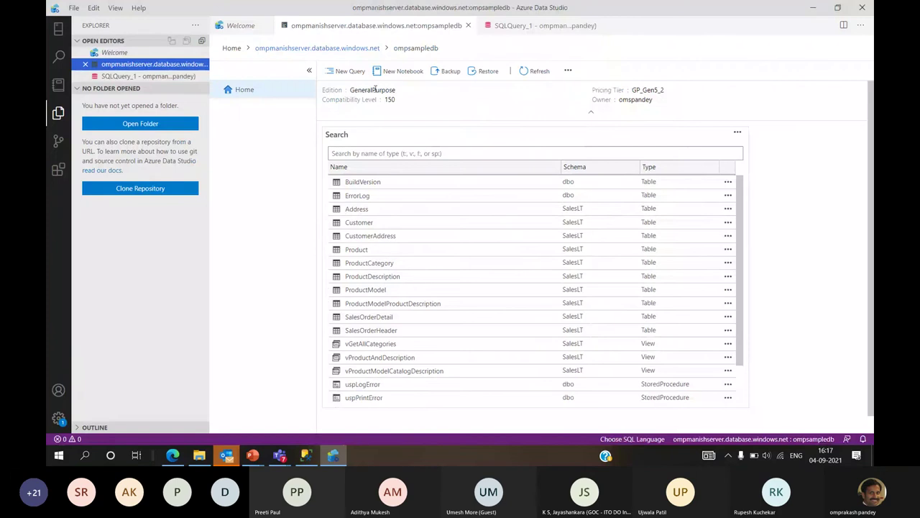
right_click(372, 239)
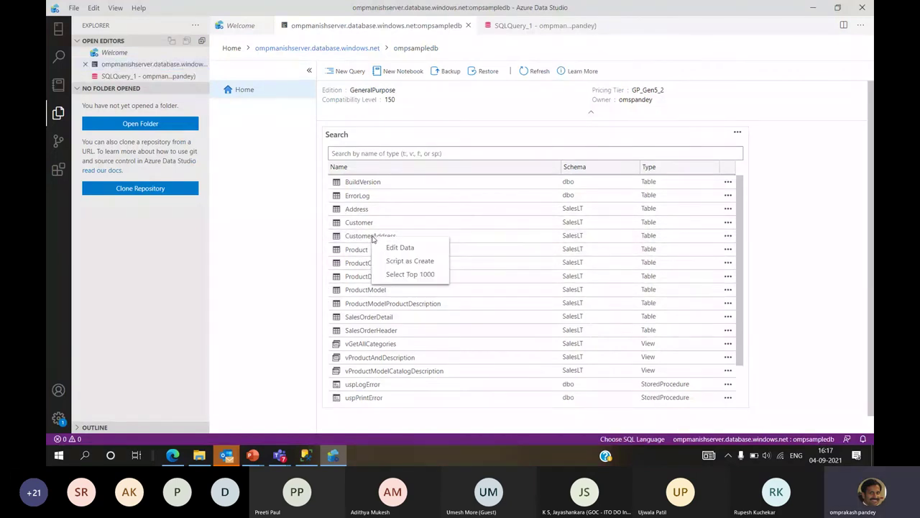
right_click(368, 223)
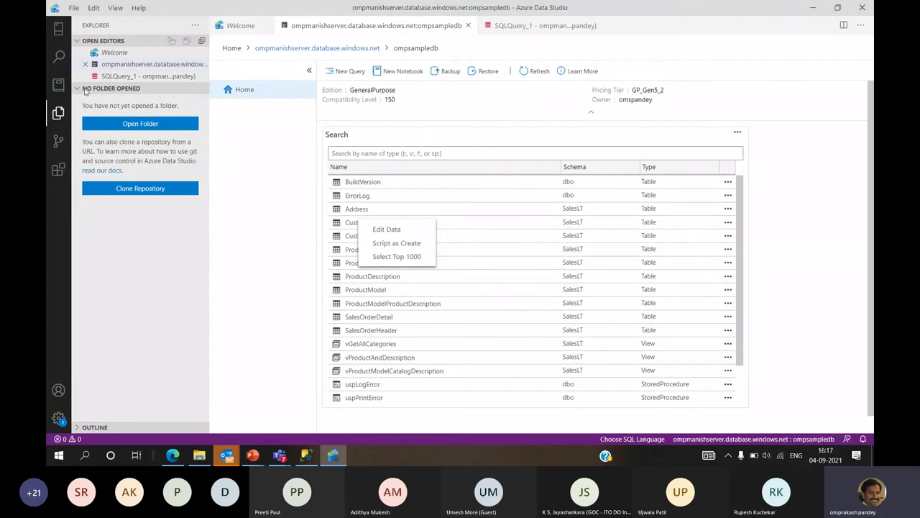
left_click(813, 8)
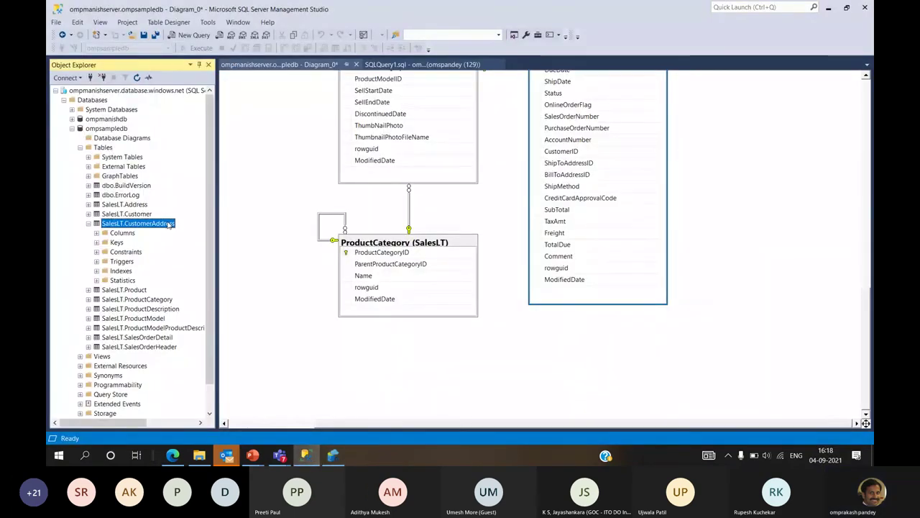
right_click(169, 224)
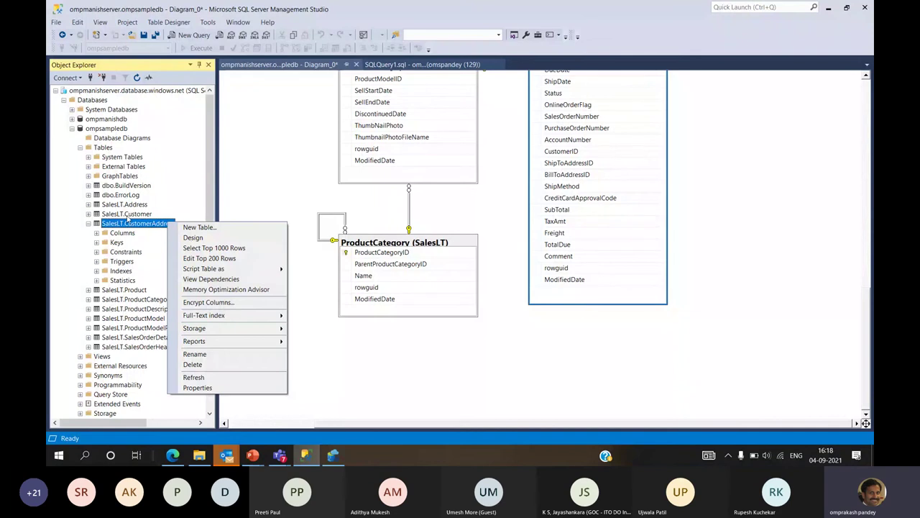
left_click(128, 216)
right_click(128, 219)
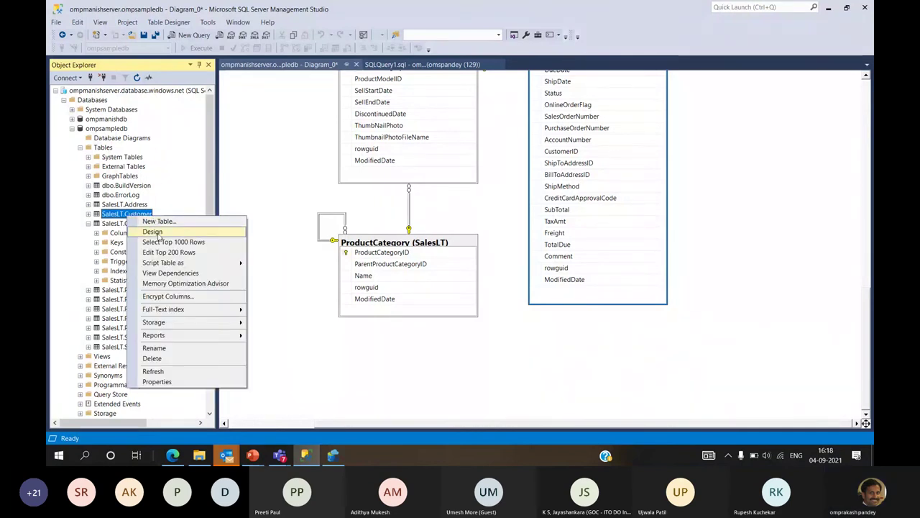
key("Escape")
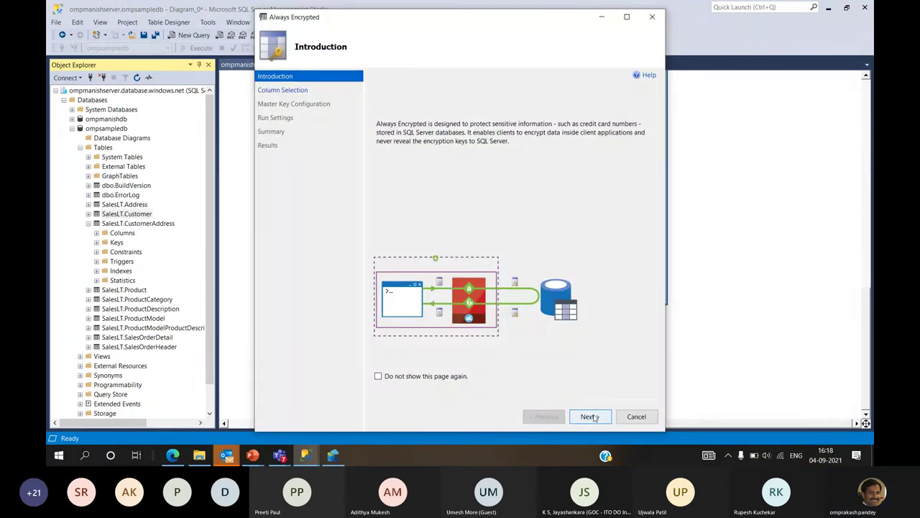
Advance to column selection and tick the Phone and PasswordHash columns of Customer.
left_click(589, 416)
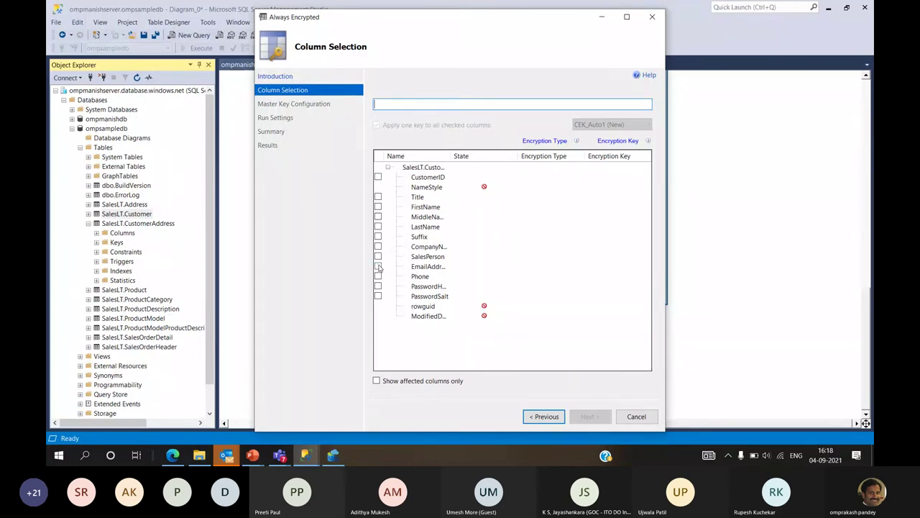
left_click(378, 277)
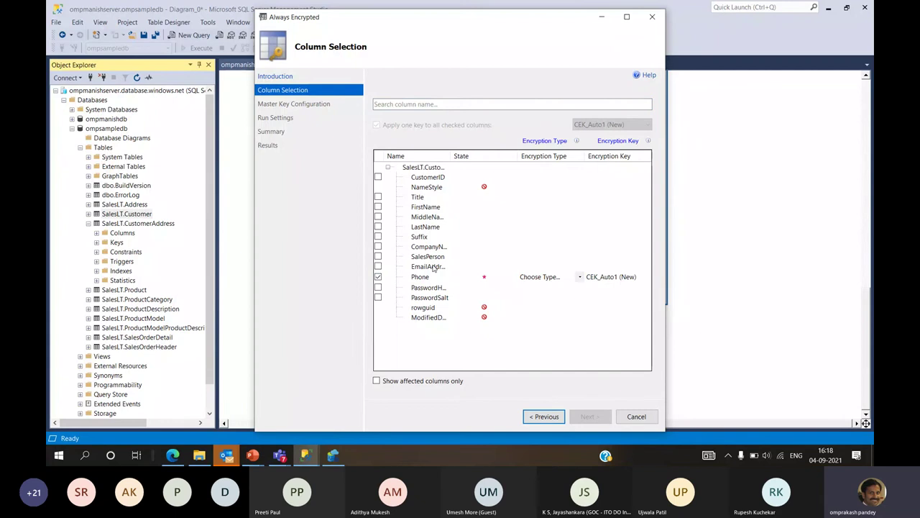
left_click(378, 288)
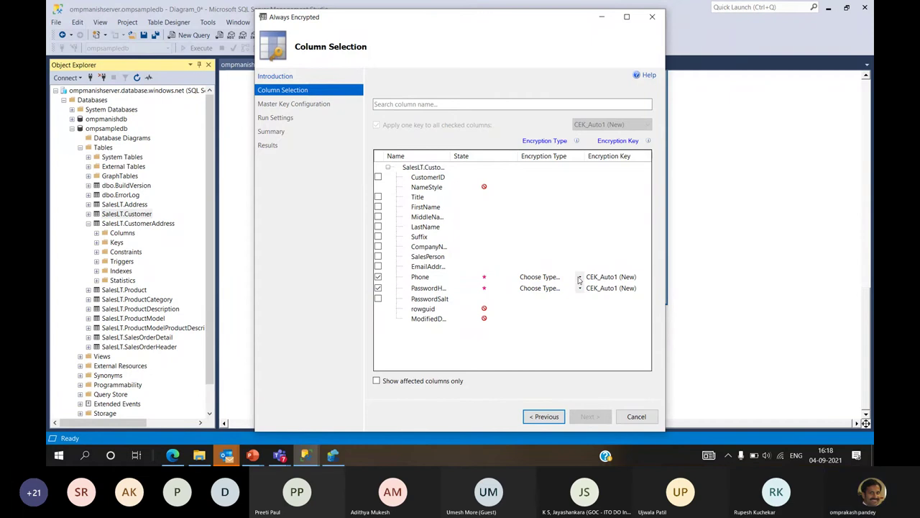
Set Phone's encryption type to Deterministic and PasswordHash's to Randomized.
left_click(580, 279)
left_click(580, 279)
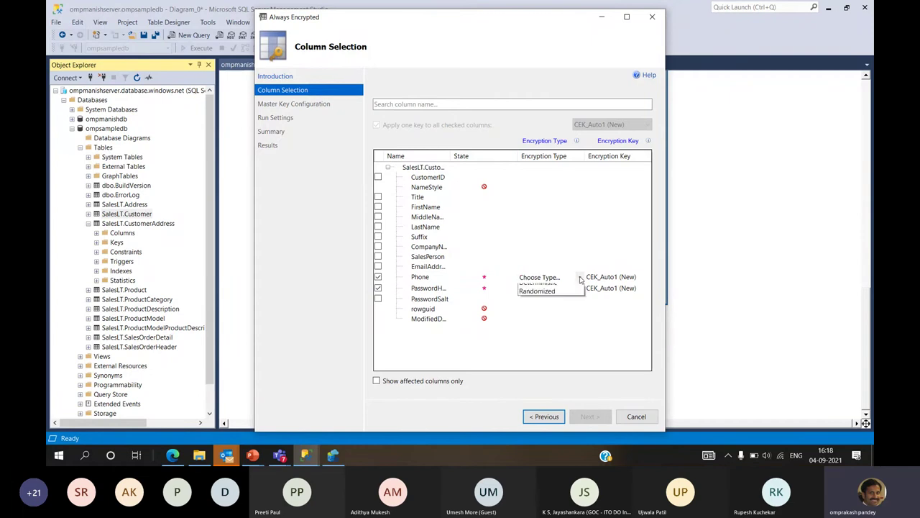
left_click(557, 297)
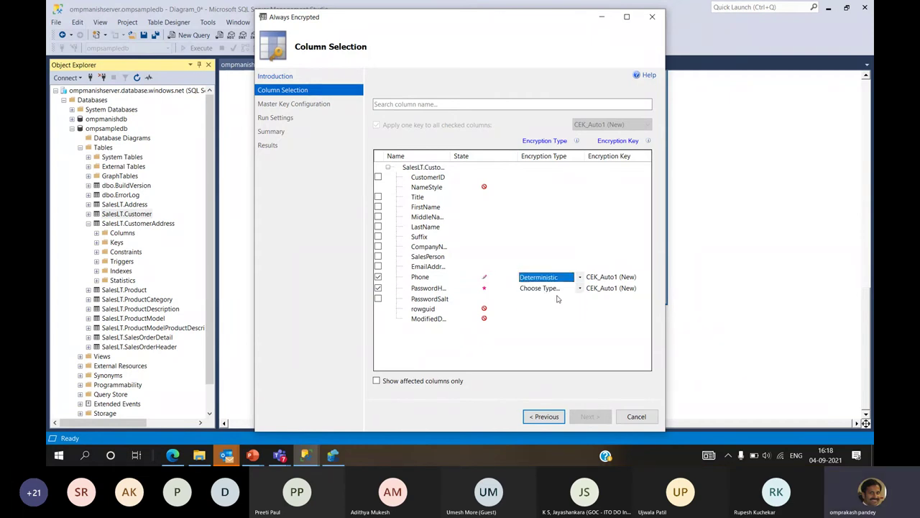
left_click(580, 290)
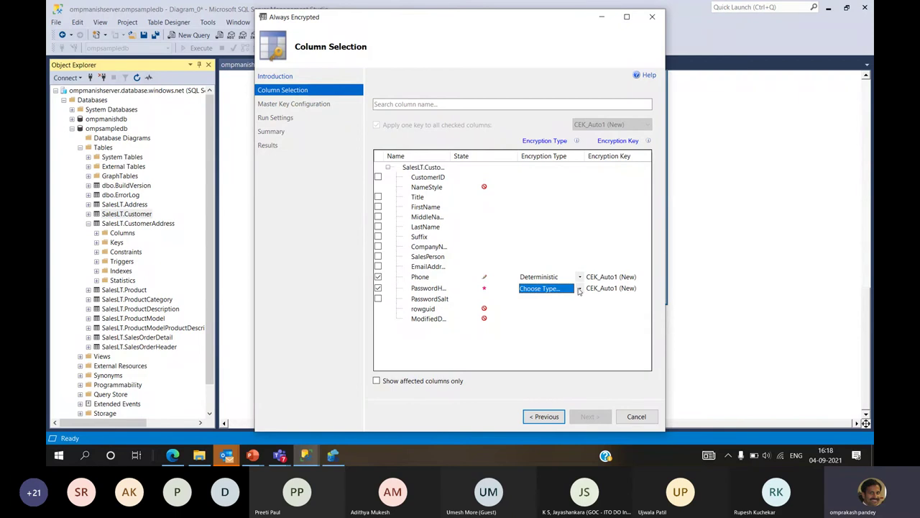
left_click(580, 289)
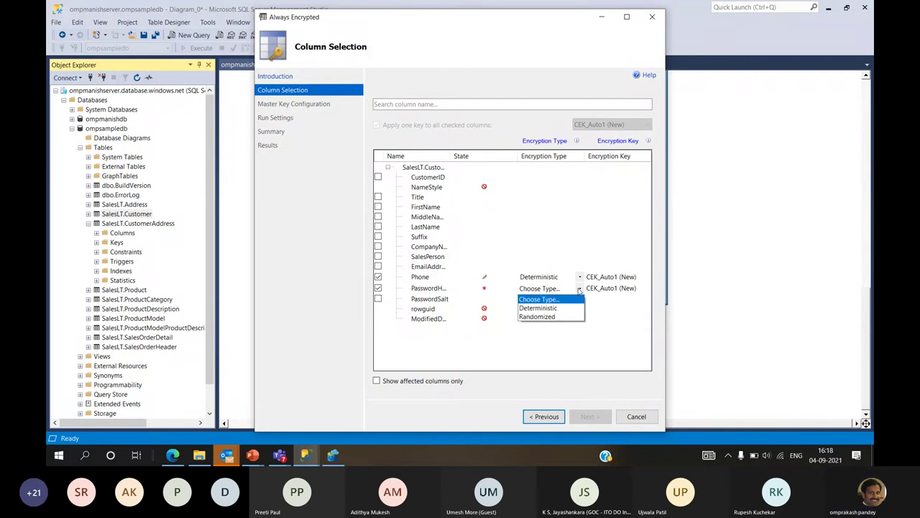
left_click(543, 317)
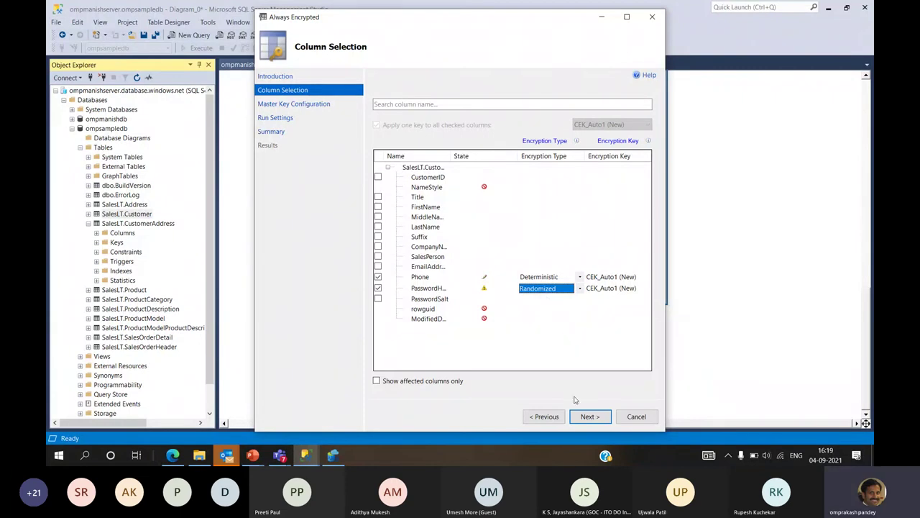
On Master Key Configuration, keep the auto-generated column master key and choose Azure Key Vault.
left_click(590, 417)
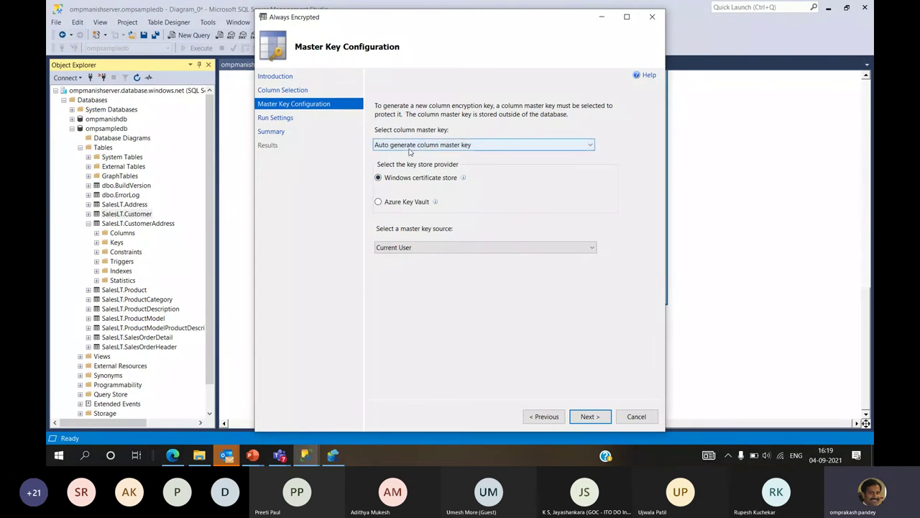
left_click(468, 145)
left_click(640, 191)
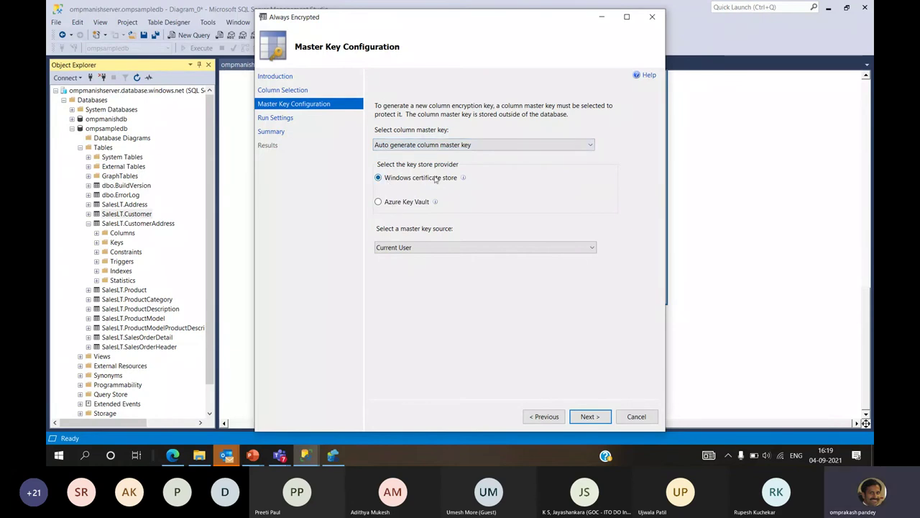
left_click(407, 204)
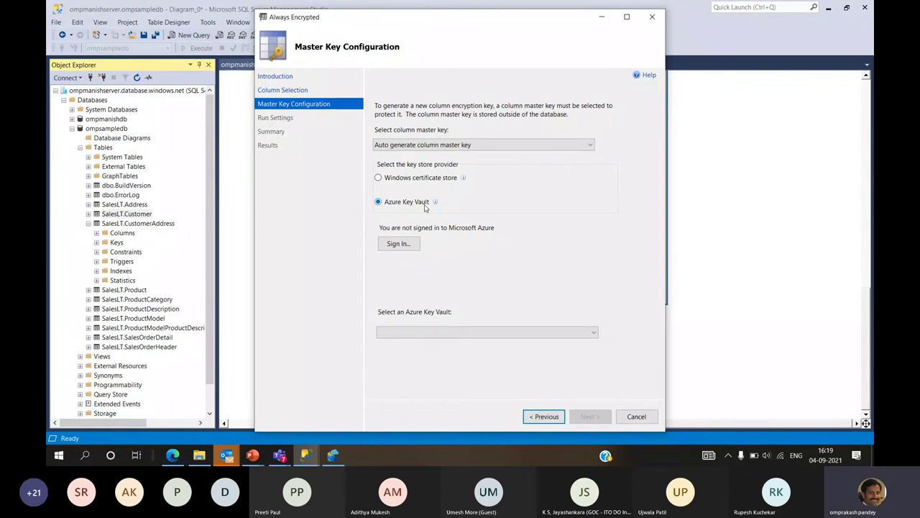
mouse_move(172, 458)
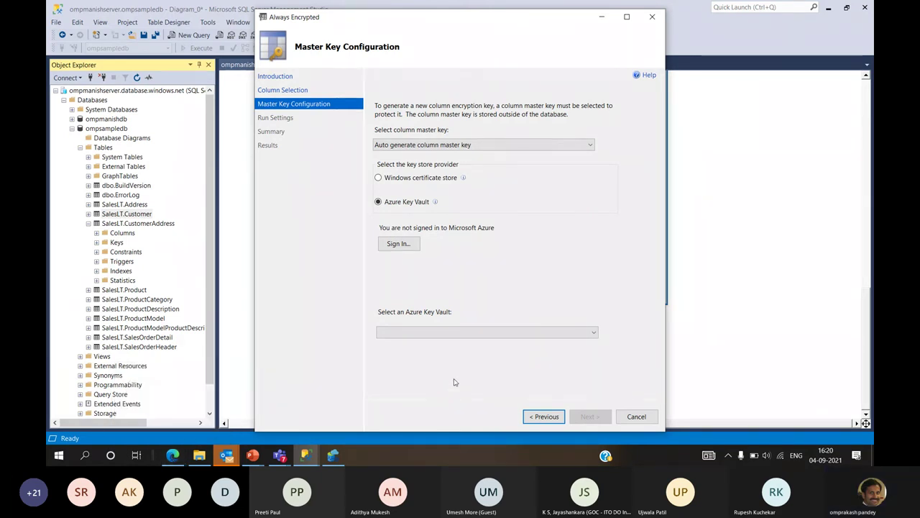
Sign in to Microsoft Azure with the existing account and list the available key vaults.
left_click(398, 243)
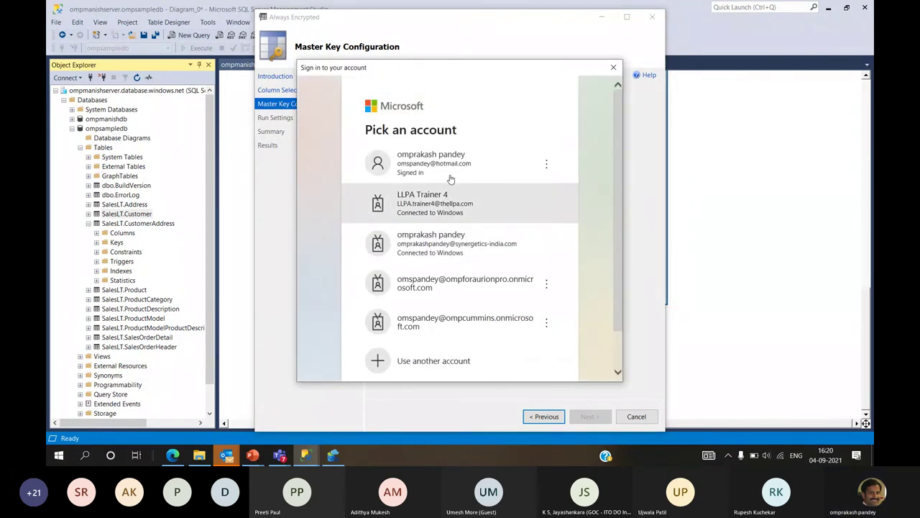
left_click(453, 164)
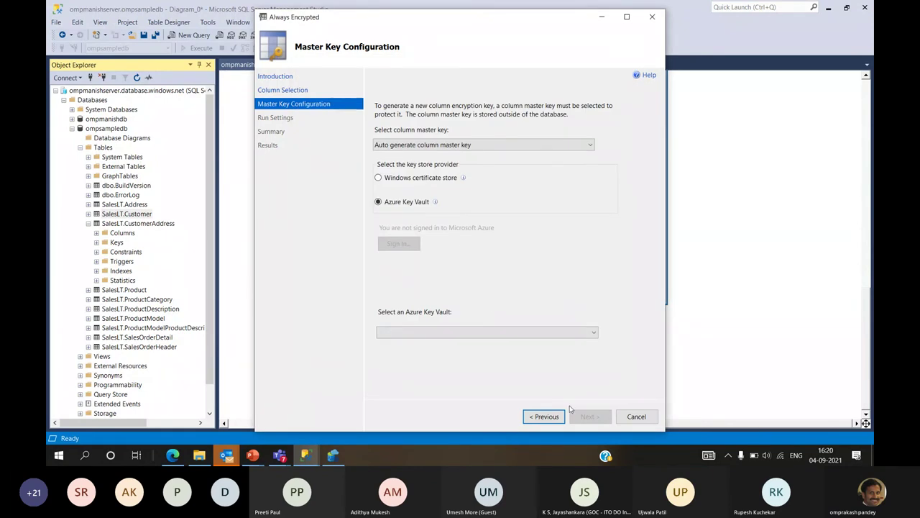
left_click(594, 333)
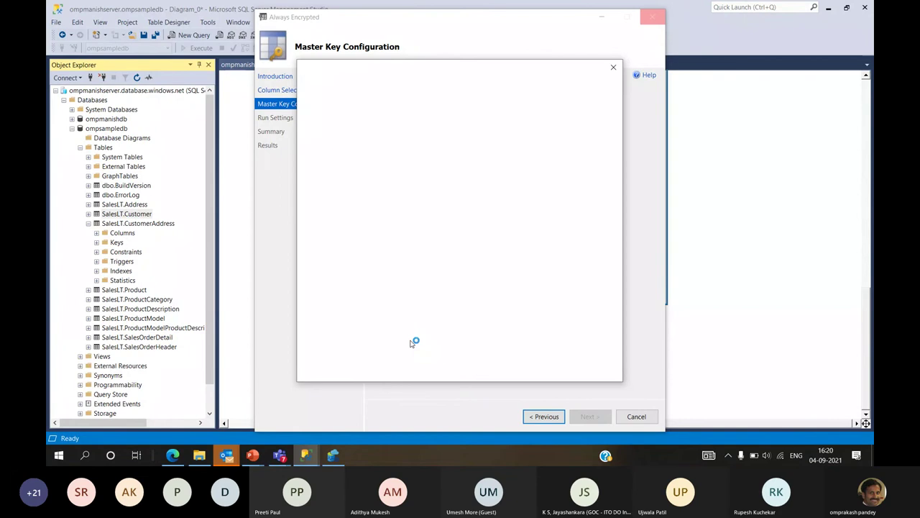
key("alt+Tab")
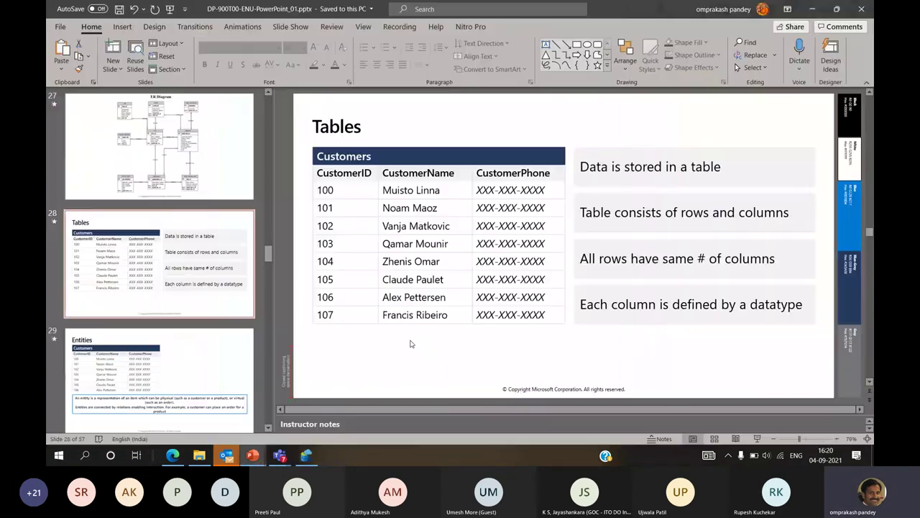